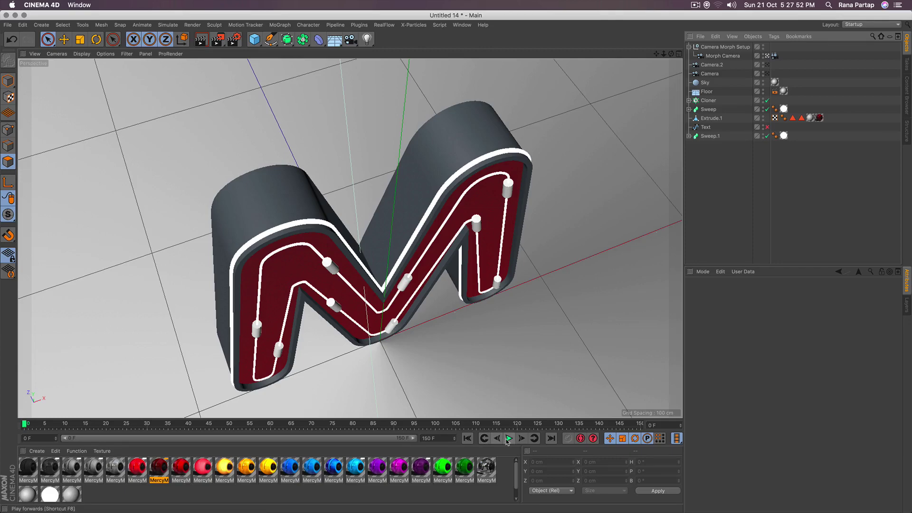
Step: Play back the finished neon M animation, then pause it
{"action": "left_click", "coordinate": [508, 438]}
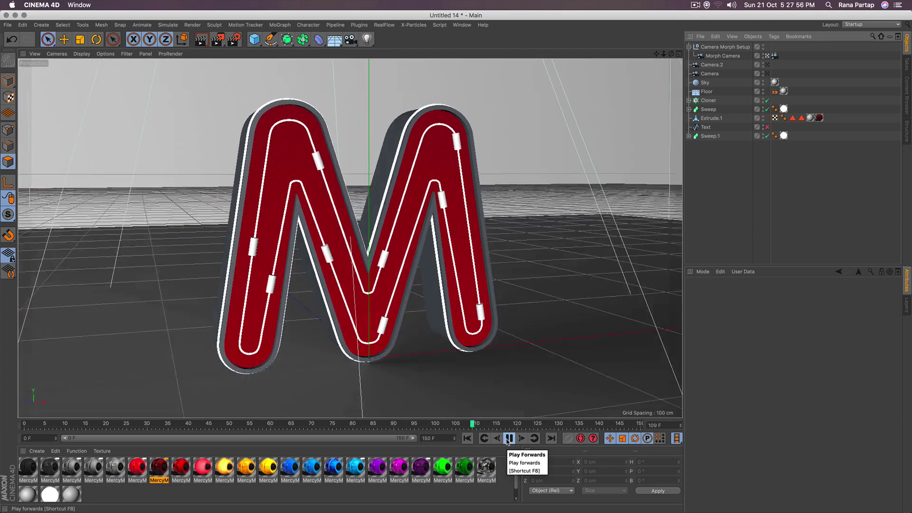
{"action": "left_click", "coordinate": [508, 439]}
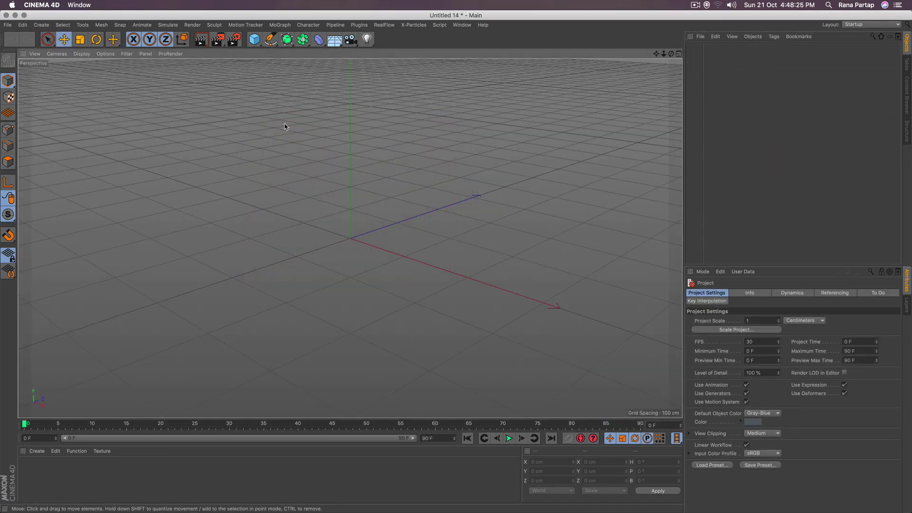
Step: Add a Text spline aligned to Middle, using the VAGRundschriftD font
{"action": "left_click", "coordinate": [135, 34]}
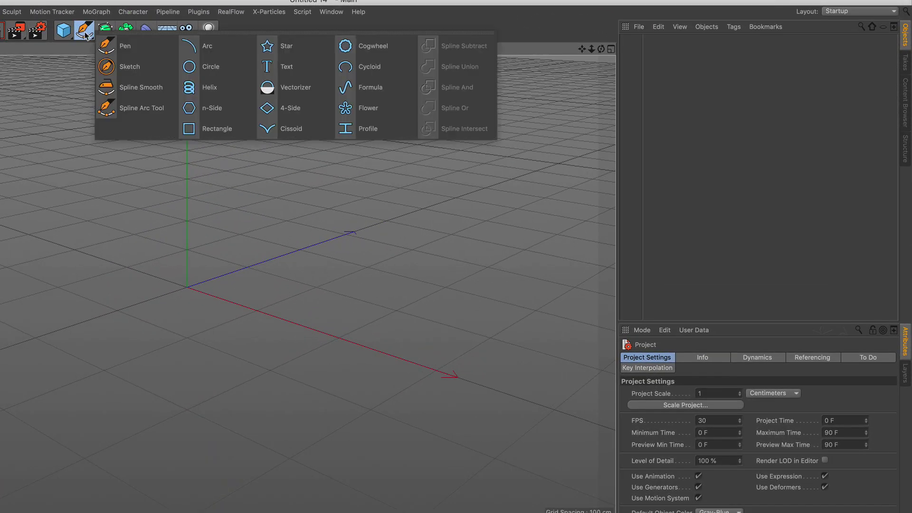
{"action": "left_click", "coordinate": [283, 71]}
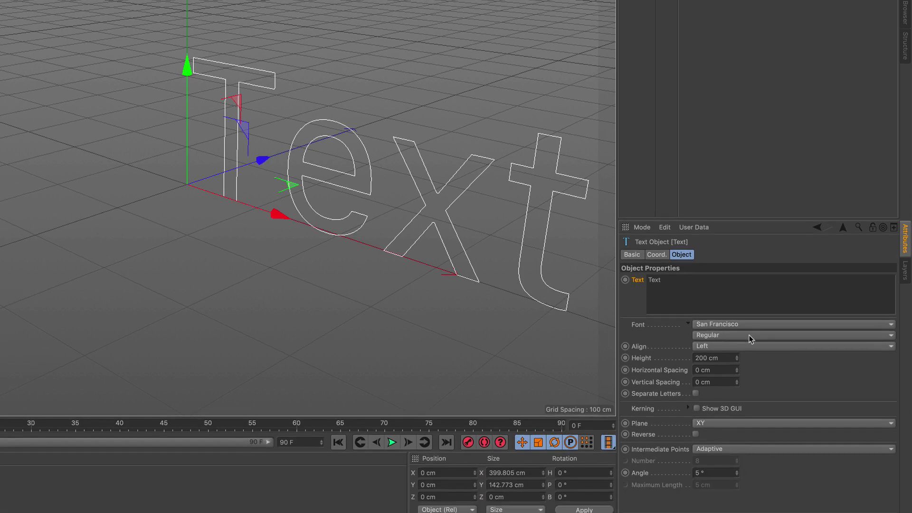
{"action": "left_click", "coordinate": [770, 322]}
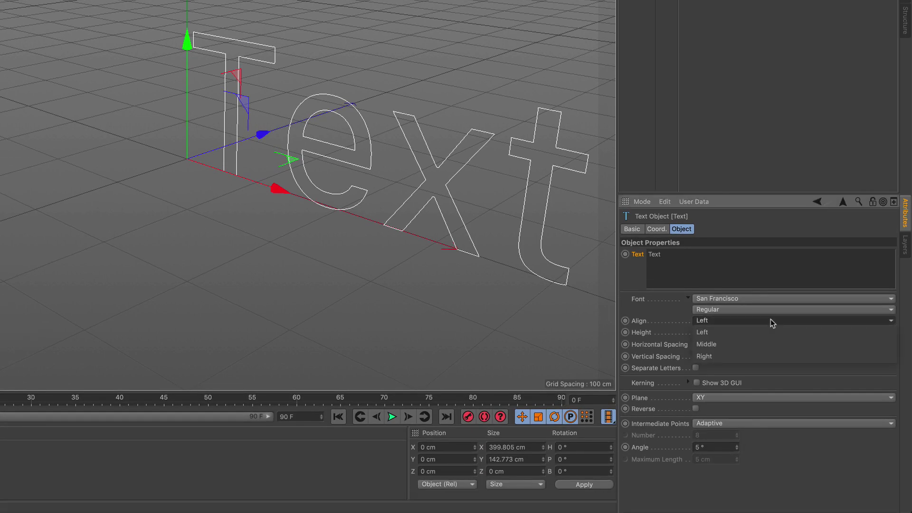
{"action": "left_click", "coordinate": [760, 343]}
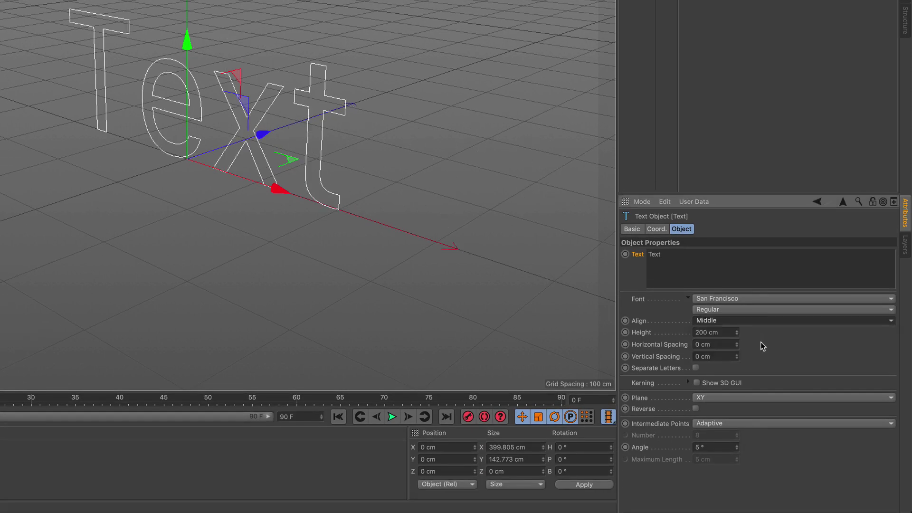
{"action": "left_click", "coordinate": [745, 299]}
{"action": "scroll", "coordinate": [745, 297], "scroll_direction": "down", "scroll_amount": 10}
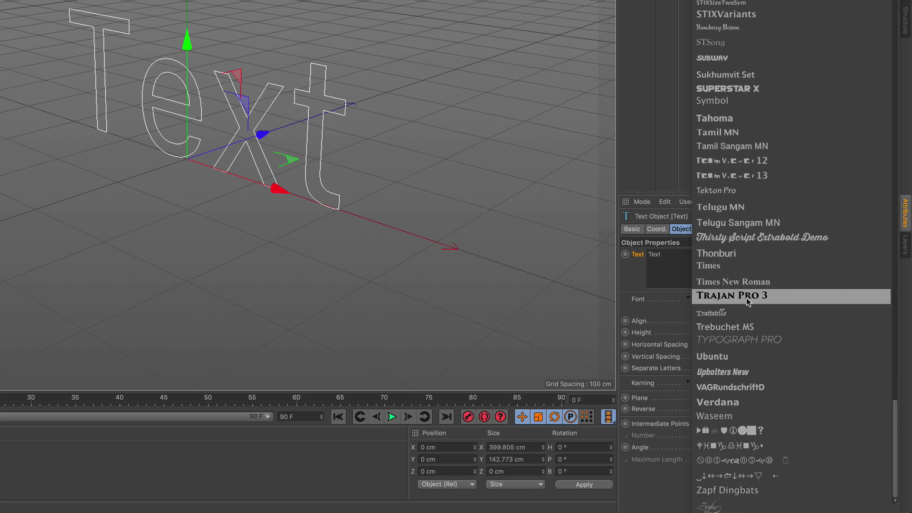
{"action": "left_click", "coordinate": [773, 391]}
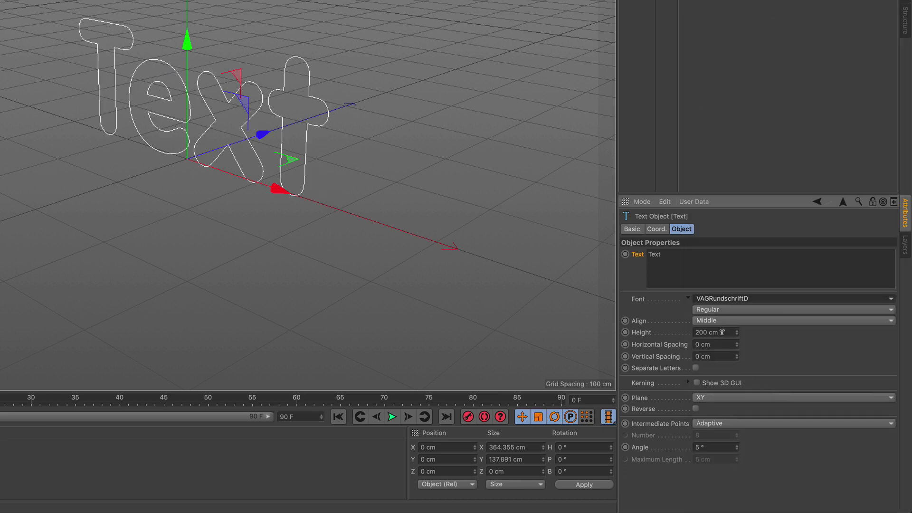
Step: Change the spline's text to M and orbit to a lower, closer view
{"action": "double_click", "coordinate": [686, 259]}
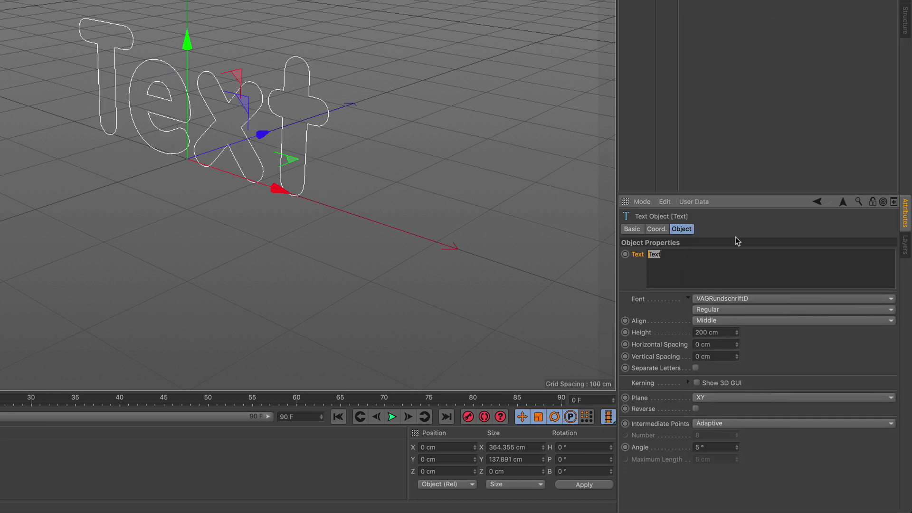
{"action": "type", "text": "M"}
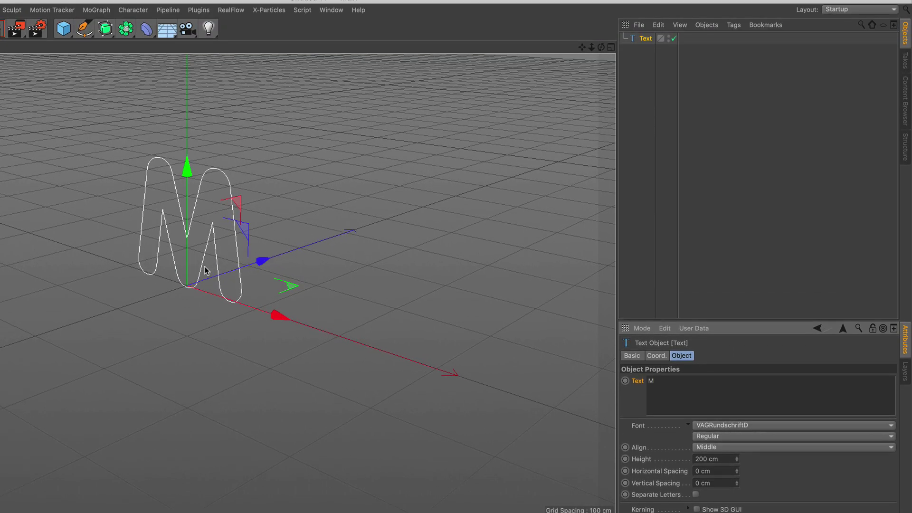
{"action": "scroll", "coordinate": [212, 251], "scroll_direction": "up", "scroll_amount": 2}
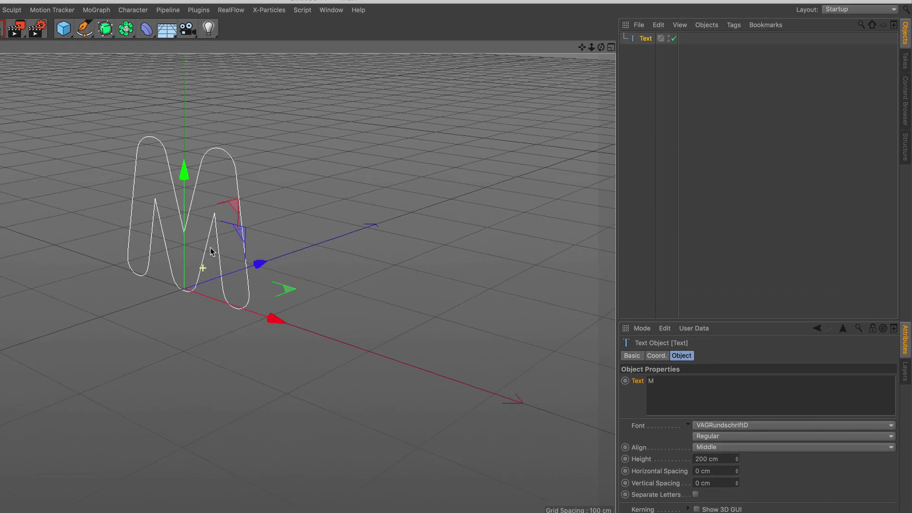
{"action": "mouse_move", "coordinate": [186, 271]}
{"action": "left_mouse_down", "text": "alt"}
{"action": "mouse_move", "coordinate": [311, 274]}
{"action": "mouse_move", "coordinate": [313, 289]}
{"action": "left_mouse_up", "text": "alt"}
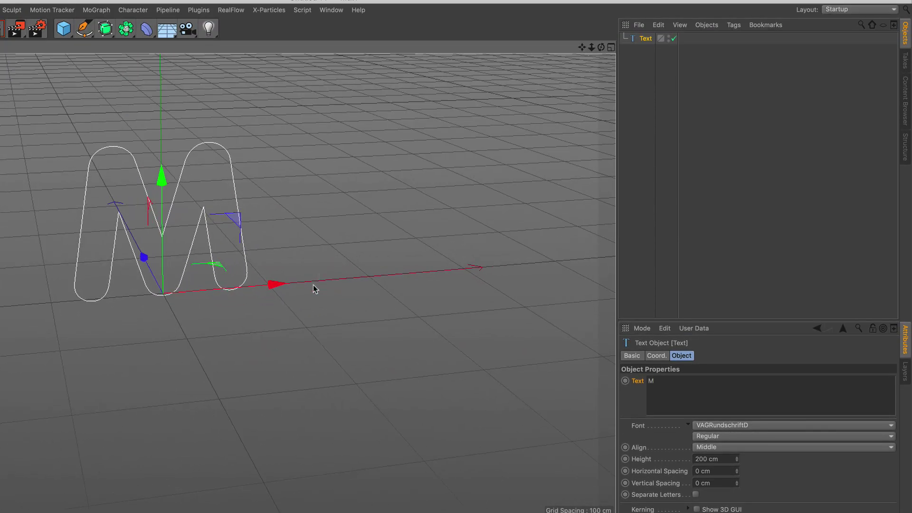
{"action": "mouse_move", "coordinate": [144, 245]}
{"action": "left_mouse_down", "text": "alt"}
{"action": "mouse_move", "coordinate": [161, 220]}
{"action": "mouse_move", "coordinate": [195, 252]}
{"action": "mouse_move", "coordinate": [233, 260]}
{"action": "mouse_move", "coordinate": [220, 271]}
{"action": "left_mouse_up", "text": "alt"}
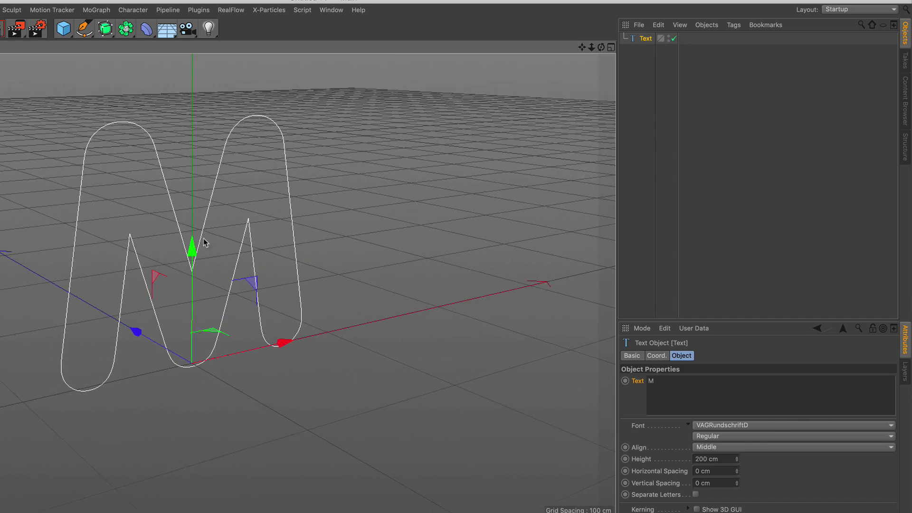
Step: Put the Text spline inside an Extrude generator with a 30 cm extrusion depth
{"action": "left_click", "coordinate": [105, 29]}
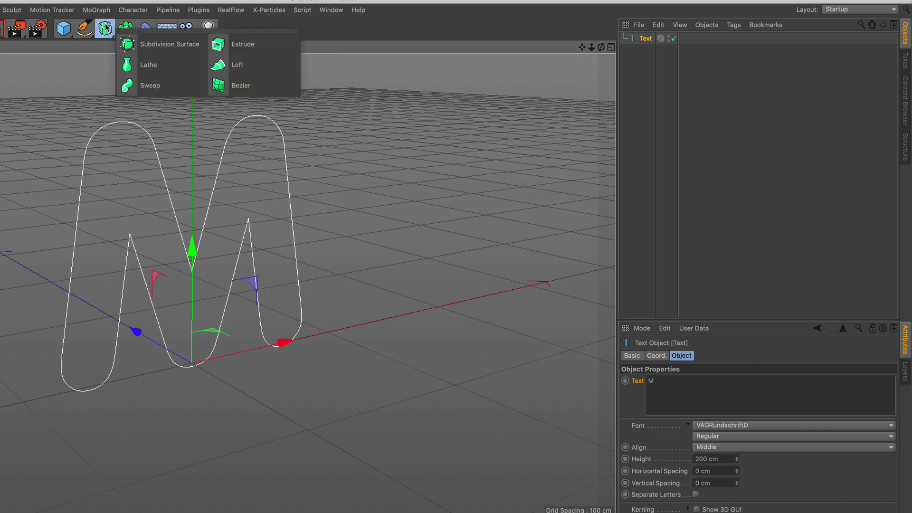
{"action": "left_click", "coordinate": [269, 50]}
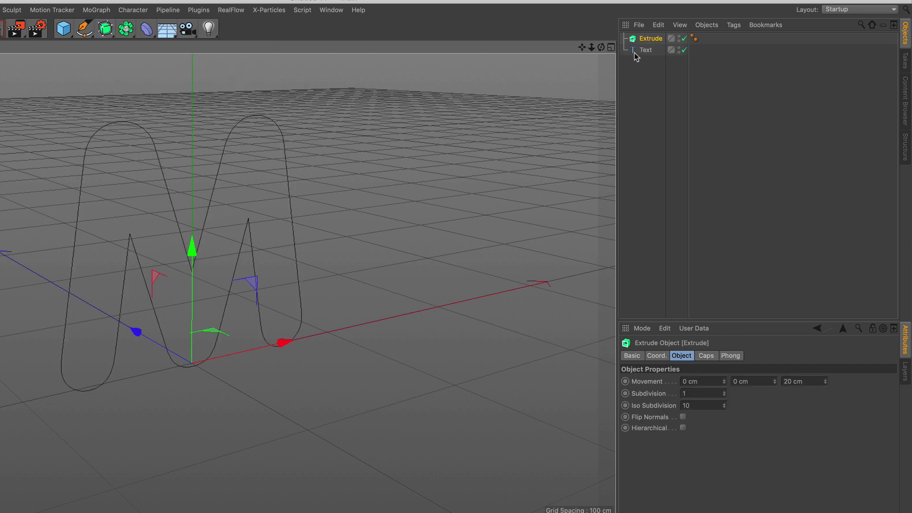
{"action": "left_click_drag", "start_coordinate": [634, 53], "coordinate": [650, 41]}
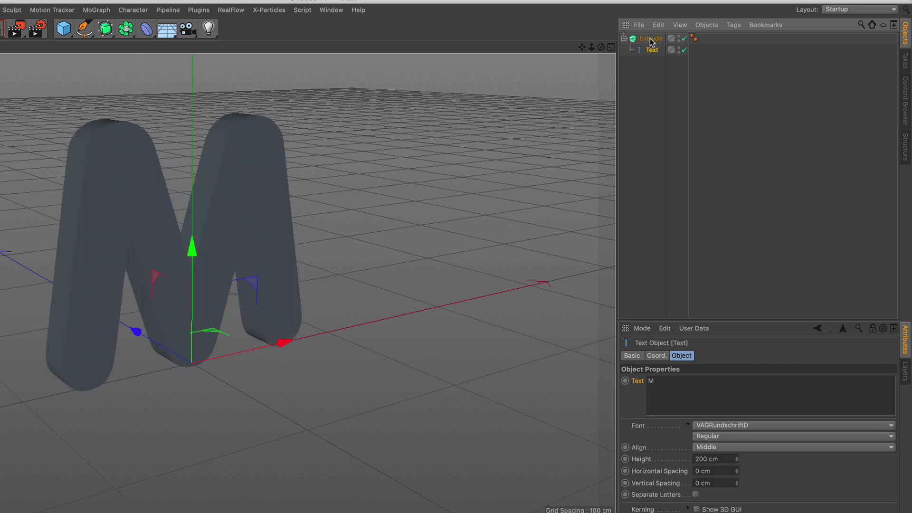
{"action": "left_click", "coordinate": [650, 39]}
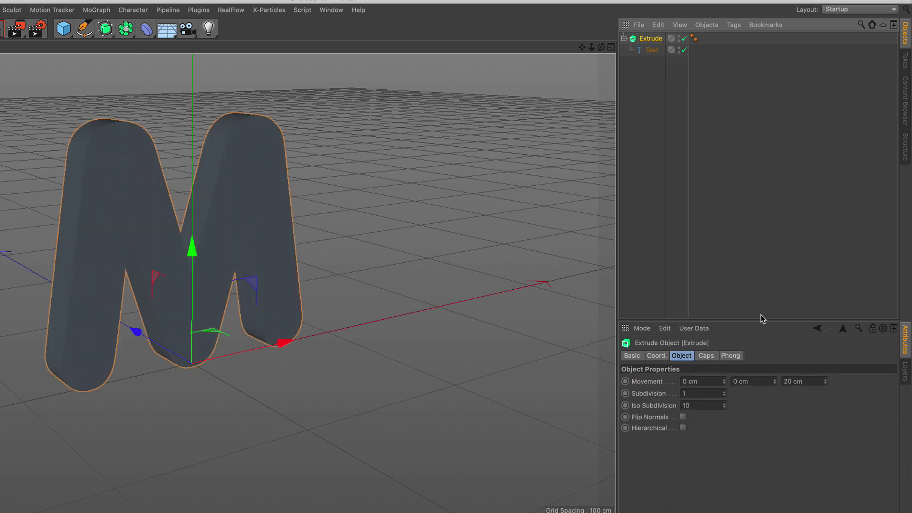
{"action": "double_click", "coordinate": [795, 381]}
{"action": "type", "text": "3"}
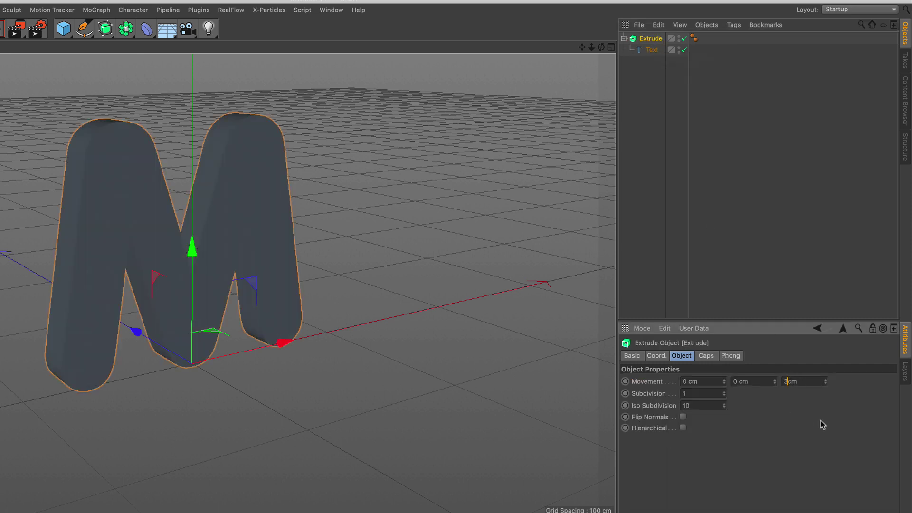
{"action": "type", "text": "0"}
{"action": "key", "text": "Return"}
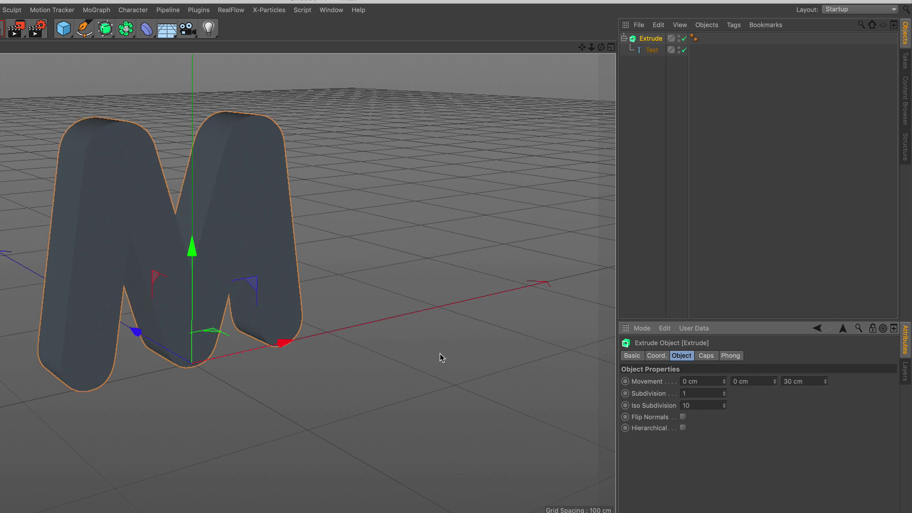
Step: Copy and paste the Text spline to keep a spare M outline
{"action": "scroll", "coordinate": [188, 298], "scroll_direction": "up", "scroll_amount": 1}
{"action": "scroll", "coordinate": [192, 304], "scroll_direction": "up", "scroll_amount": 1}
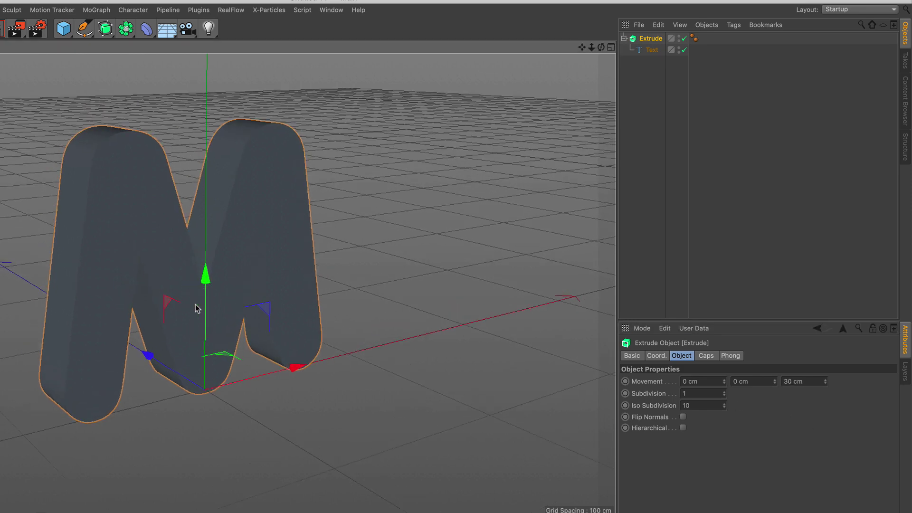
{"action": "scroll", "coordinate": [199, 303], "scroll_direction": "up", "scroll_amount": 1}
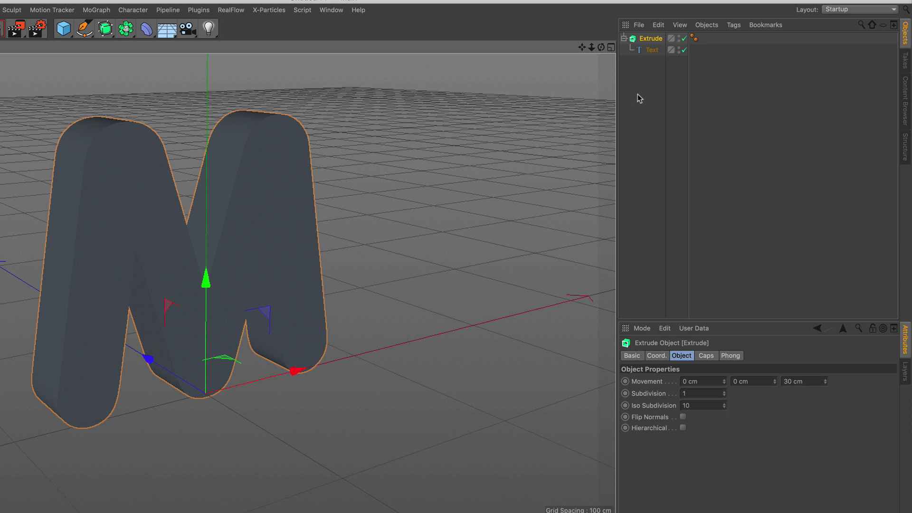
{"action": "left_click", "coordinate": [653, 52]}
{"action": "key", "text": "ctrl+c"}
{"action": "key", "text": "ctrl+v"}
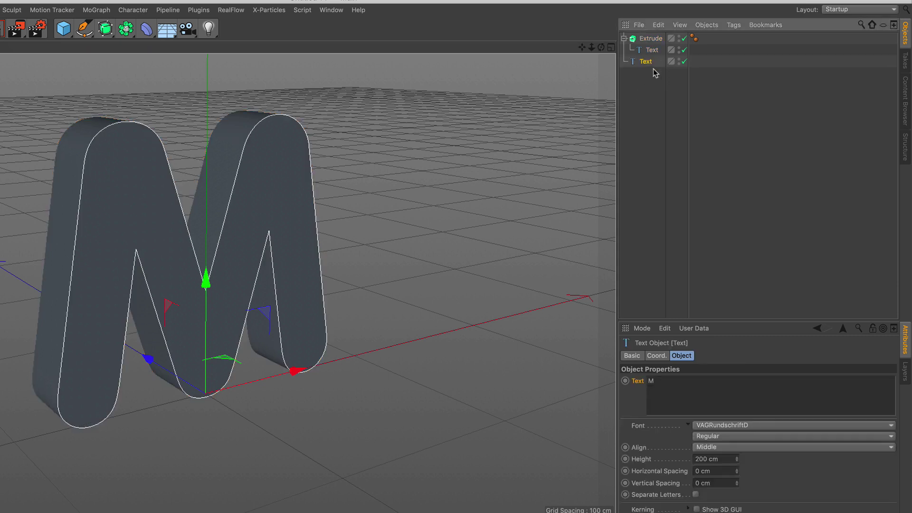
Step: Make Extrude editable, connect it with Cap 1 and Cap 2 into Extrude.1, then enter Polygons mode
{"action": "left_click", "coordinate": [655, 42]}
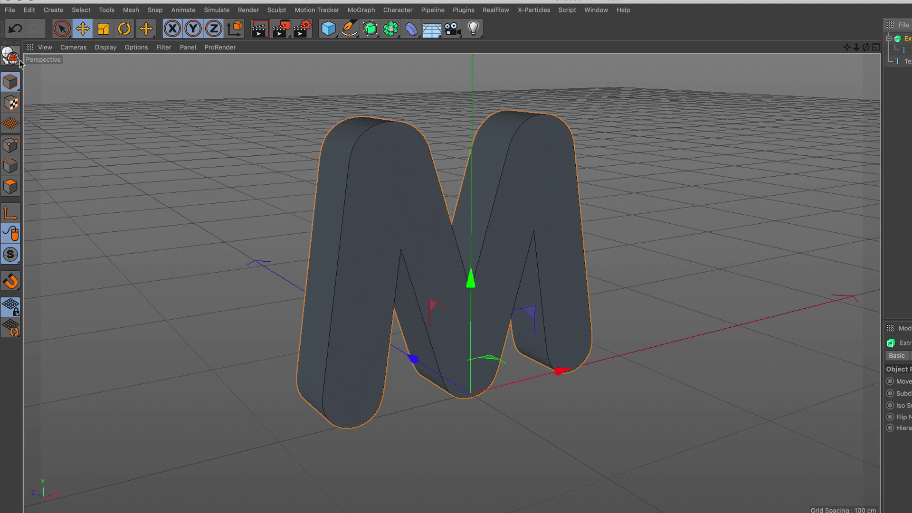
{"action": "left_click", "coordinate": [15, 57]}
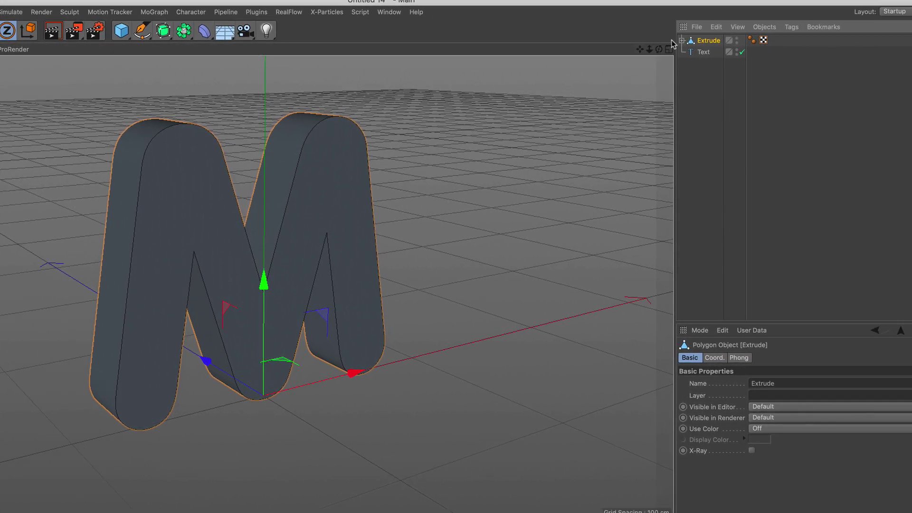
{"action": "left_click", "coordinate": [681, 41]}
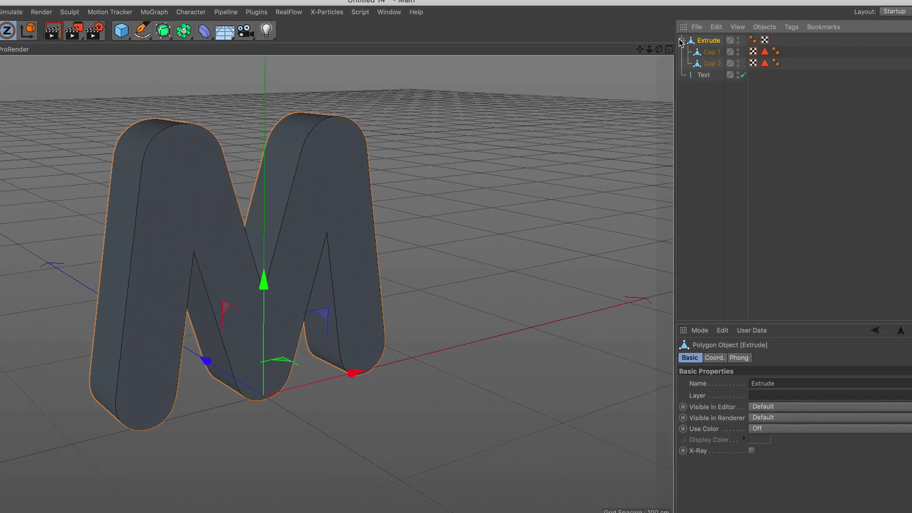
{"action": "left_click", "coordinate": [714, 62]}
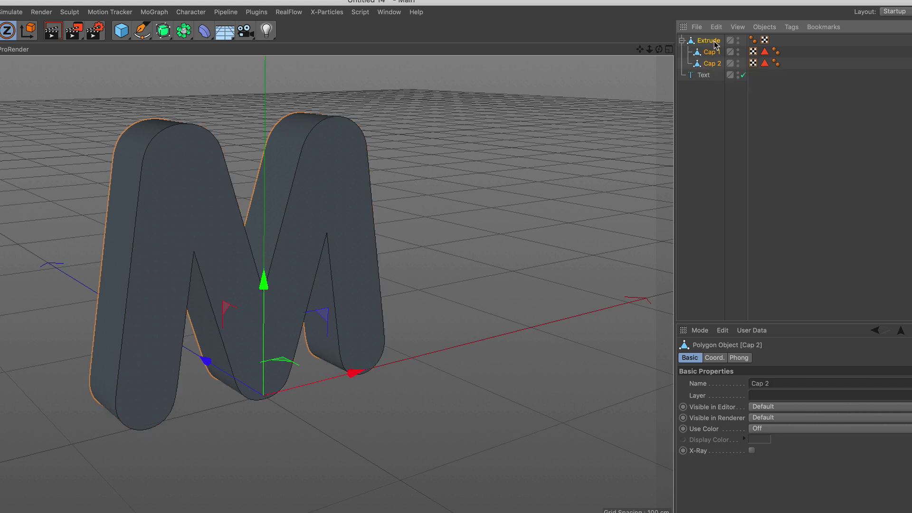
{"action": "left_click", "coordinate": [716, 46], "text": "shift"}
{"action": "right_click", "coordinate": [716, 45]}
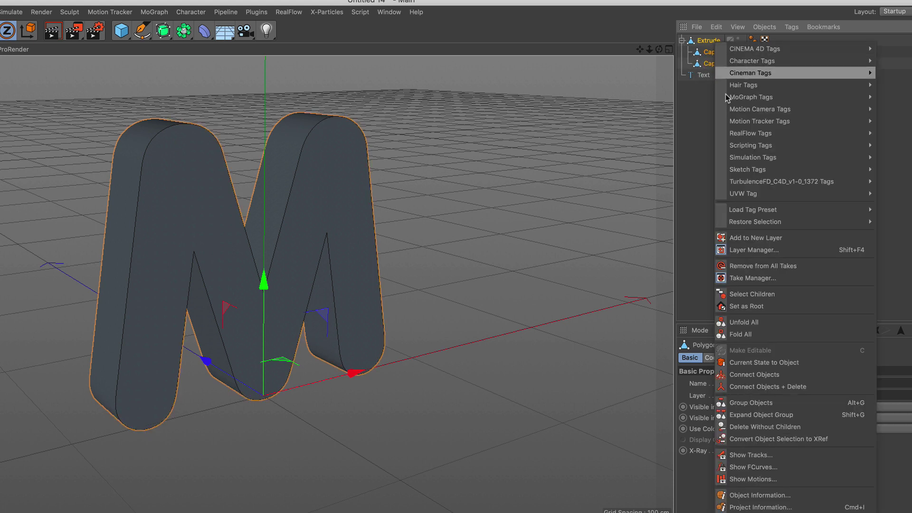
{"action": "left_click", "coordinate": [824, 386]}
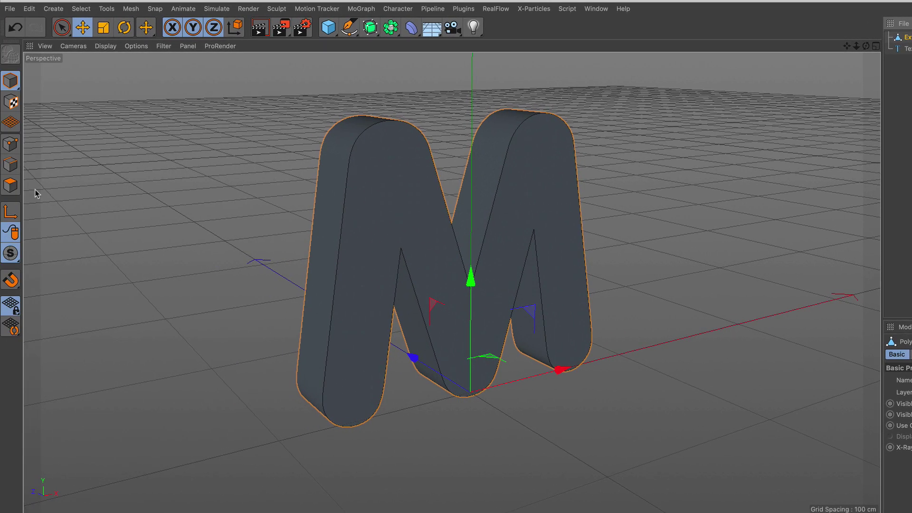
{"action": "left_click", "coordinate": [10, 187]}
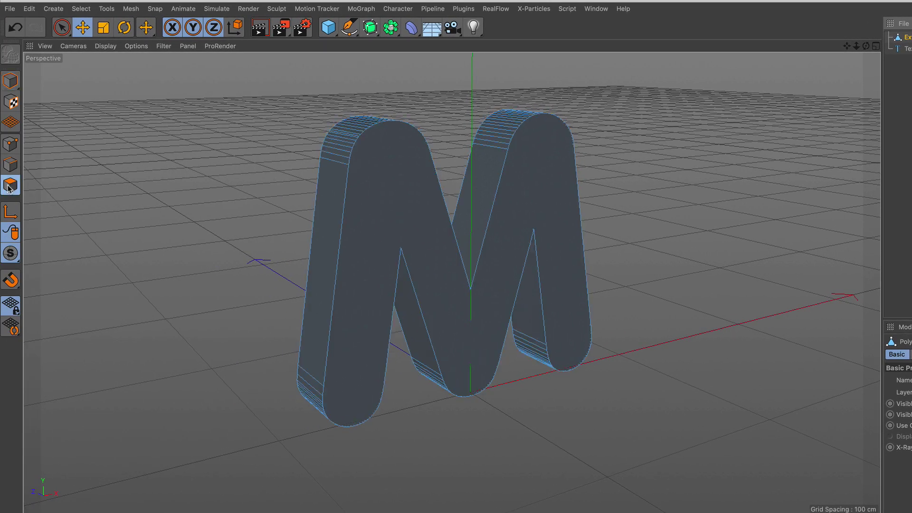
Step: Extrude the M's selected front face outward, then extrude it again for the rim
{"action": "left_click", "coordinate": [389, 223]}
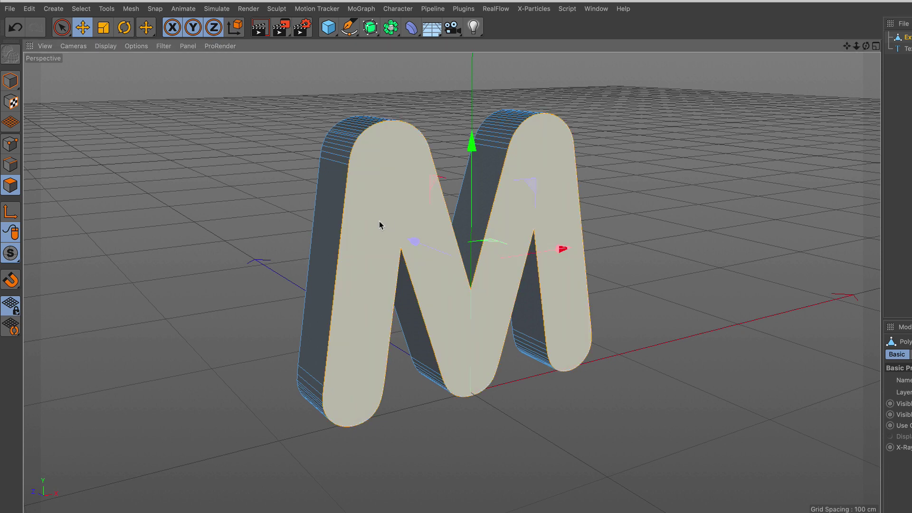
{"action": "scroll", "coordinate": [413, 240], "scroll_direction": "up", "scroll_amount": 2}
{"action": "scroll", "coordinate": [434, 234], "scroll_direction": "up", "scroll_amount": 2}
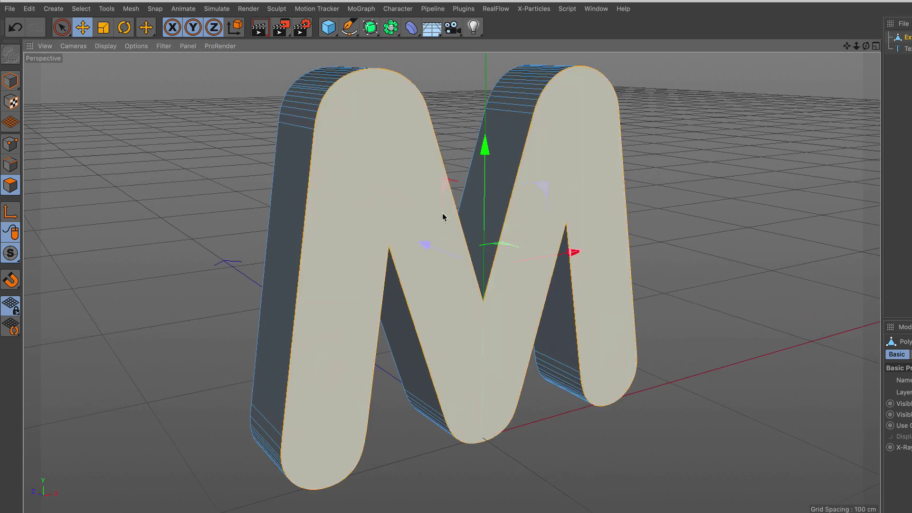
{"action": "right_click", "coordinate": [696, 185]}
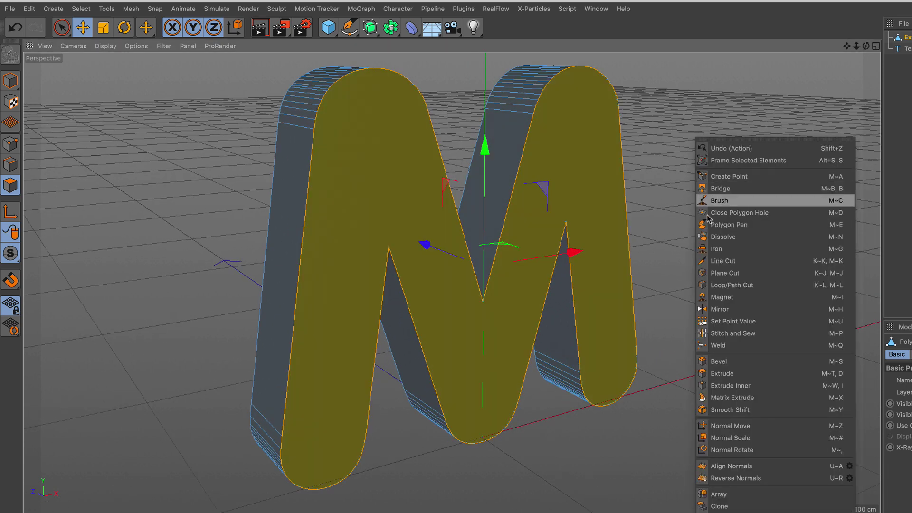
{"action": "left_click", "coordinate": [770, 378]}
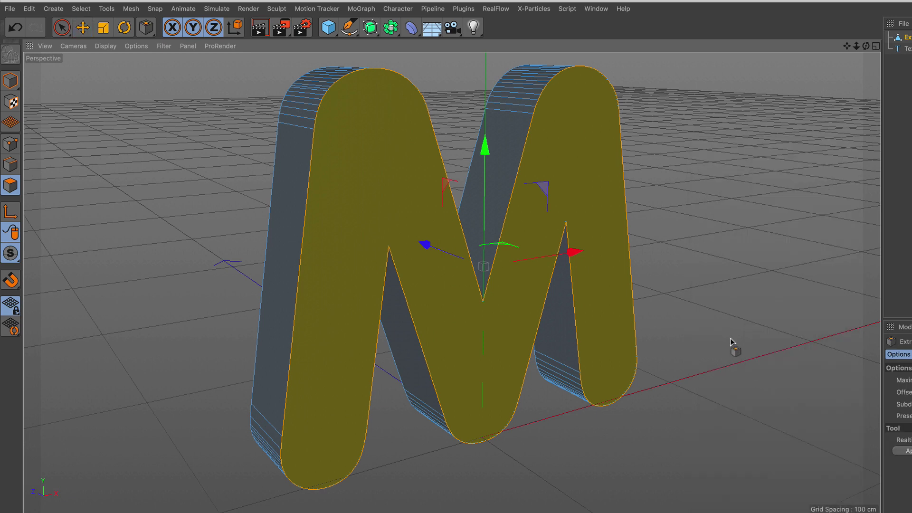
{"action": "left_click_drag", "start_coordinate": [770, 378], "coordinate": [803, 379]}
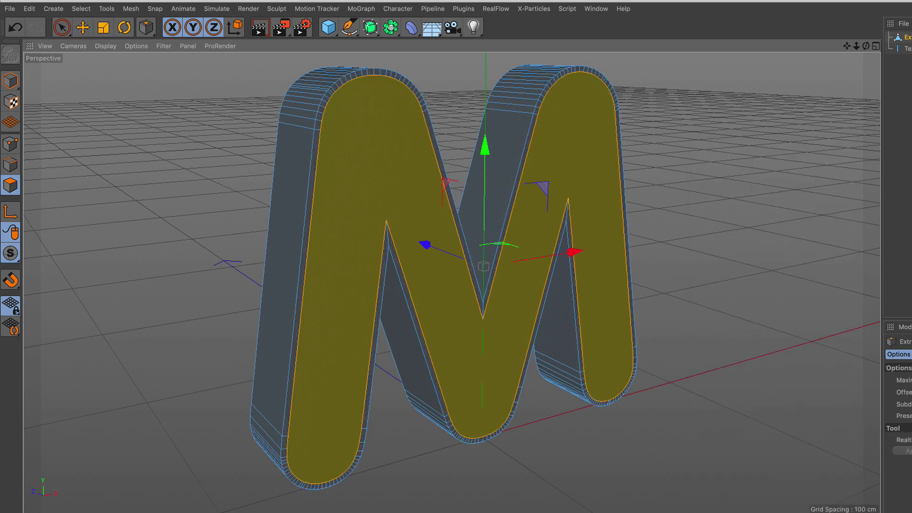
{"action": "right_click", "coordinate": [690, 183]}
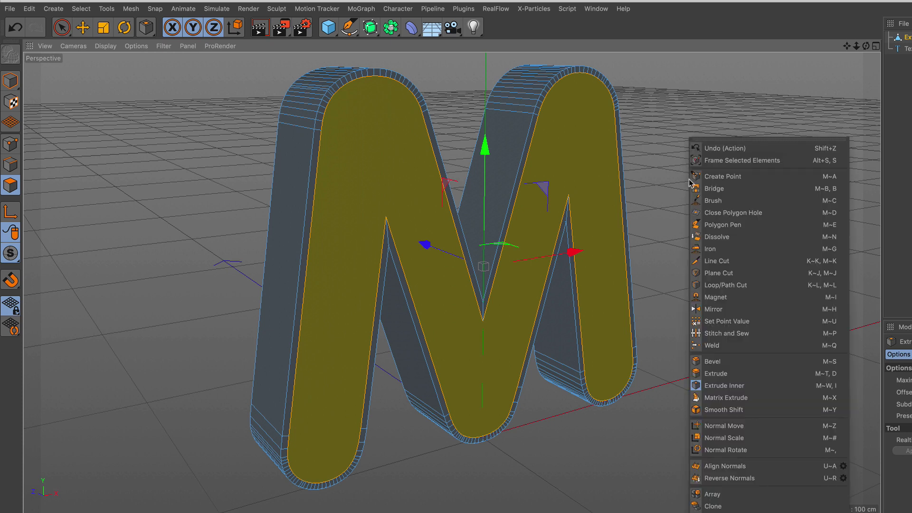
{"action": "left_click", "coordinate": [750, 373]}
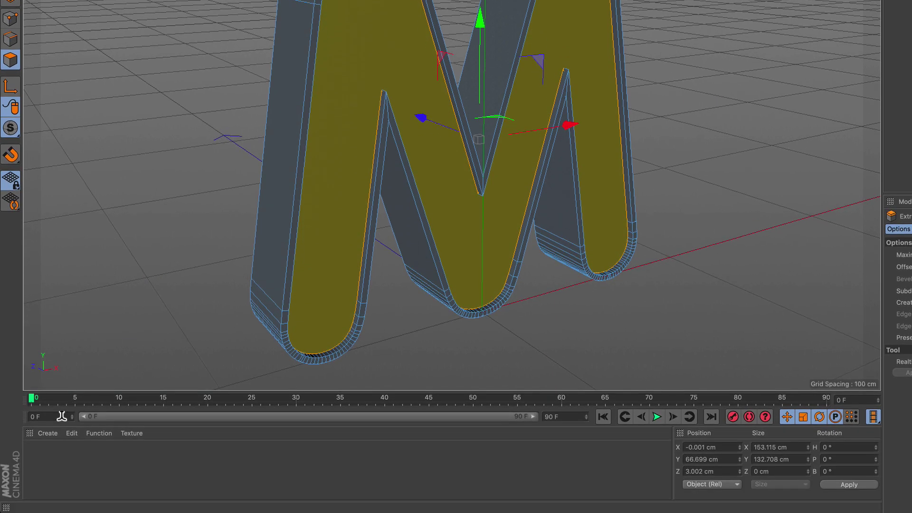
Step: Create a new material, Mat, and apply it to the extruded M
{"action": "left_click", "coordinate": [55, 435]}
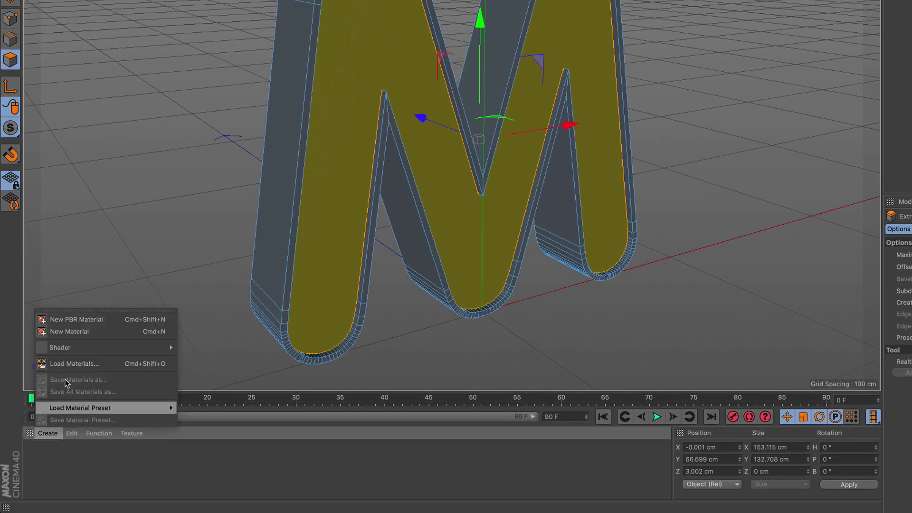
{"action": "left_click", "coordinate": [69, 331]}
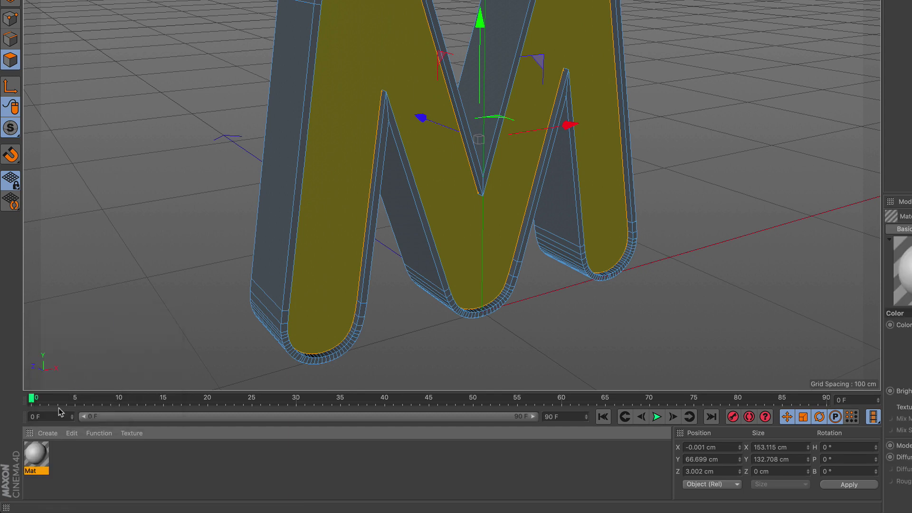
{"action": "right_click", "coordinate": [43, 455]}
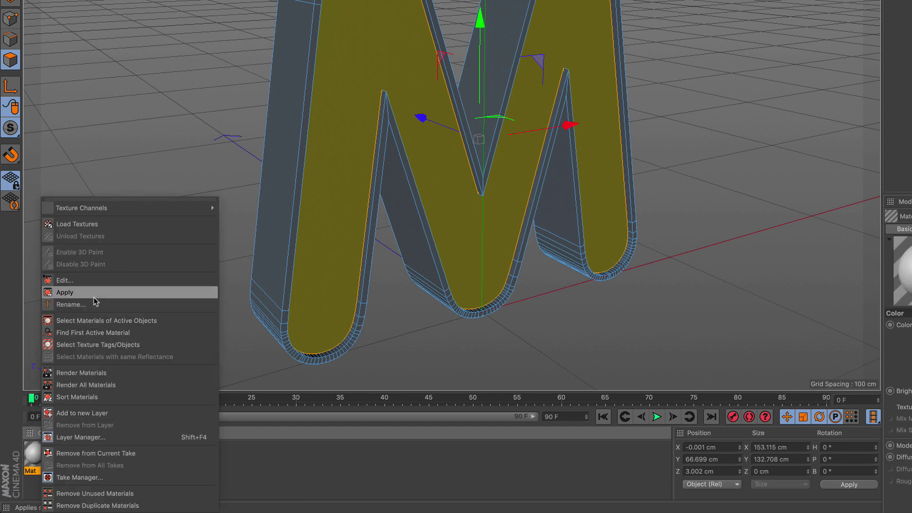
{"action": "left_click", "coordinate": [76, 293]}
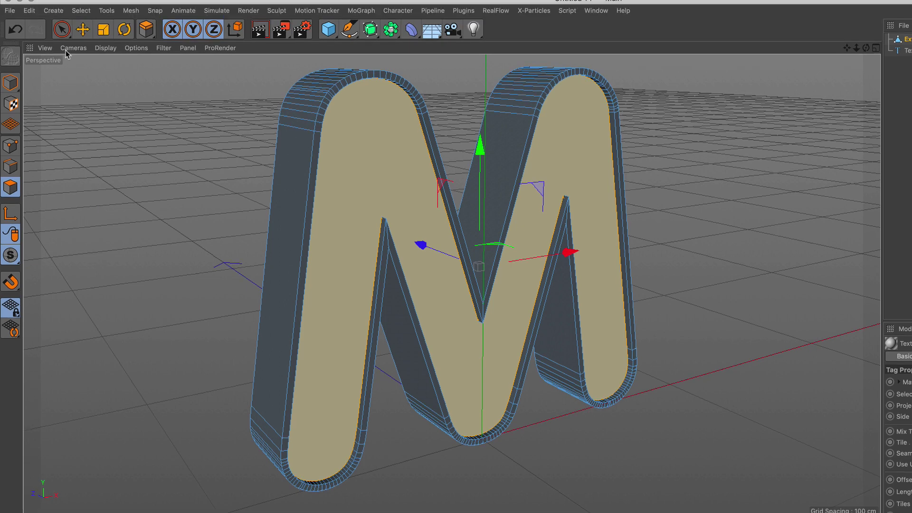
Step: Return to Model mode with Live Selection and orbit to a frontal view of the M
{"action": "left_click", "coordinate": [62, 29]}
{"action": "left_click", "coordinate": [10, 82]}
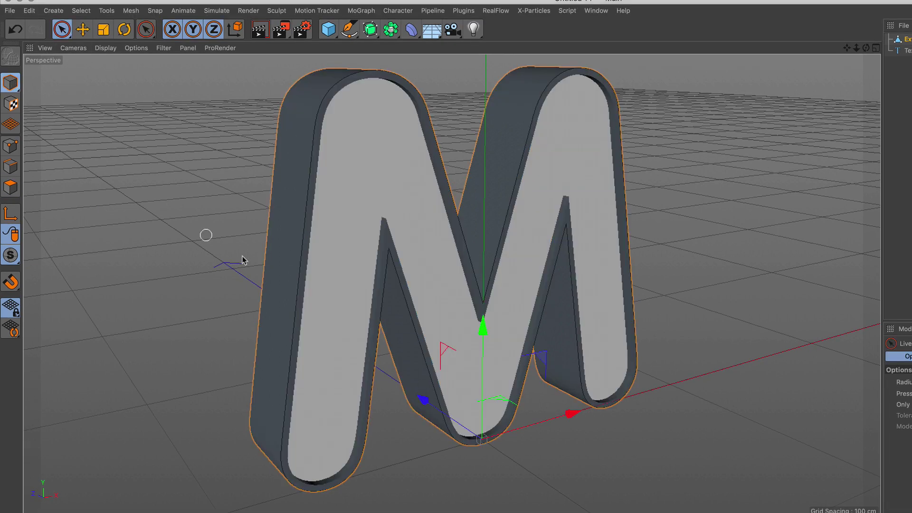
{"action": "mouse_move", "coordinate": [397, 274]}
{"action": "left_mouse_down", "text": "alt"}
{"action": "mouse_move", "coordinate": [391, 269]}
{"action": "mouse_move", "coordinate": [402, 287]}
{"action": "left_mouse_up", "text": "alt"}
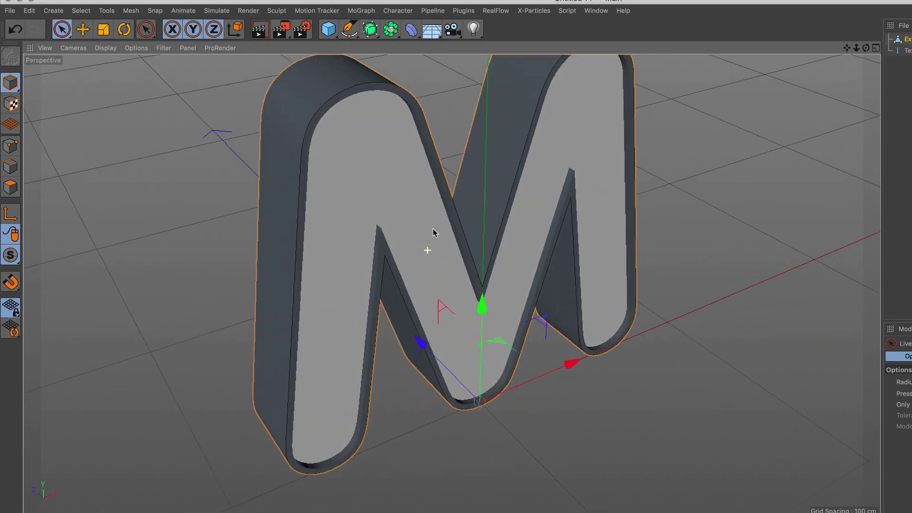
{"action": "scroll", "coordinate": [432, 230], "scroll_direction": "up", "scroll_amount": 5}
{"action": "scroll", "coordinate": [509, 249], "scroll_direction": "up", "scroll_amount": 1}
{"action": "scroll", "coordinate": [508, 250], "scroll_direction": "down", "scroll_amount": 5}
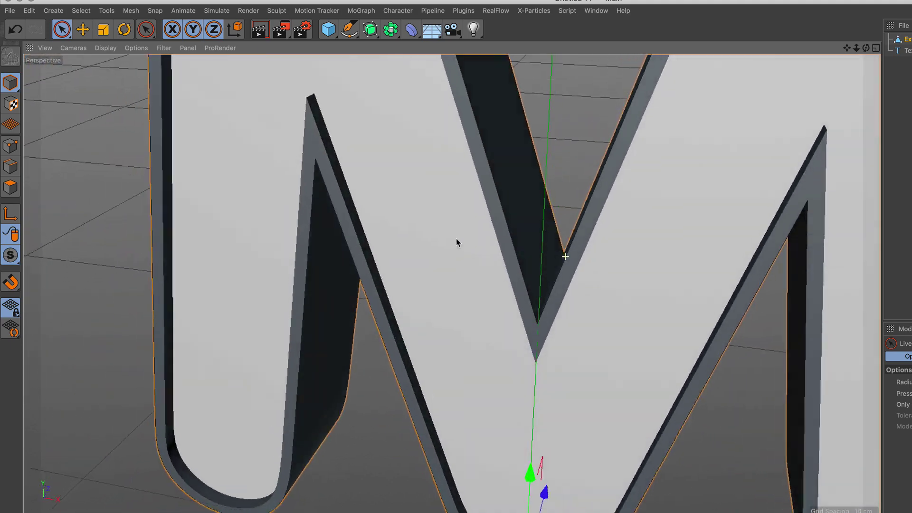
{"action": "mouse_move", "coordinate": [455, 242]}
{"action": "left_mouse_down", "text": "alt"}
{"action": "mouse_move", "coordinate": [412, 228]}
{"action": "mouse_move", "coordinate": [521, 234]}
{"action": "mouse_move", "coordinate": [484, 244]}
{"action": "left_mouse_up", "text": "alt"}
{"action": "scroll", "coordinate": [466, 328], "scroll_direction": "down", "scroll_amount": 3}
{"action": "scroll", "coordinate": [466, 331], "scroll_direction": "down", "scroll_amount": 2}
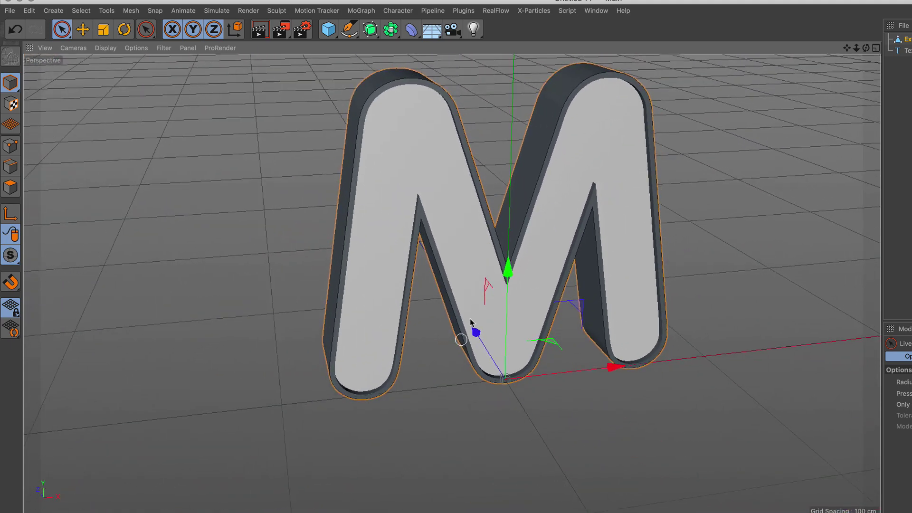
{"action": "mouse_move", "coordinate": [474, 294]}
{"action": "left_mouse_down", "text": "alt"}
{"action": "mouse_move", "coordinate": [487, 259]}
{"action": "mouse_move", "coordinate": [474, 264]}
{"action": "left_mouse_up", "text": "alt"}
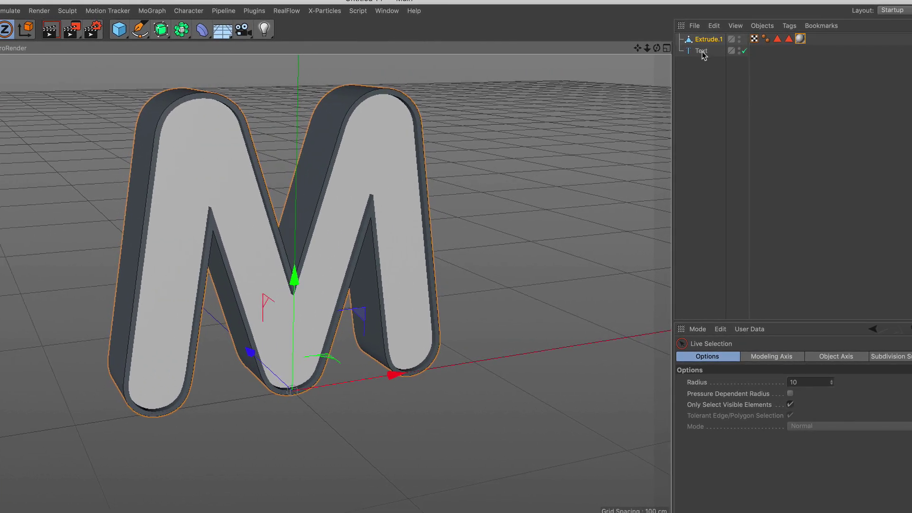
Step: Ctrl-drag Text to duplicate it as Text.1 and move the copy forward along Z
{"action": "left_click", "coordinate": [702, 51]}
{"action": "left_click_drag", "start_coordinate": [703, 55], "coordinate": [705, 70], "text": "ctrl"}
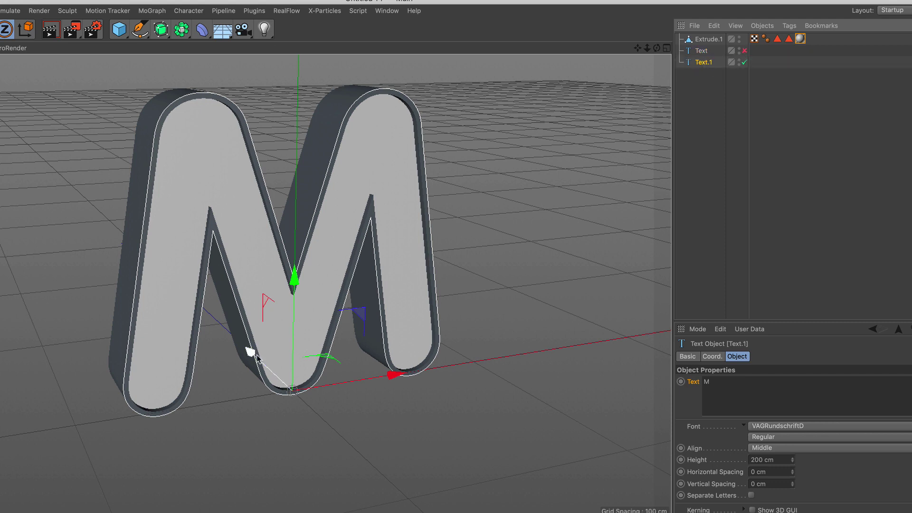
{"action": "left_click_drag", "start_coordinate": [251, 352], "coordinate": [284, 383]}
{"action": "left_click_drag", "start_coordinate": [303, 345], "coordinate": [310, 330], "text": "alt"}
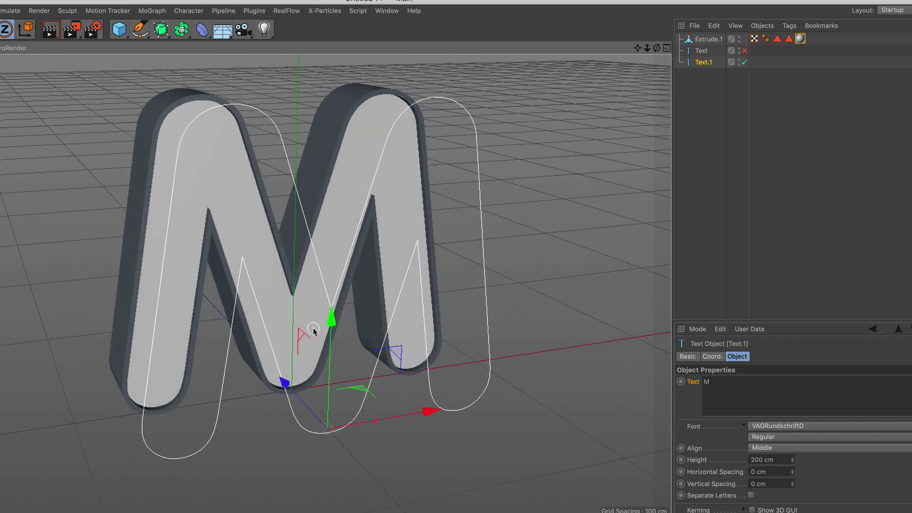
Step: Add a Circle spline with a 2 cm radius and zoom in on it
{"action": "left_click", "coordinate": [140, 29]}
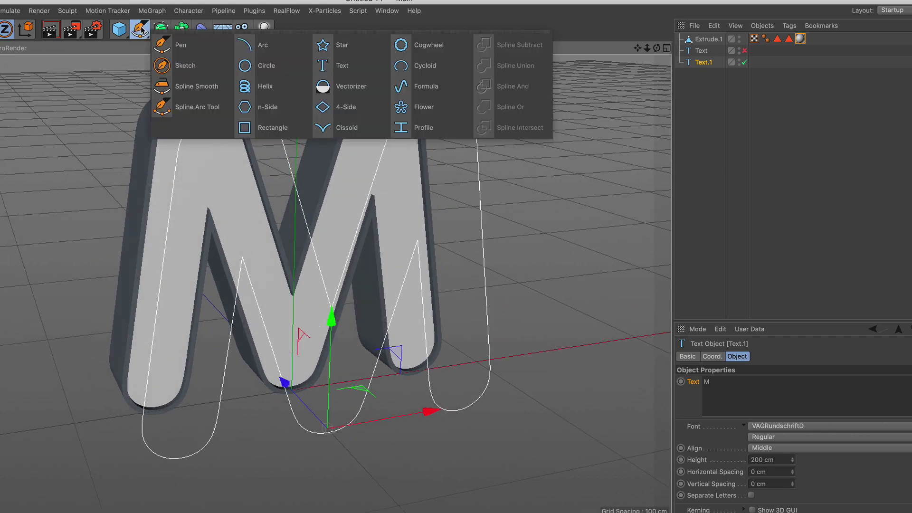
{"action": "left_click", "coordinate": [286, 74]}
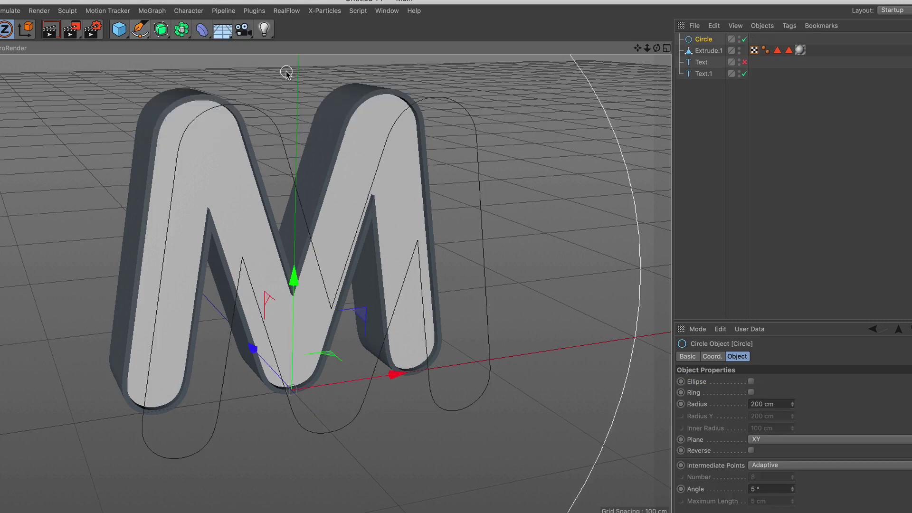
{"action": "left_click_drag", "start_coordinate": [306, 201], "coordinate": [296, 251], "text": "alt"}
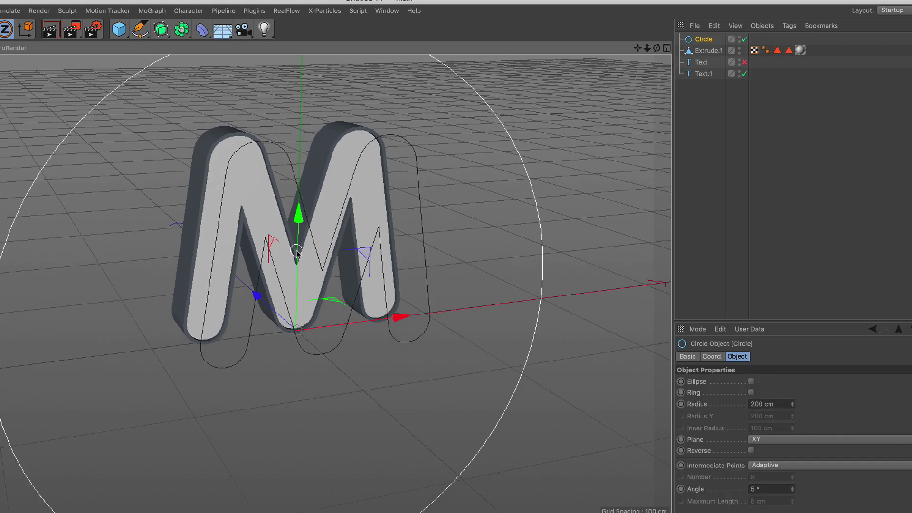
{"action": "double_click", "coordinate": [756, 403]}
{"action": "type", "text": "2"}
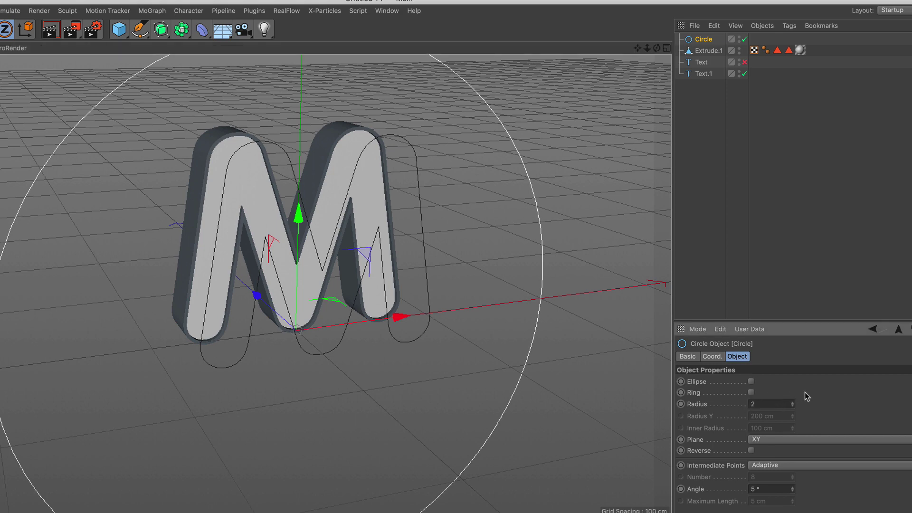
{"action": "key", "text": "Return"}
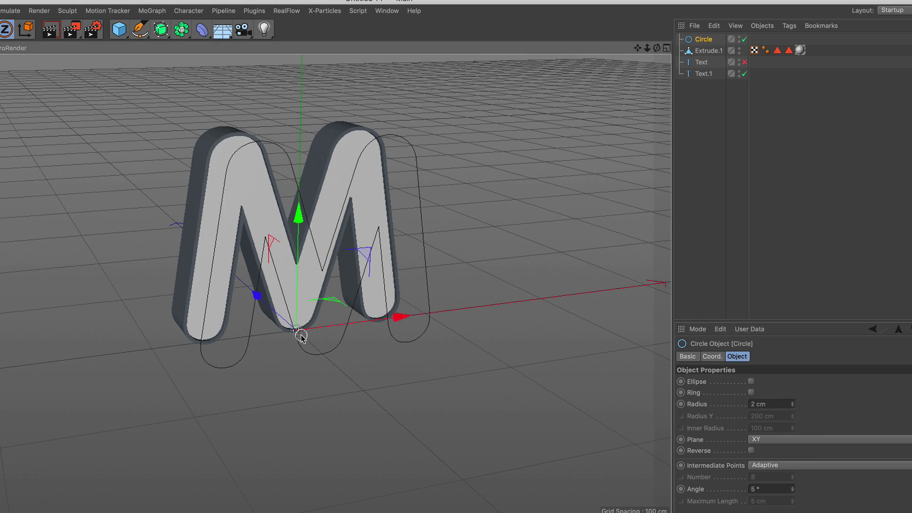
{"action": "mouse_move", "coordinate": [301, 335]}
{"action": "right_mouse_down", "text": "alt"}
{"action": "mouse_move", "coordinate": [429, 110]}
{"action": "mouse_move", "coordinate": [358, 336]}
{"action": "right_mouse_up", "text": "alt"}
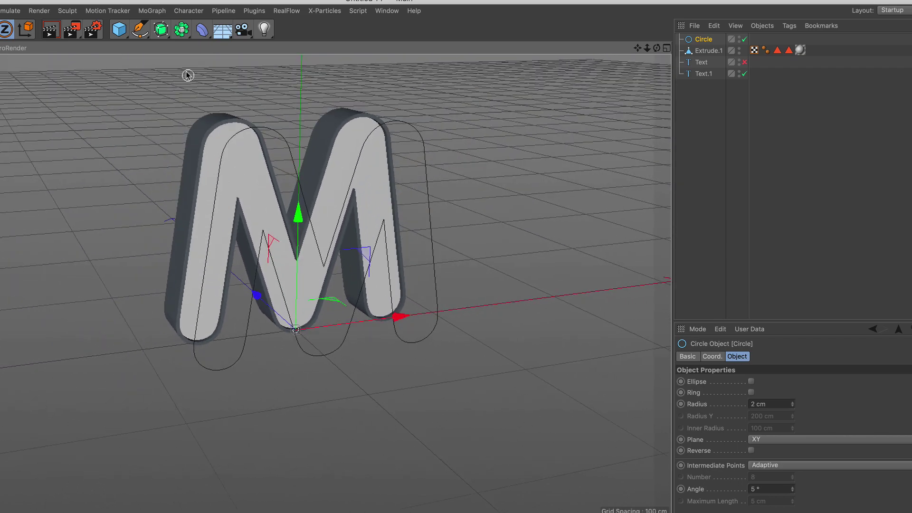
Step: Sweep the Circle along Text.1 and reduce the circle radius to 1 cm
{"action": "left_click", "coordinate": [161, 29]}
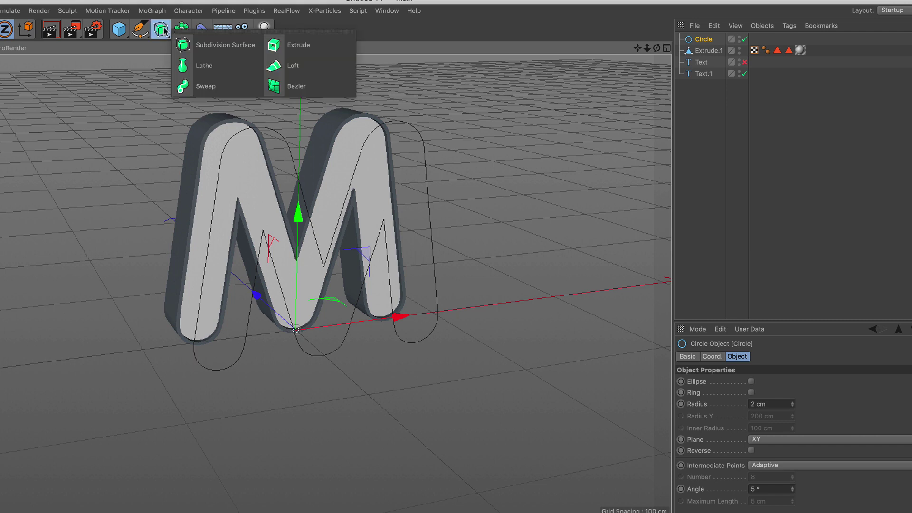
{"action": "left_click", "coordinate": [220, 90]}
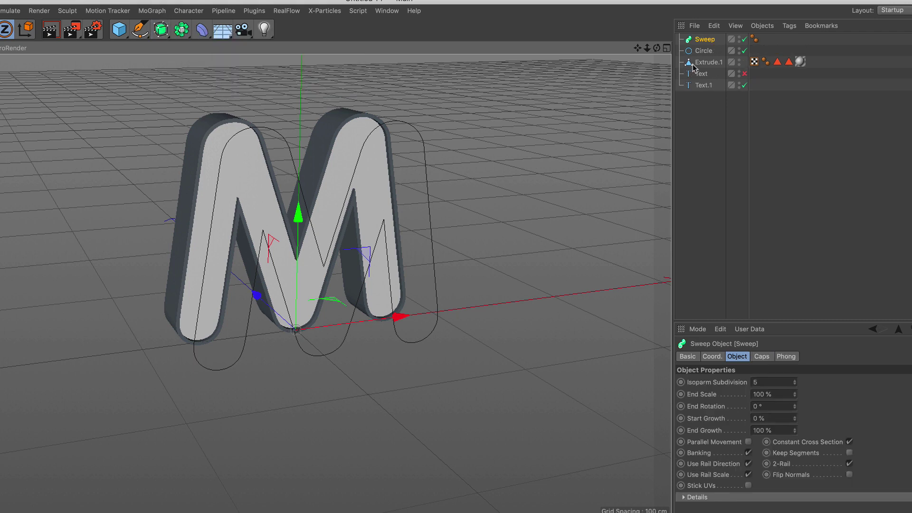
{"action": "left_click_drag", "start_coordinate": [691, 52], "coordinate": [703, 43]}
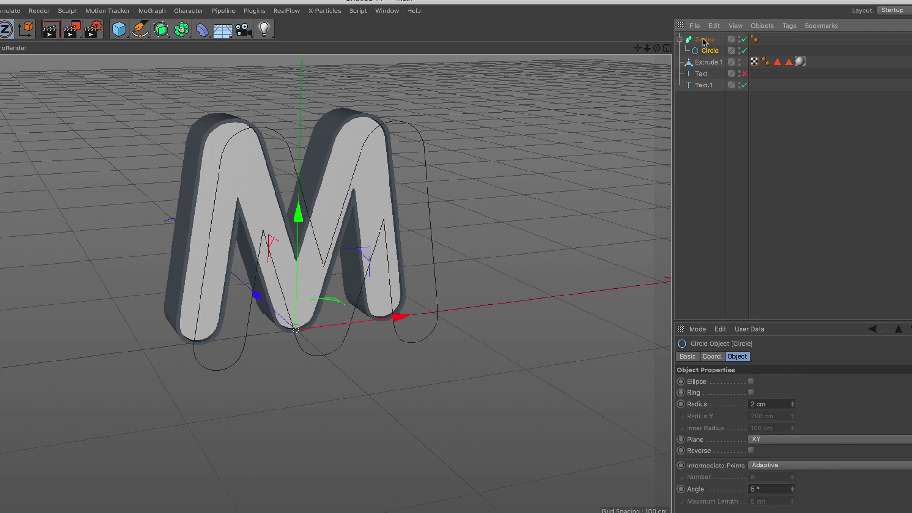
{"action": "left_click_drag", "start_coordinate": [693, 87], "coordinate": [707, 49]}
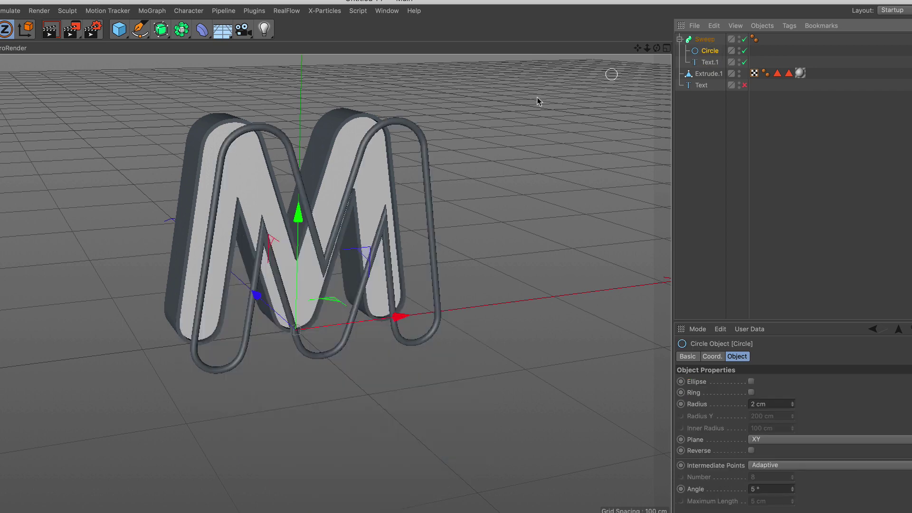
{"action": "scroll", "coordinate": [327, 221], "scroll_direction": "up", "scroll_amount": 5}
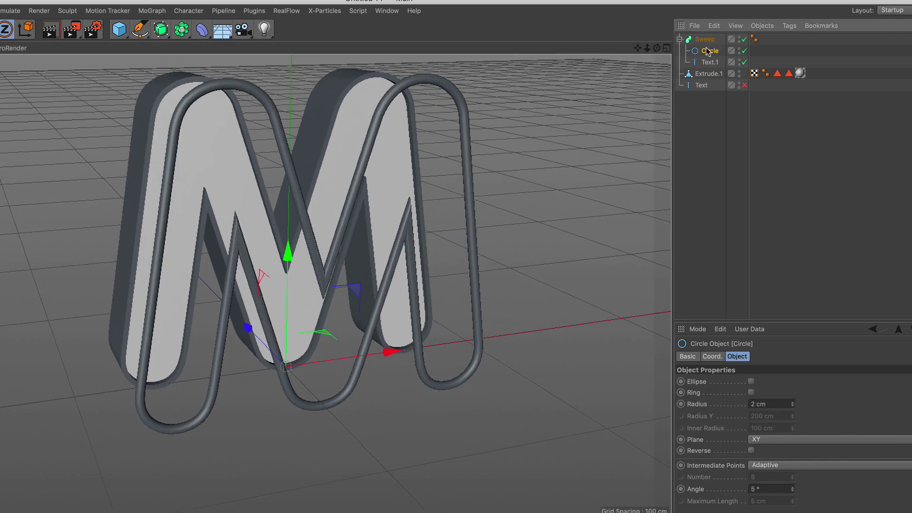
{"action": "double_click", "coordinate": [763, 403]}
{"action": "type", "text": "1"}
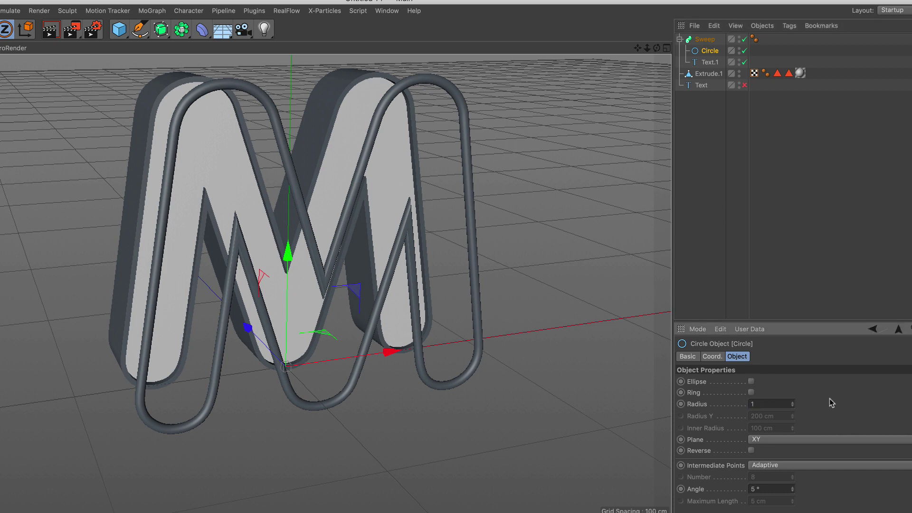
{"action": "key", "text": "Return"}
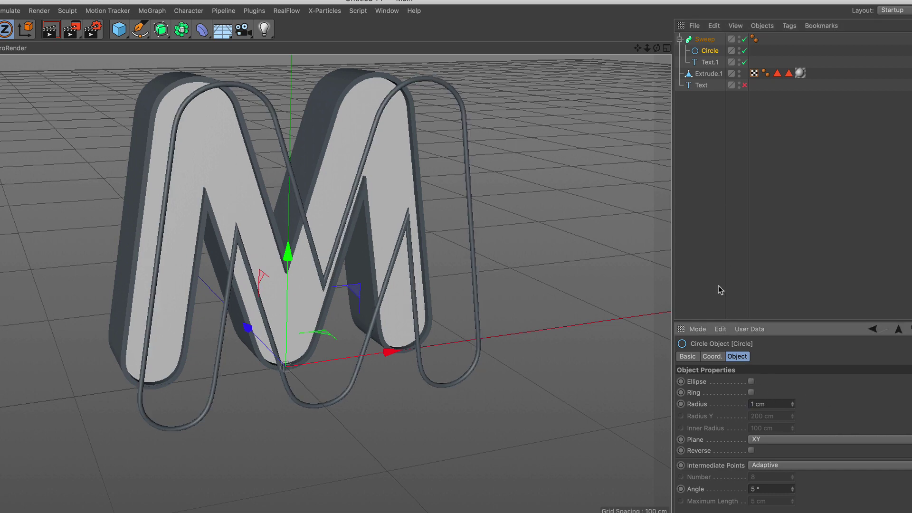
{"action": "left_click", "coordinate": [702, 40]}
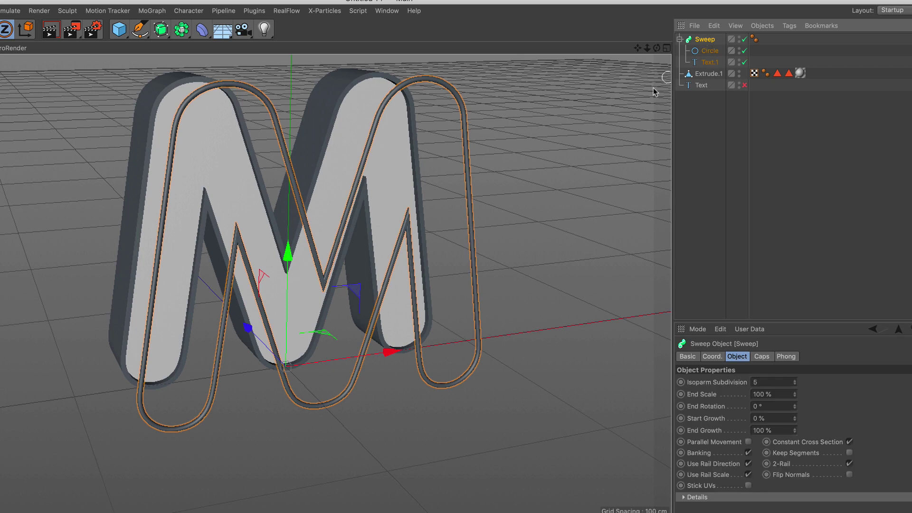
{"action": "scroll", "coordinate": [352, 232], "scroll_direction": "up", "scroll_amount": 1}
{"action": "left_click_drag", "start_coordinate": [351, 232], "coordinate": [356, 254], "text": "alt"}
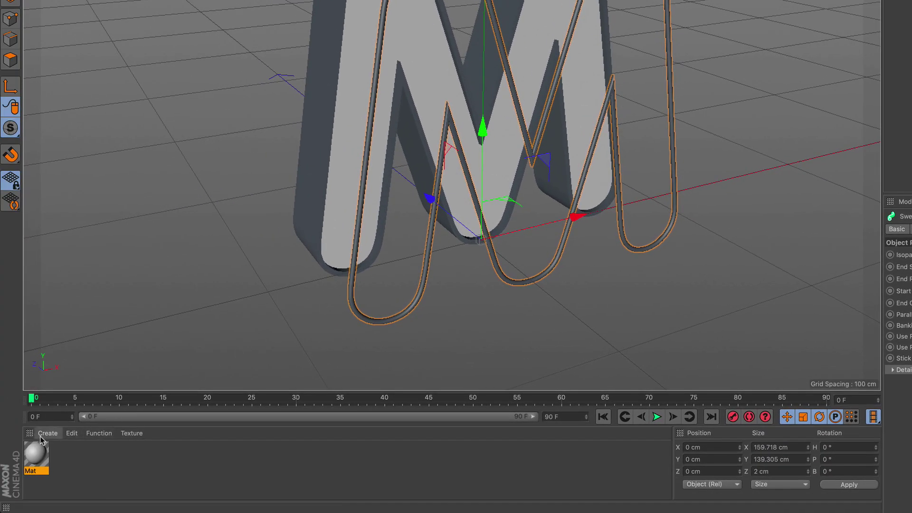
Step: Create Mat.1 with Reflectance and Color off and Luminance on for a white glow
{"action": "left_click", "coordinate": [47, 433]}
{"action": "left_click", "coordinate": [100, 331]}
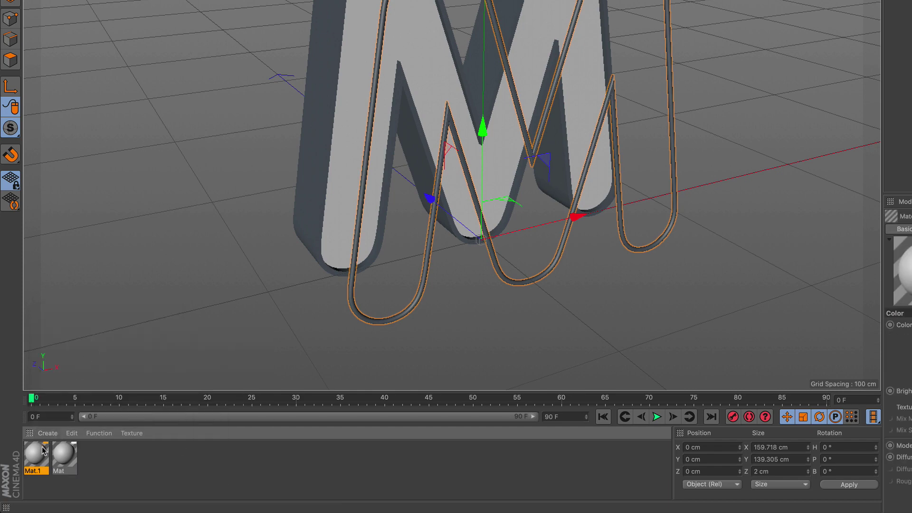
{"action": "double_click", "coordinate": [42, 451]}
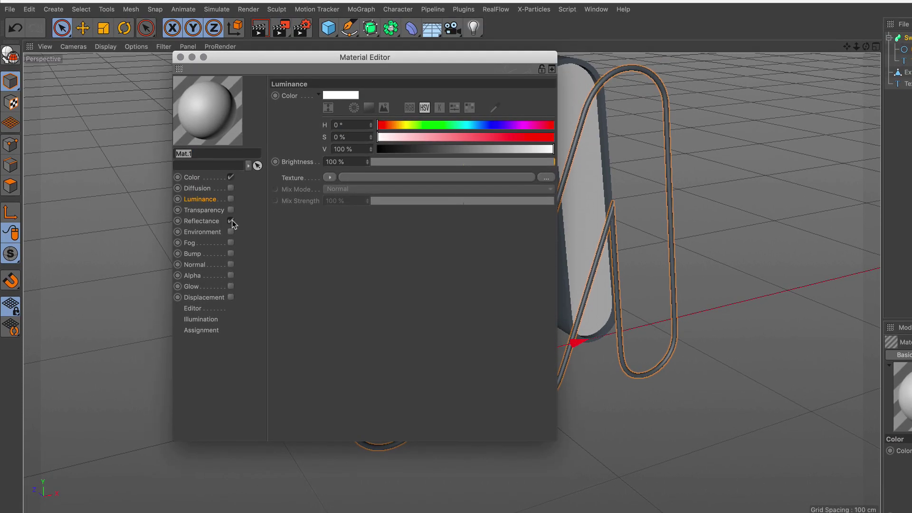
{"action": "left_click", "coordinate": [231, 221]}
{"action": "left_click", "coordinate": [231, 178]}
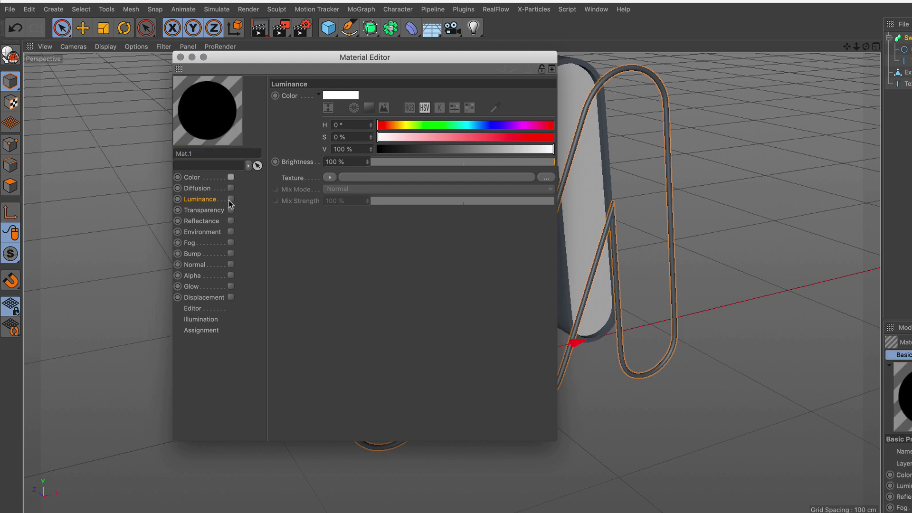
{"action": "left_click", "coordinate": [231, 199]}
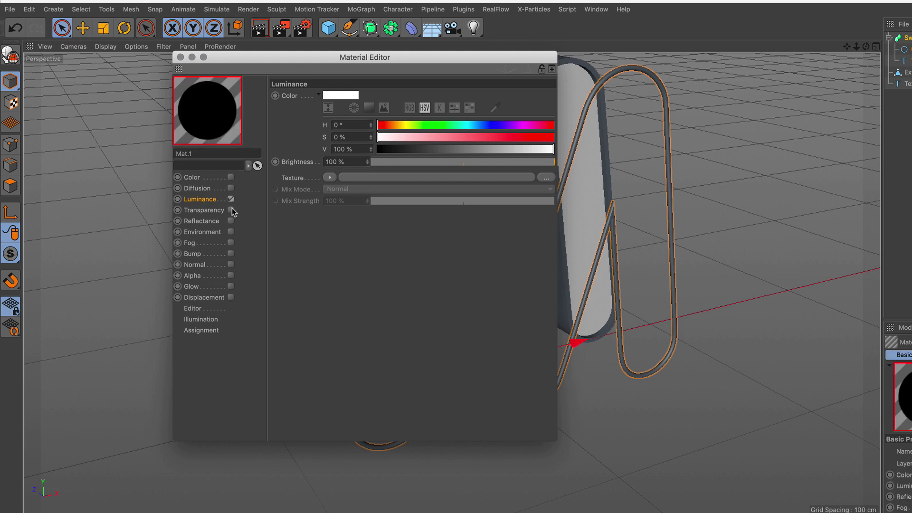
{"action": "left_click", "coordinate": [180, 57]}
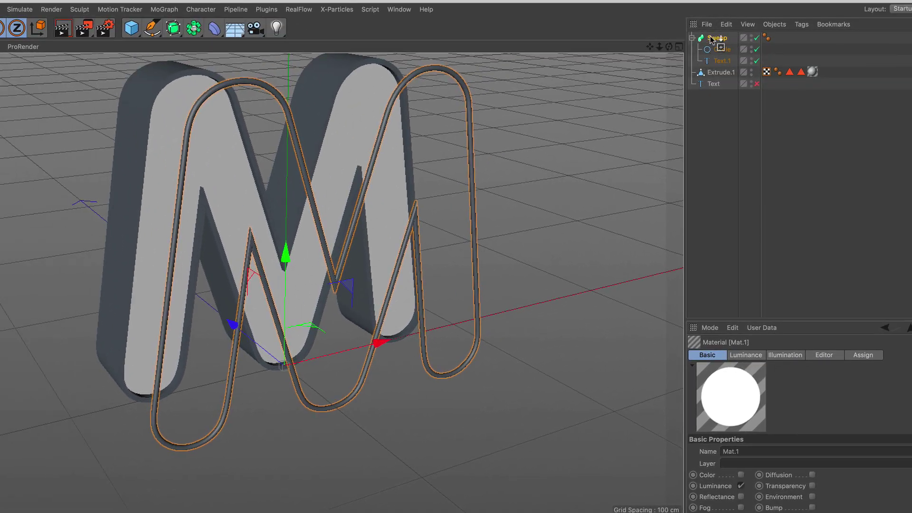
Step: Apply Mat.1 to the Sweep and move the tube along Z onto the M's face
{"action": "left_click_drag", "start_coordinate": [711, 40], "coordinate": [714, 38]}
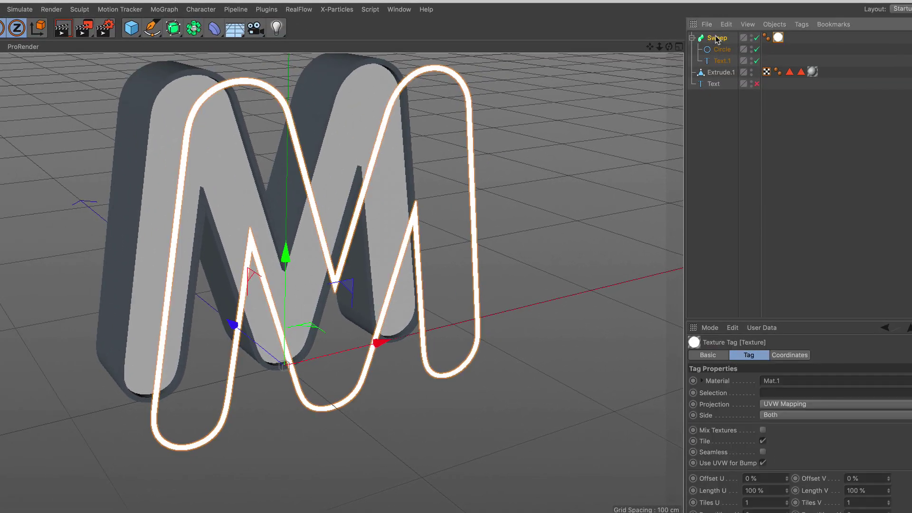
{"action": "left_click", "coordinate": [411, 213]}
{"action": "mouse_move", "coordinate": [232, 324]}
{"action": "left_mouse_down"}
{"action": "mouse_move", "coordinate": [185, 318]}
{"action": "mouse_move", "coordinate": [187, 308]}
{"action": "left_mouse_up"}
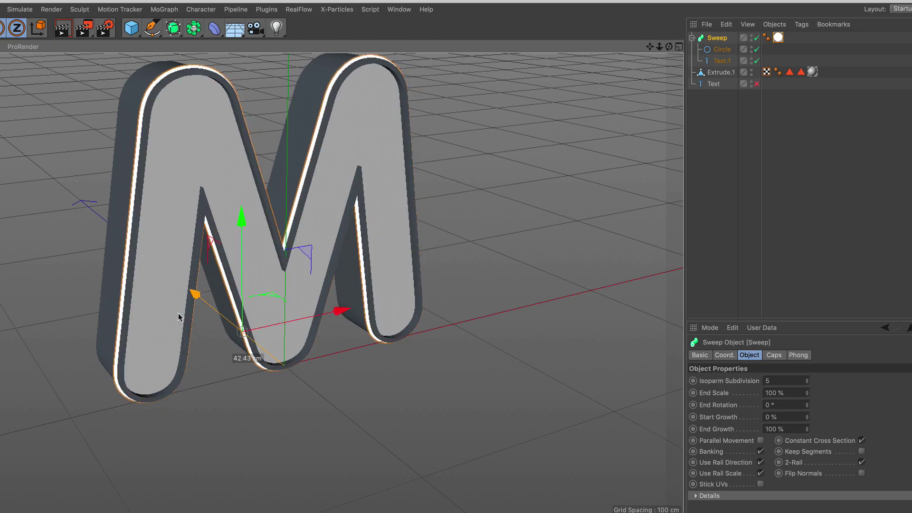
{"action": "mouse_move", "coordinate": [267, 281]}
{"action": "left_mouse_down", "text": "alt"}
{"action": "mouse_move", "coordinate": [280, 287]}
{"action": "mouse_move", "coordinate": [157, 319]}
{"action": "mouse_move", "coordinate": [71, 291]}
{"action": "mouse_move", "coordinate": [84, 263]}
{"action": "mouse_move", "coordinate": [147, 230]}
{"action": "mouse_move", "coordinate": [212, 270]}
{"action": "mouse_move", "coordinate": [214, 258]}
{"action": "mouse_move", "coordinate": [202, 292]}
{"action": "mouse_move", "coordinate": [230, 234]}
{"action": "mouse_move", "coordinate": [247, 246]}
{"action": "left_mouse_up", "text": "alt"}
{"action": "mouse_move", "coordinate": [247, 246]}
{"action": "right_mouse_down", "text": "alt"}
{"action": "mouse_move", "coordinate": [260, 256]}
{"action": "mouse_move", "coordinate": [265, 246]}
{"action": "right_mouse_up", "text": "alt"}
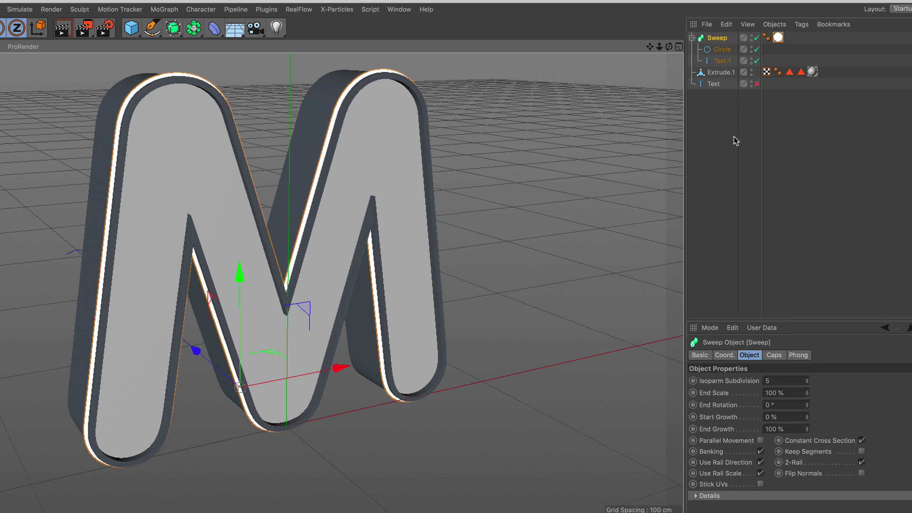
Step: Re-enable the original Text, move it in front of the M, and make it an editable spline in Points mode
{"action": "left_click", "coordinate": [713, 84]}
{"action": "left_click", "coordinate": [756, 85]}
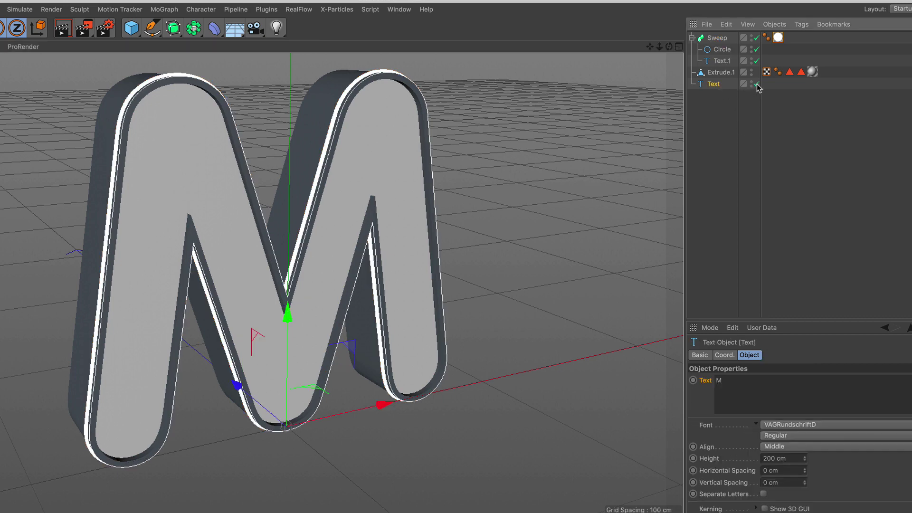
{"action": "left_click_drag", "start_coordinate": [236, 387], "coordinate": [312, 422]}
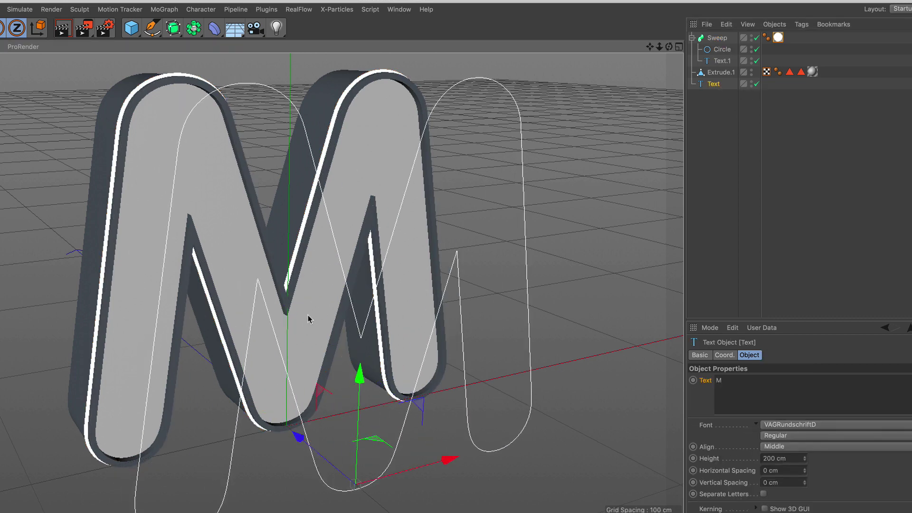
{"action": "right_click_drag", "start_coordinate": [306, 315], "coordinate": [305, 346], "text": "alt"}
{"action": "mouse_move", "coordinate": [305, 346]}
{"action": "left_mouse_down", "text": "alt"}
{"action": "mouse_move", "coordinate": [336, 376]}
{"action": "mouse_move", "coordinate": [244, 368]}
{"action": "mouse_move", "coordinate": [372, 370]}
{"action": "mouse_move", "coordinate": [373, 350]}
{"action": "left_mouse_up", "text": "alt"}
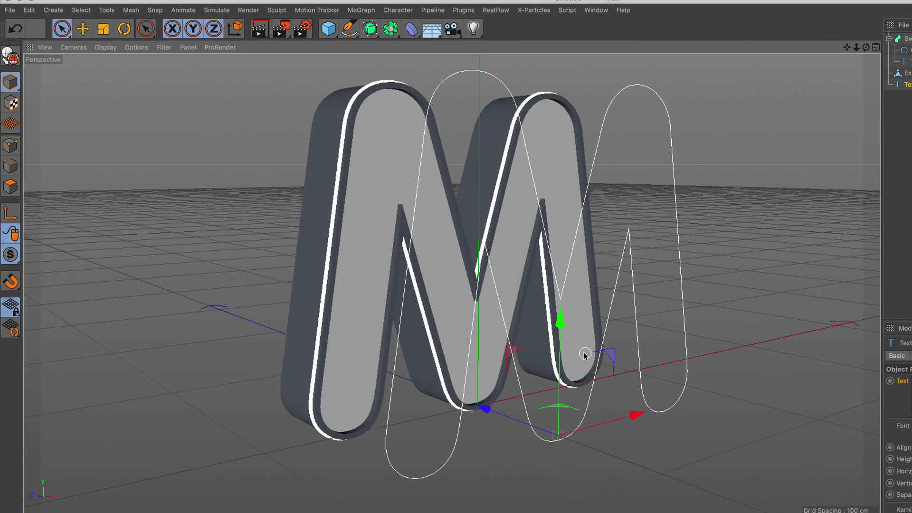
{"action": "left_click", "coordinate": [11, 57]}
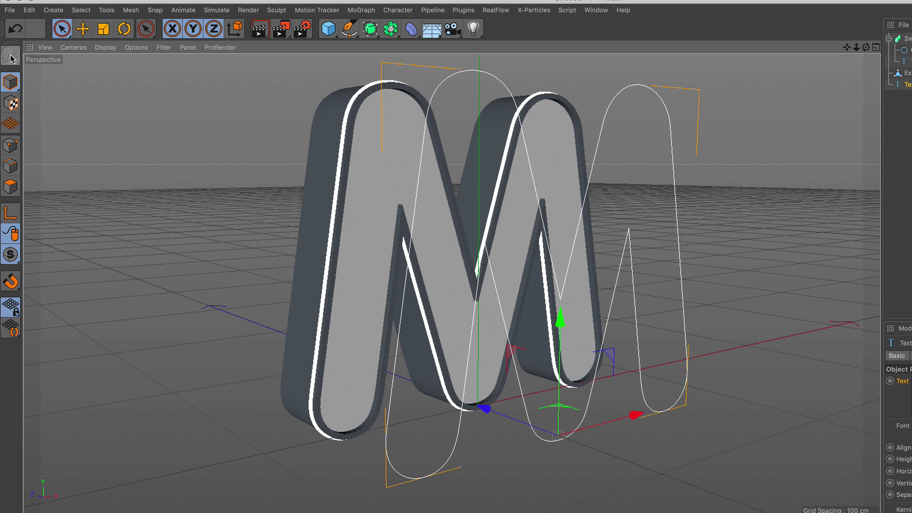
{"action": "left_click", "coordinate": [12, 146]}
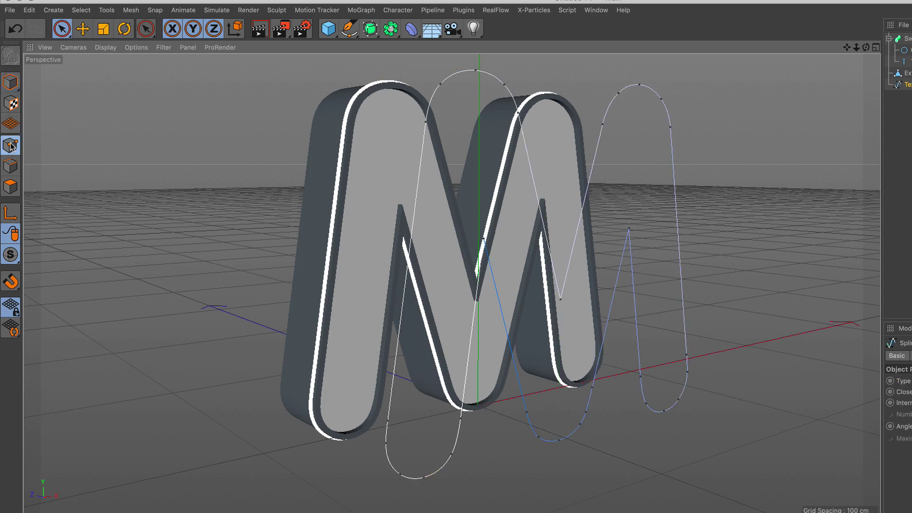
{"action": "left_click_drag", "start_coordinate": [546, 237], "coordinate": [511, 259], "text": "alt"}
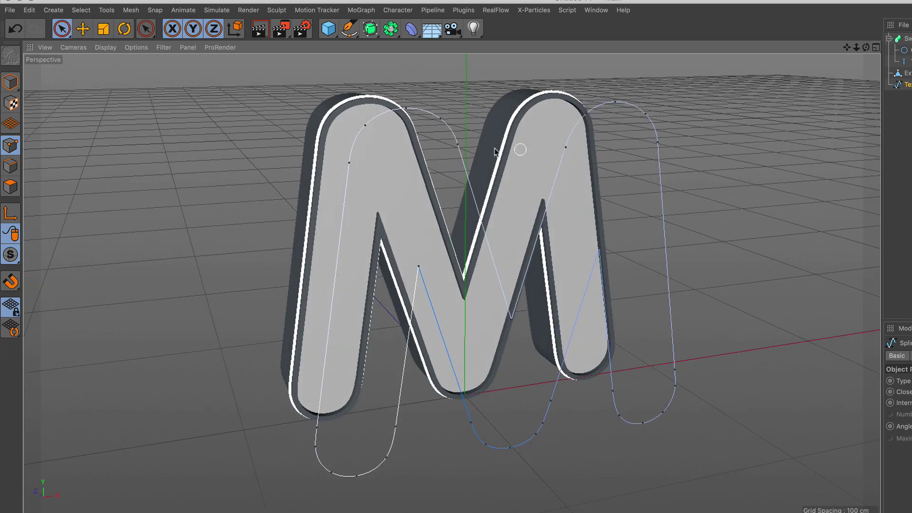
Step: Select all points of the M spline and create a separate inset outline, Text.1
{"action": "left_click", "coordinate": [81, 10]}
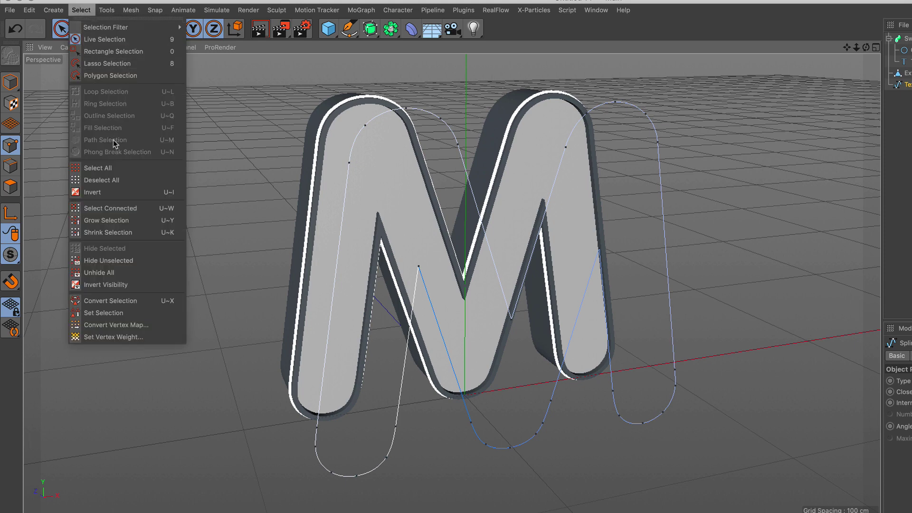
{"action": "left_click", "coordinate": [119, 164]}
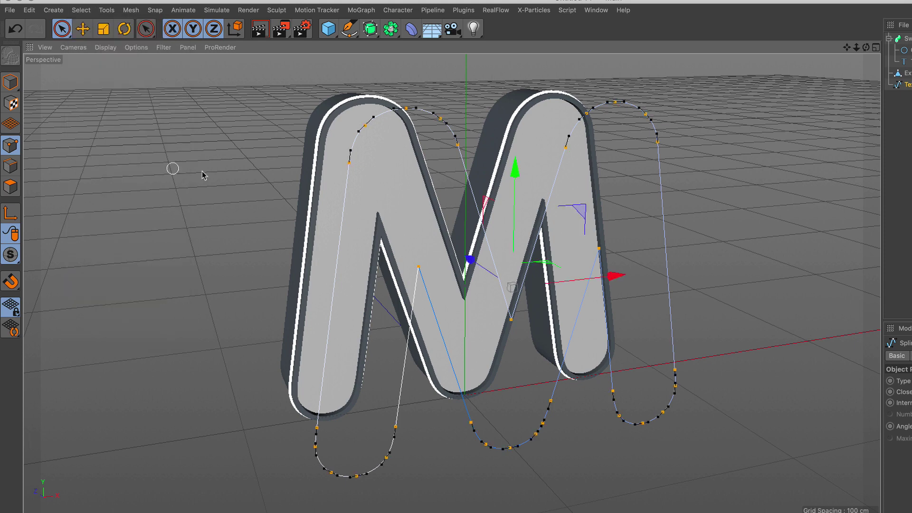
{"action": "right_click", "coordinate": [757, 178]}
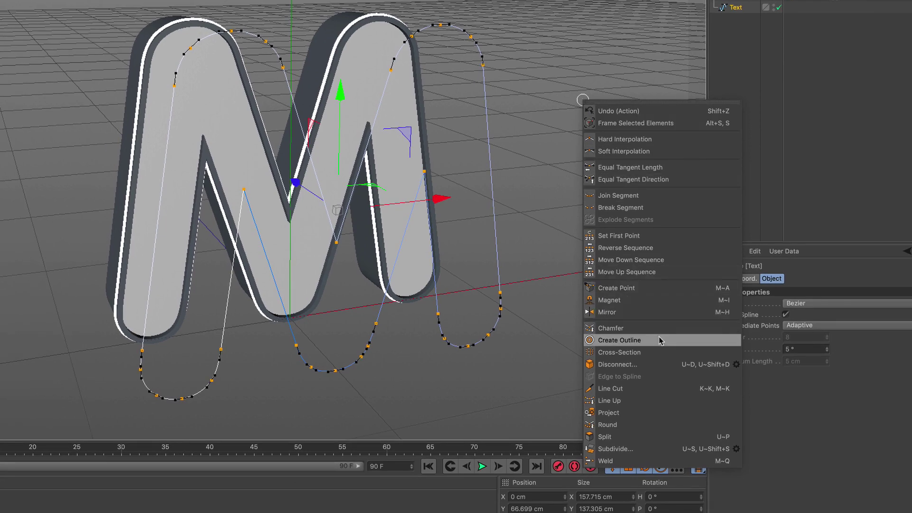
{"action": "left_click", "coordinate": [659, 340]}
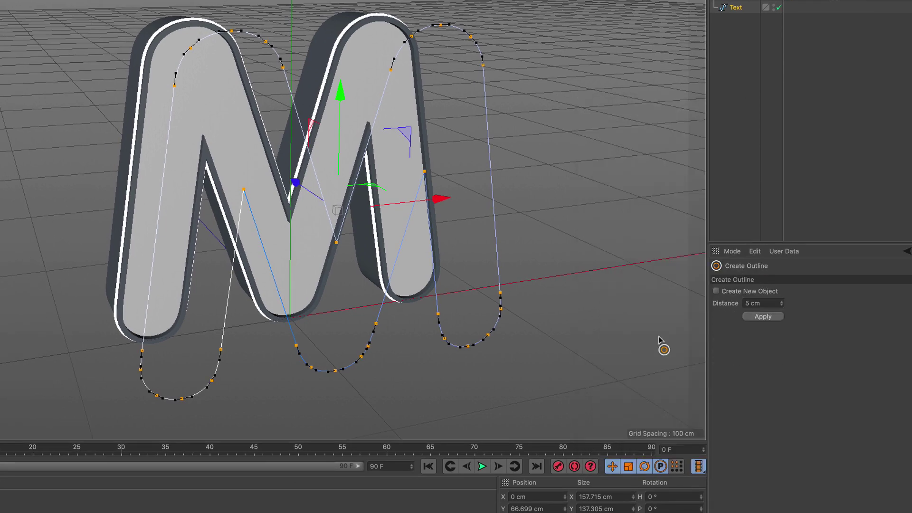
{"action": "left_click", "coordinate": [716, 291]}
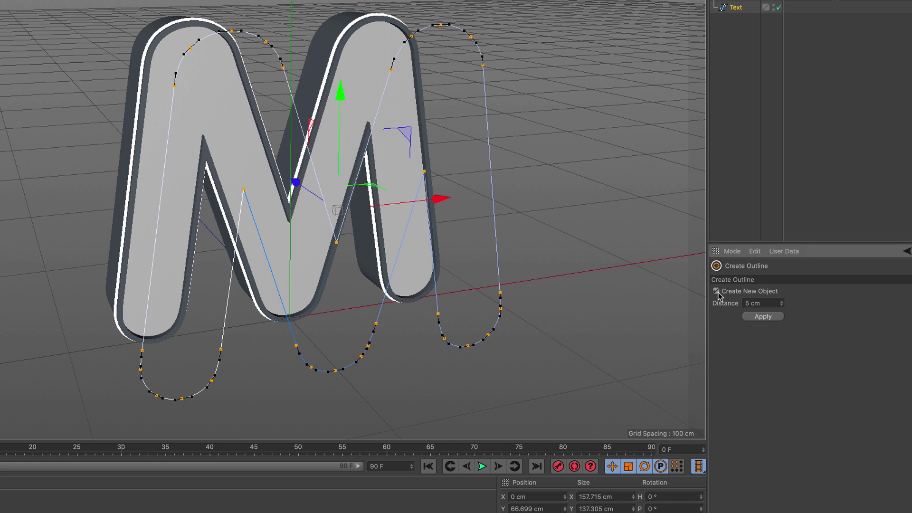
{"action": "mouse_move", "coordinate": [493, 238]}
{"action": "left_mouse_down"}
{"action": "mouse_move", "coordinate": [470, 237]}
{"action": "mouse_move", "coordinate": [486, 231]}
{"action": "left_mouse_up"}
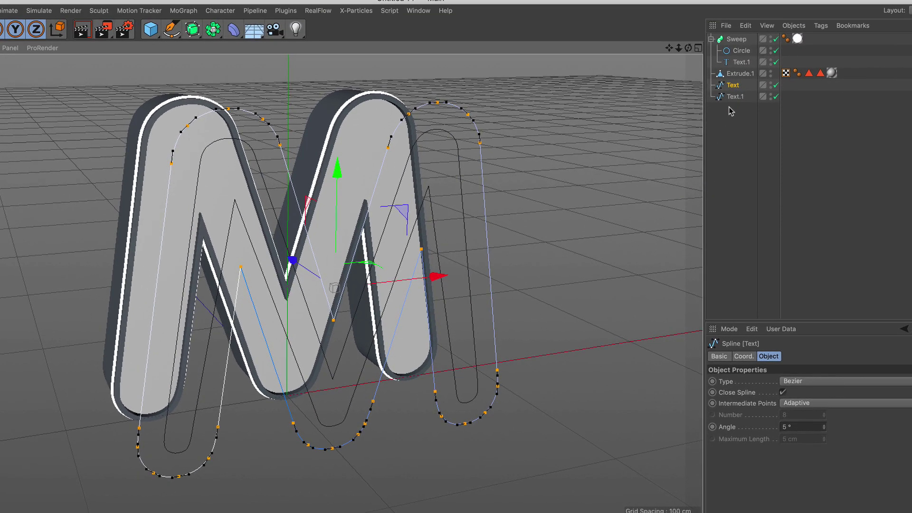
Step: Switch off the original Text spline and return to the normal selection tool
{"action": "left_click", "coordinate": [733, 97]}
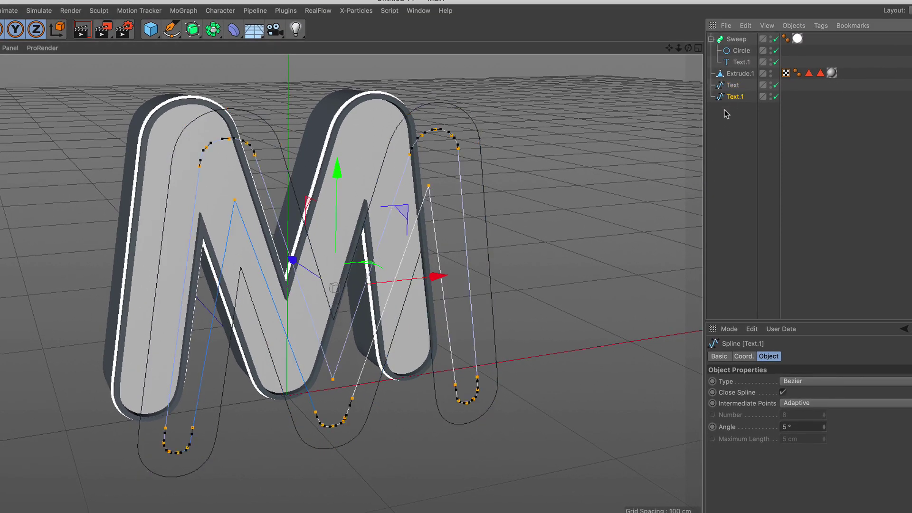
{"action": "left_click", "coordinate": [777, 86]}
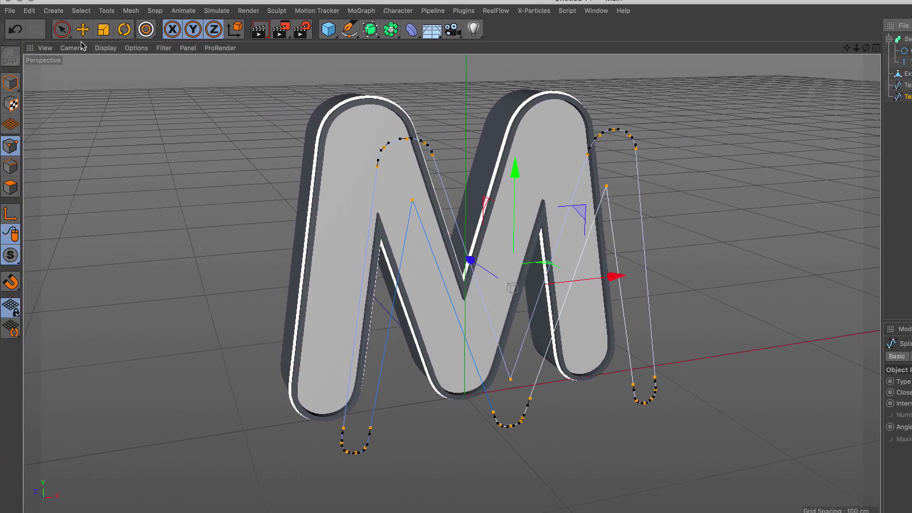
{"action": "left_click", "coordinate": [65, 30]}
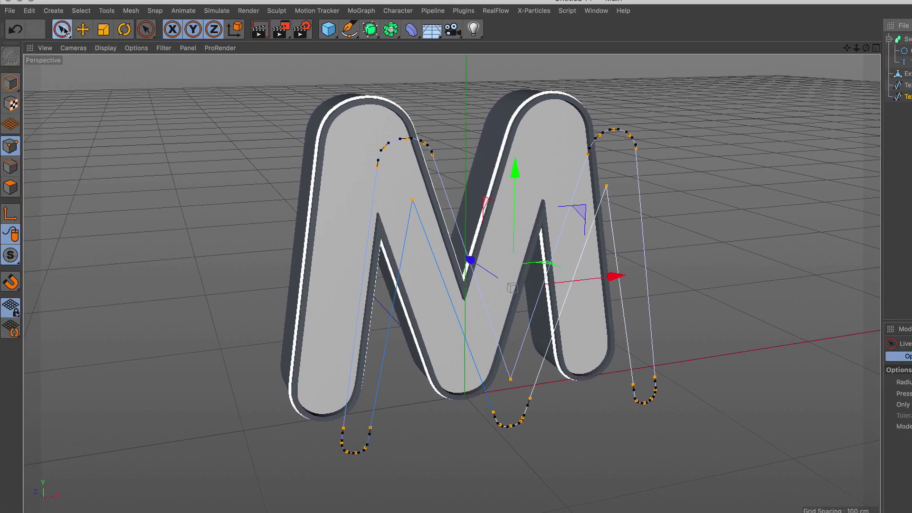
Step: Duplicate the sweep tube as Sweep.1 and delete its copied text path
{"action": "left_click", "coordinate": [14, 82]}
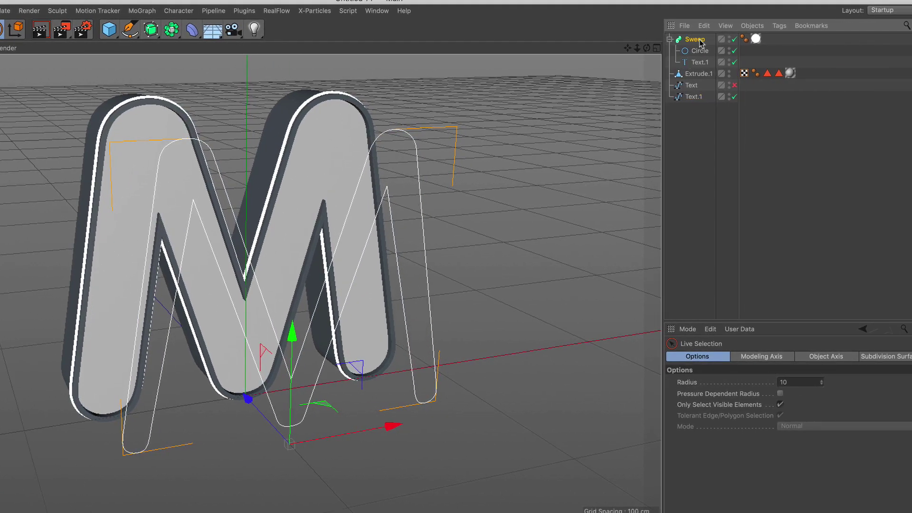
{"action": "left_click", "coordinate": [700, 42]}
{"action": "left_click_drag", "start_coordinate": [700, 42], "coordinate": [699, 118], "text": "ctrl"}
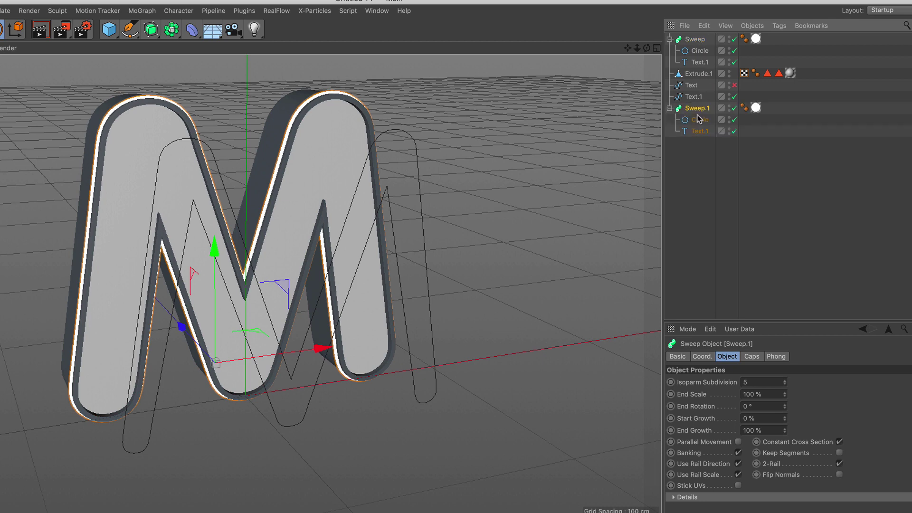
{"action": "left_click", "coordinate": [698, 128]}
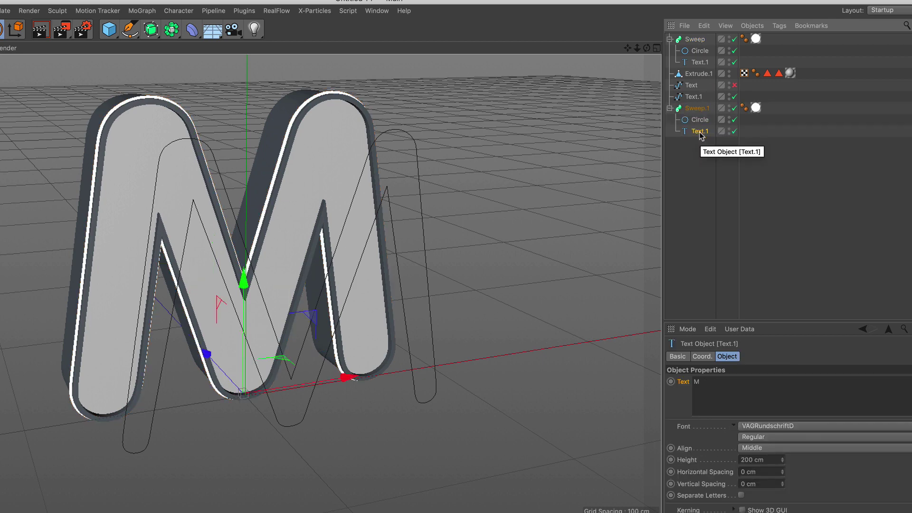
{"action": "key", "text": "Delete"}
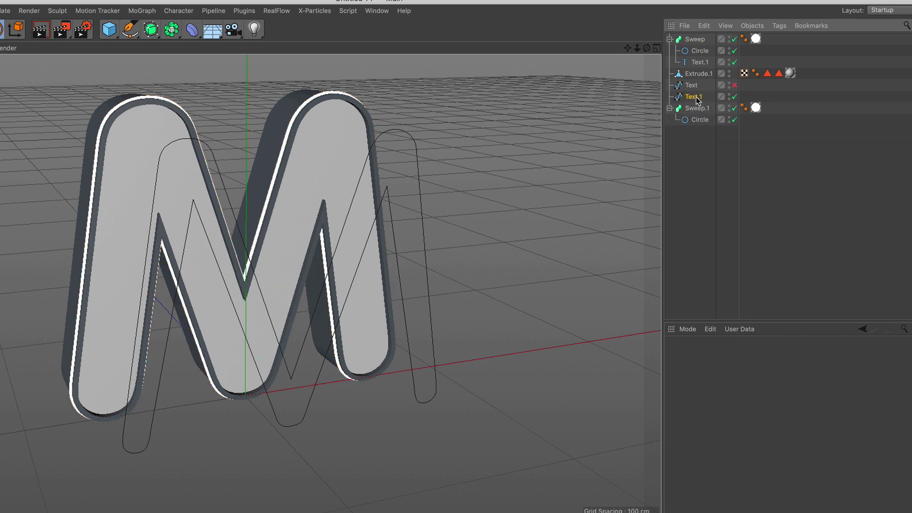
Step: Make inset outline Text.1 Sweep.1's path, remove its white material, and switch Sweep.1 off
{"action": "left_click_drag", "start_coordinate": [697, 100], "coordinate": [697, 131]}
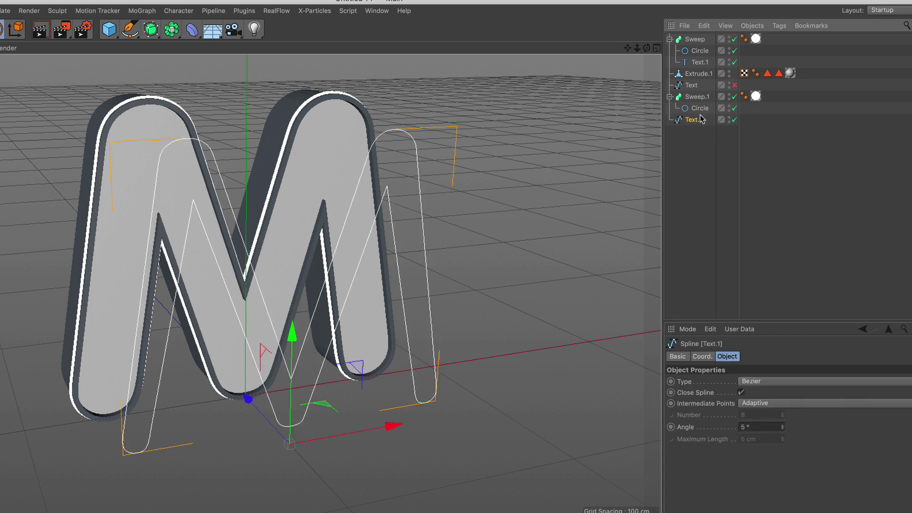
{"action": "left_click_drag", "start_coordinate": [700, 117], "coordinate": [702, 117]}
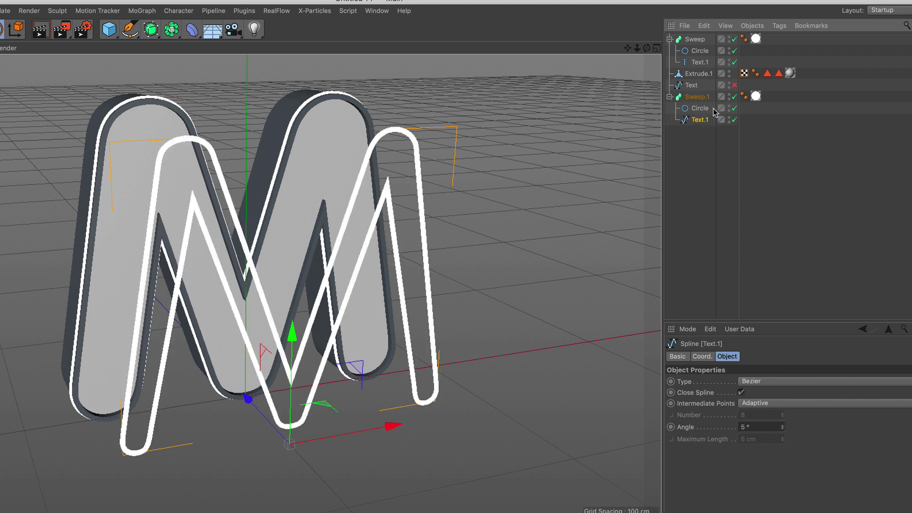
{"action": "left_click", "coordinate": [759, 97]}
{"action": "key", "text": "Delete"}
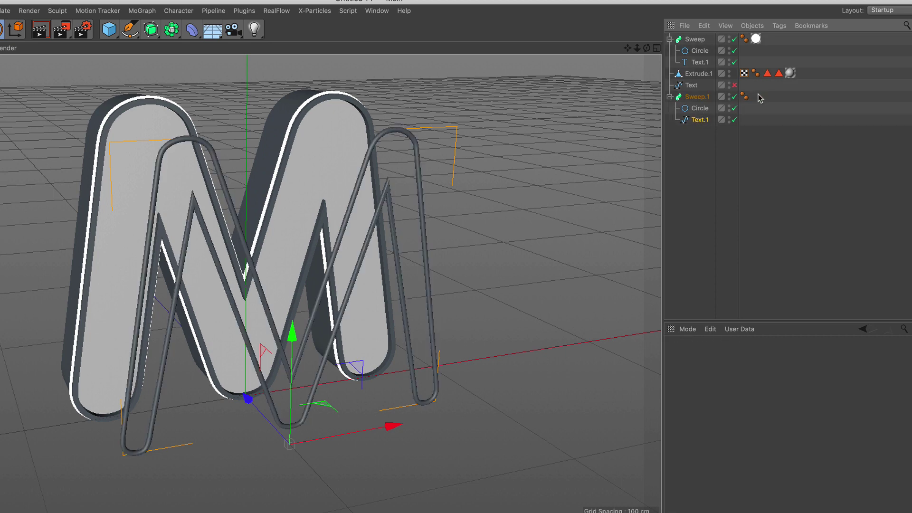
{"action": "scroll", "coordinate": [285, 248], "scroll_direction": "up", "scroll_amount": 2}
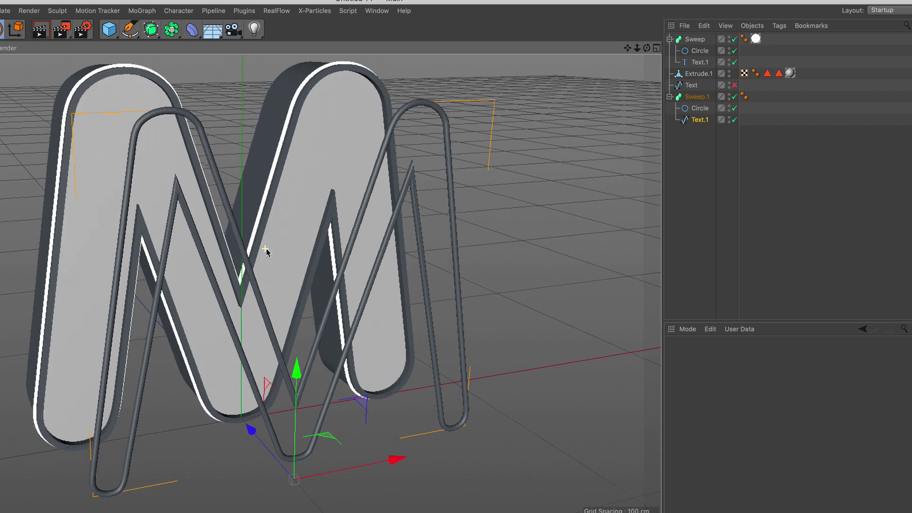
{"action": "mouse_move", "coordinate": [264, 250]}
{"action": "left_mouse_down", "text": "alt"}
{"action": "mouse_move", "coordinate": [354, 252]}
{"action": "mouse_move", "coordinate": [233, 233]}
{"action": "left_mouse_up", "text": "alt"}
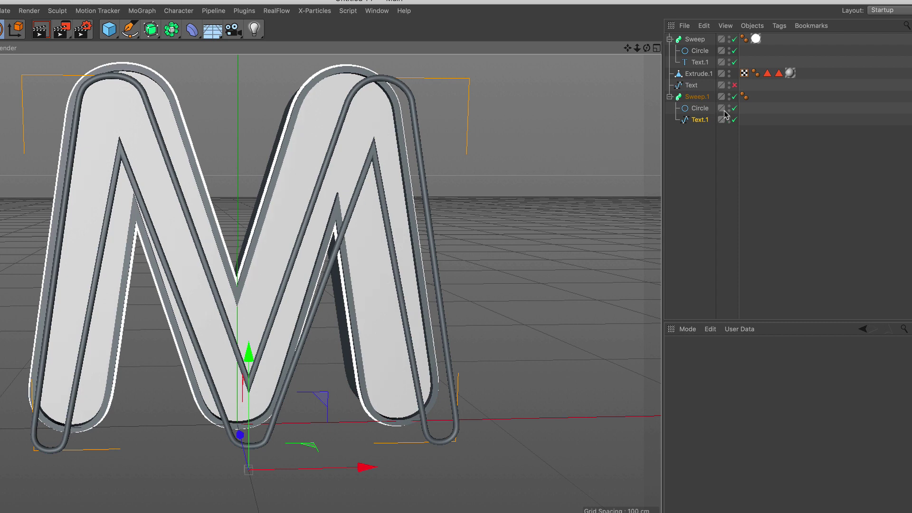
{"action": "left_click", "coordinate": [734, 96]}
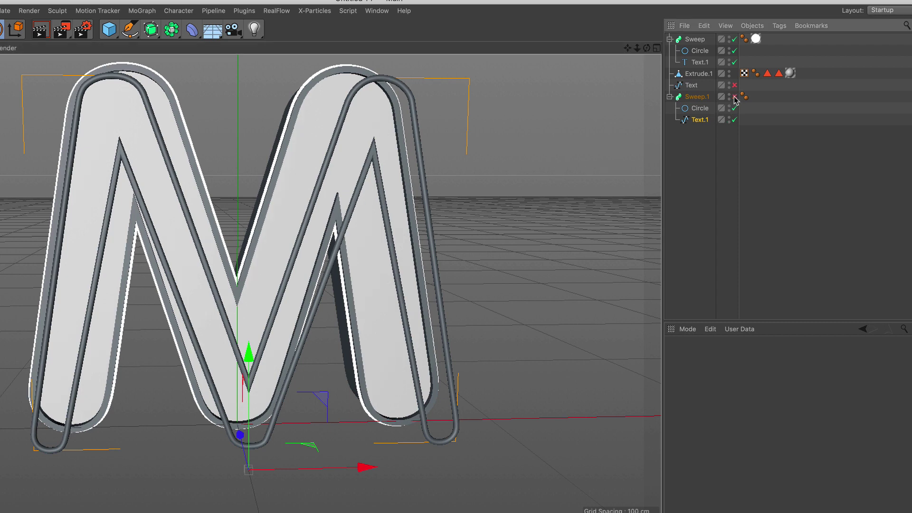
{"action": "left_click", "coordinate": [701, 120]}
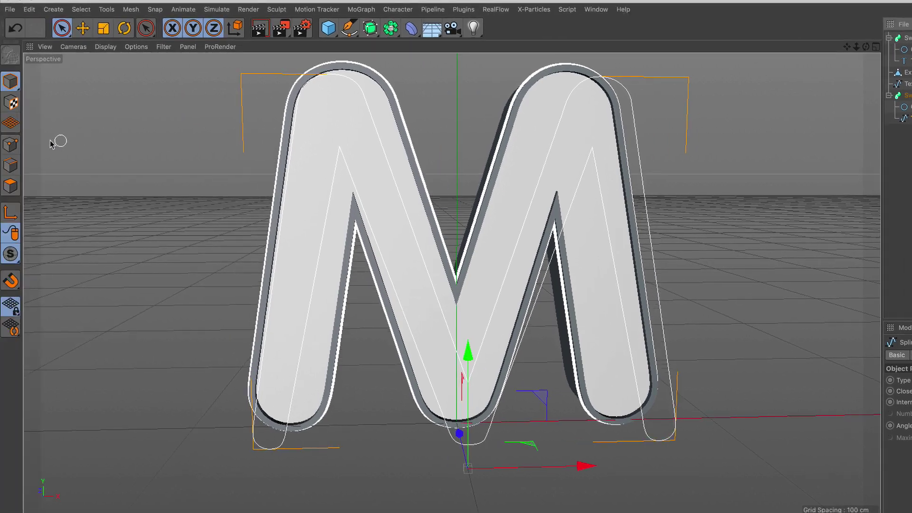
Step: Show Text.1's points and zoom into a maximized Front view of the M
{"action": "left_click", "coordinate": [12, 144]}
{"action": "mouse_move", "coordinate": [379, 218]}
{"action": "left_mouse_down", "text": "alt"}
{"action": "mouse_move", "coordinate": [480, 246]}
{"action": "mouse_move", "coordinate": [460, 242]}
{"action": "left_mouse_up", "text": "alt"}
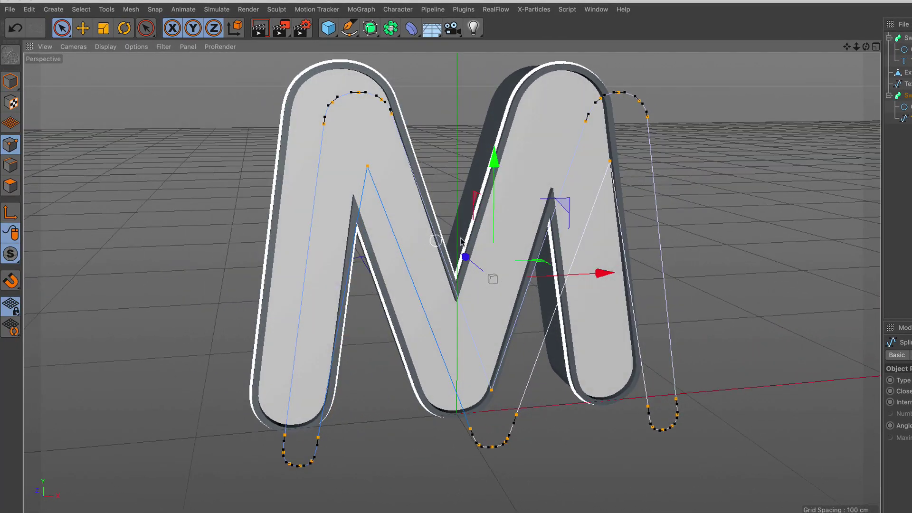
{"action": "left_click", "coordinate": [876, 47]}
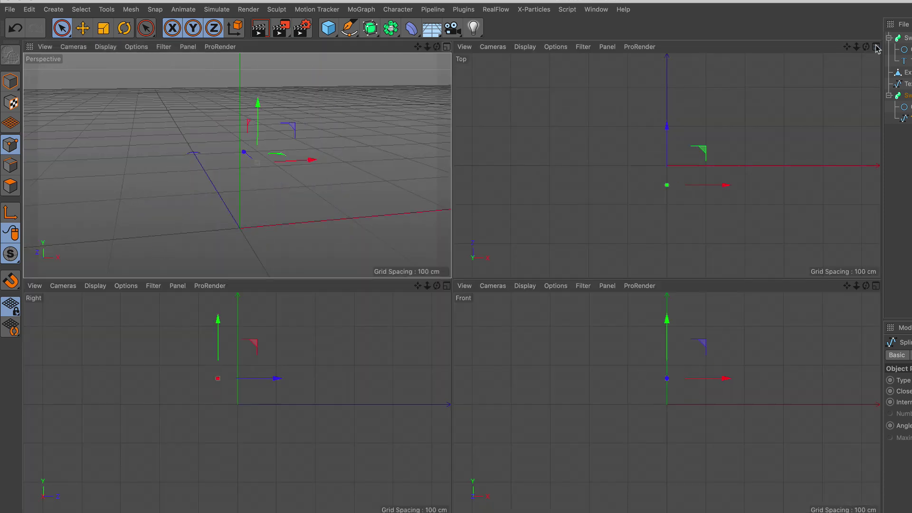
{"action": "left_click", "coordinate": [876, 286]}
{"action": "left_click", "coordinate": [876, 286]}
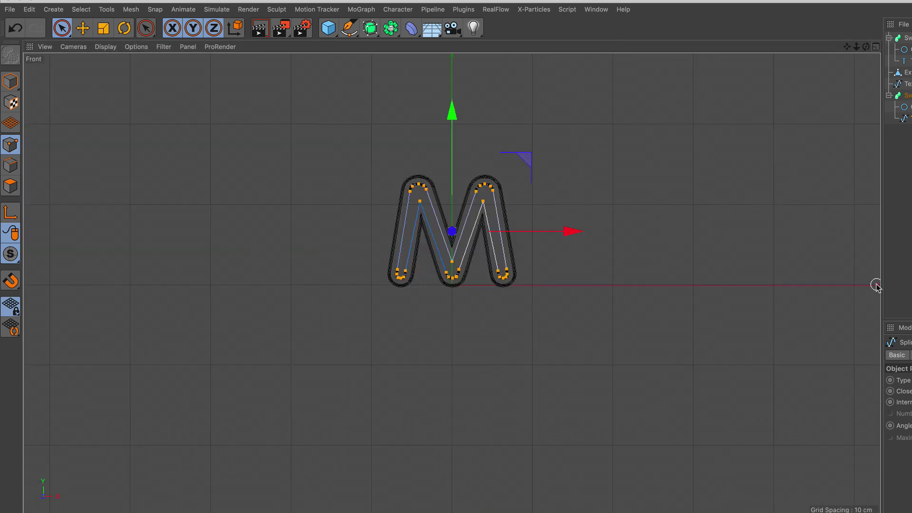
{"action": "scroll", "coordinate": [430, 221], "scroll_direction": "up", "scroll_amount": 1}
{"action": "scroll", "coordinate": [430, 222], "scroll_direction": "up", "scroll_amount": 2}
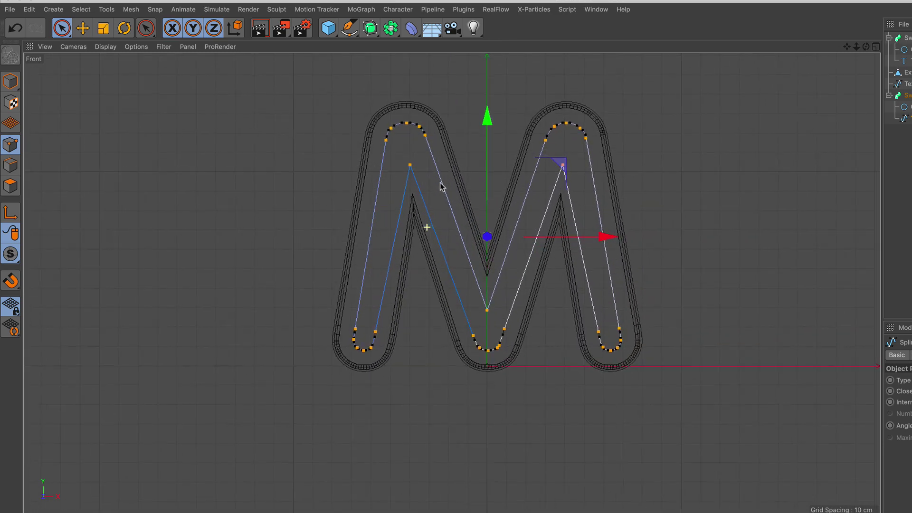
{"action": "scroll", "coordinate": [470, 233], "scroll_direction": "up", "scroll_amount": 1}
{"action": "scroll", "coordinate": [489, 247], "scroll_direction": "up", "scroll_amount": 1}
{"action": "scroll", "coordinate": [496, 232], "scroll_direction": "up", "scroll_amount": 3}
{"action": "scroll", "coordinate": [499, 223], "scroll_direction": "up", "scroll_amount": 1}
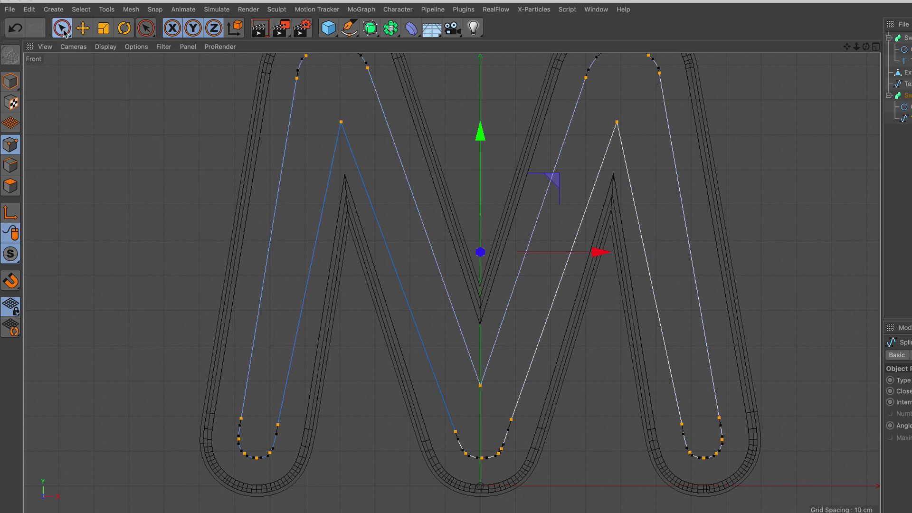
Step: Chamfer the inner spline's two peak points with a 3 cm radius
{"action": "left_click", "coordinate": [62, 27]}
{"action": "left_click", "coordinate": [341, 123]}
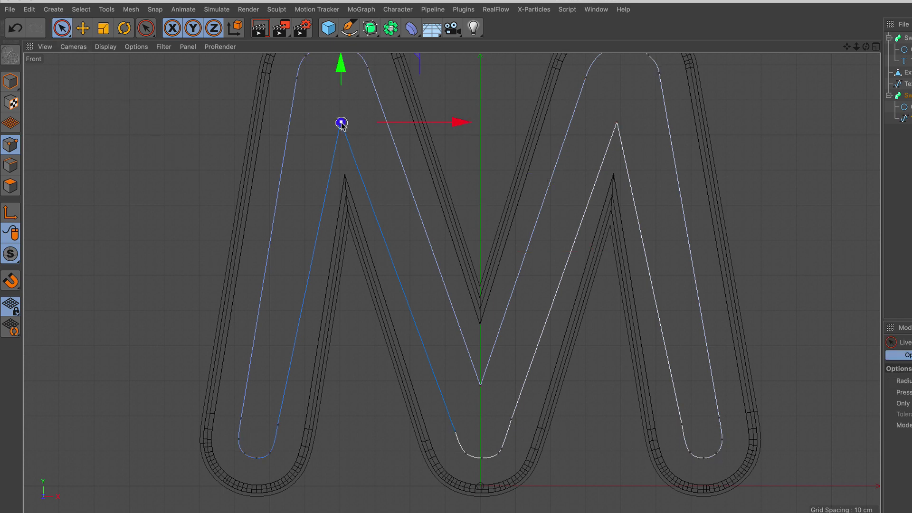
{"action": "left_click", "coordinate": [617, 122], "text": "shift"}
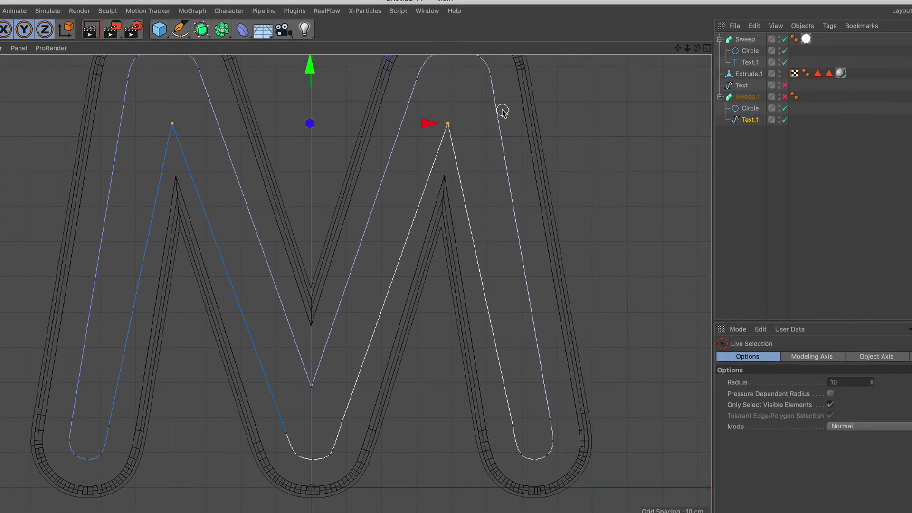
{"action": "right_click", "coordinate": [490, 112]}
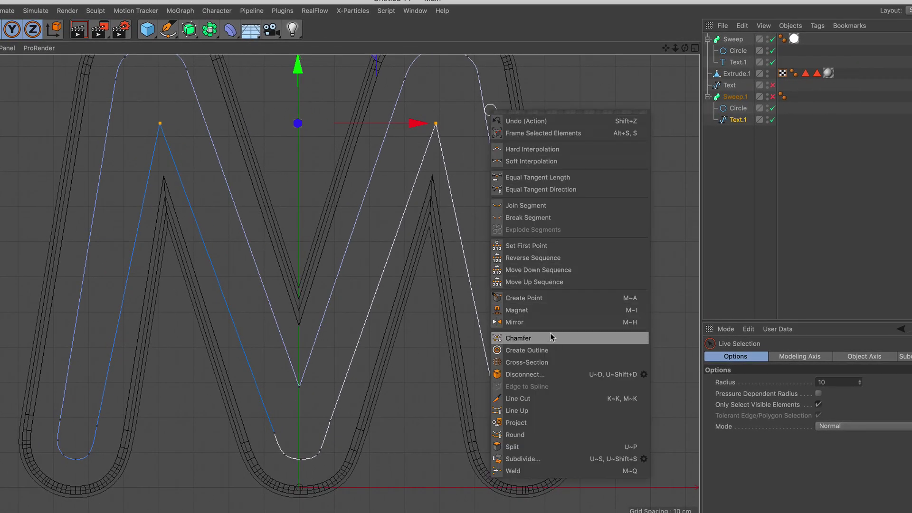
{"action": "left_click", "coordinate": [553, 339]}
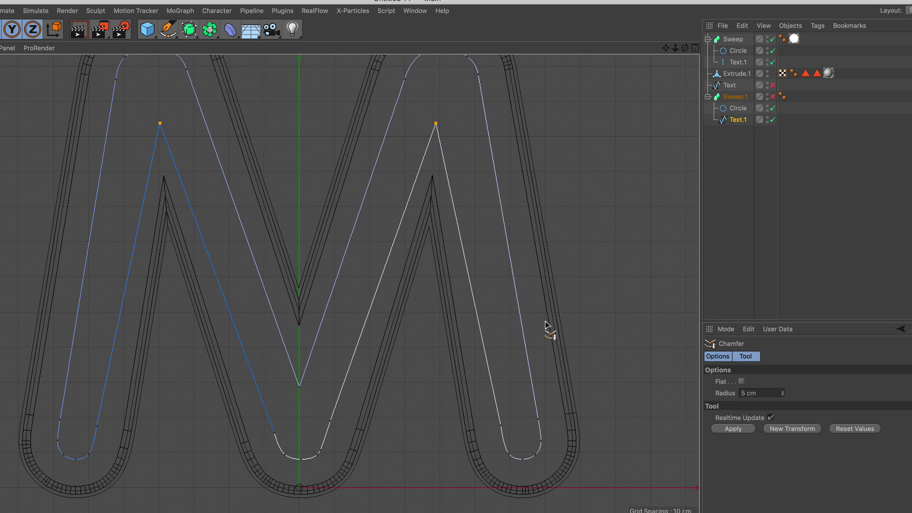
{"action": "left_click", "coordinate": [783, 395]}
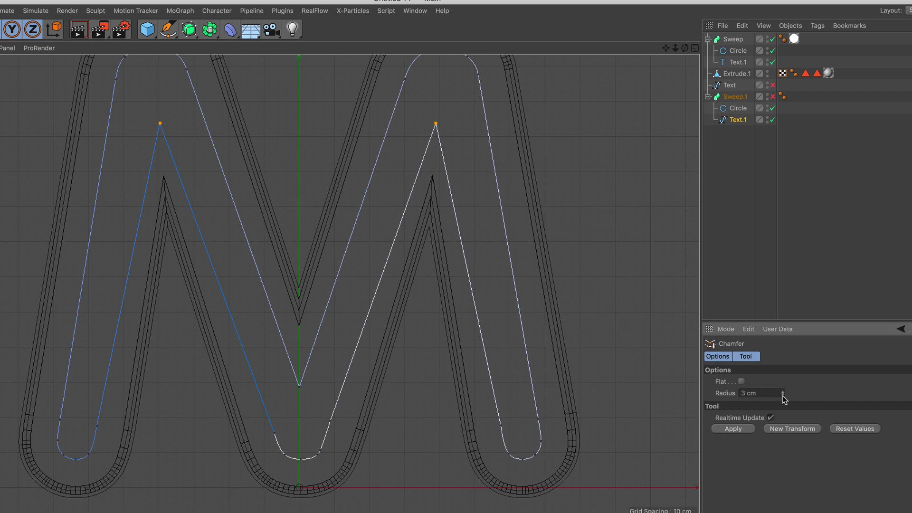
{"action": "left_click", "coordinate": [747, 428]}
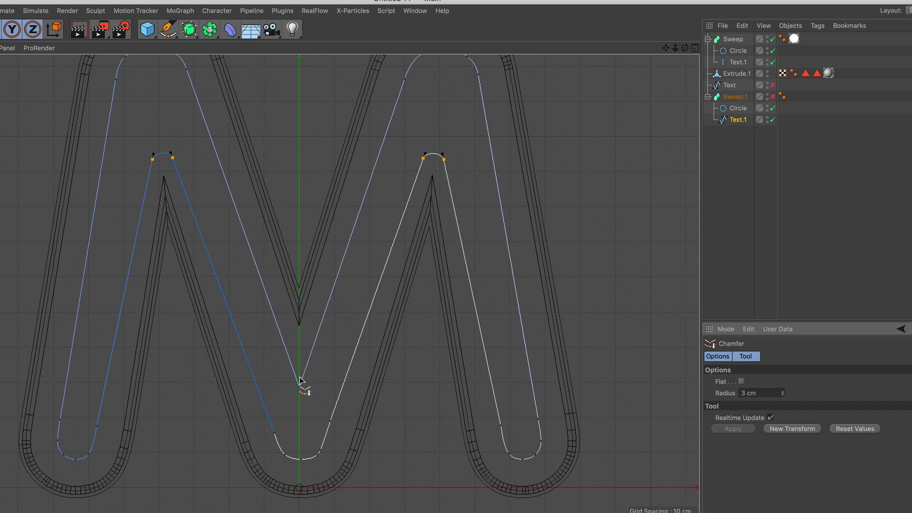
Step: Chamfer the bottom-centre valley point the same way, then return to Model mode
{"action": "left_click", "coordinate": [62, 28]}
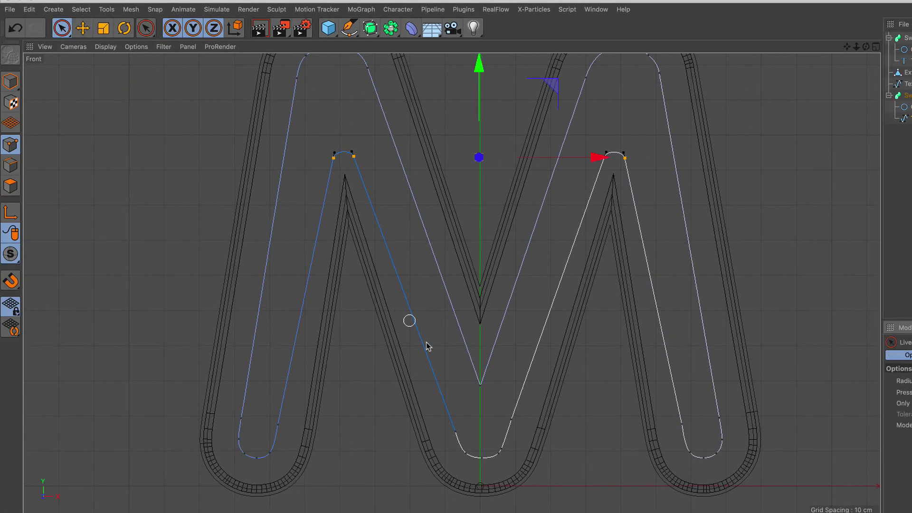
{"action": "left_click", "coordinate": [481, 385]}
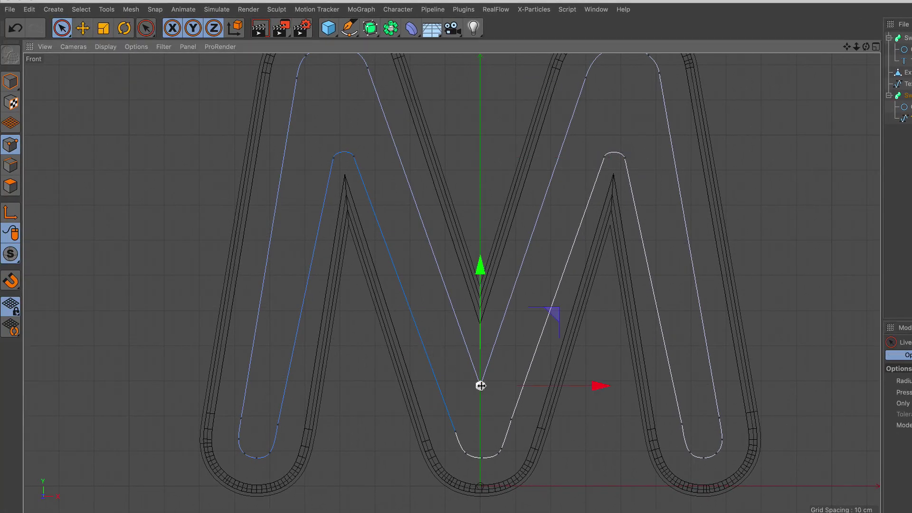
{"action": "right_click", "coordinate": [736, 229]}
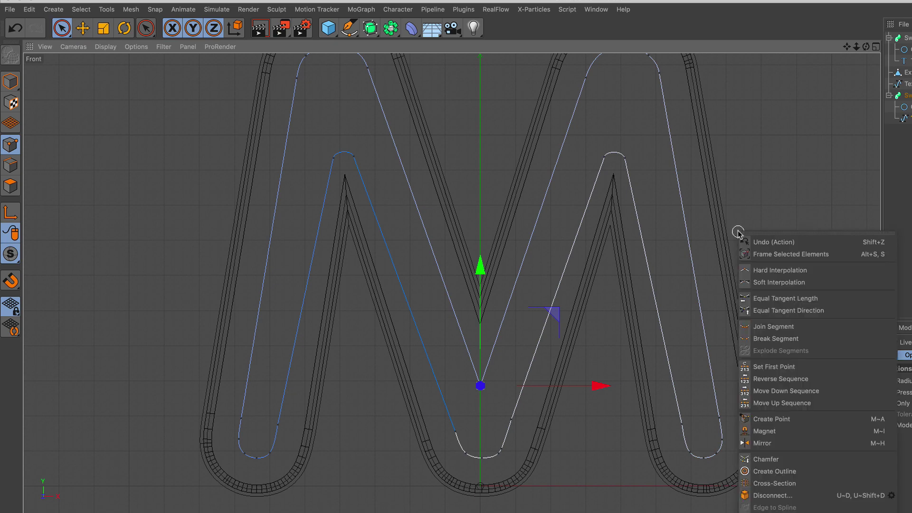
{"action": "left_click", "coordinate": [634, 365]}
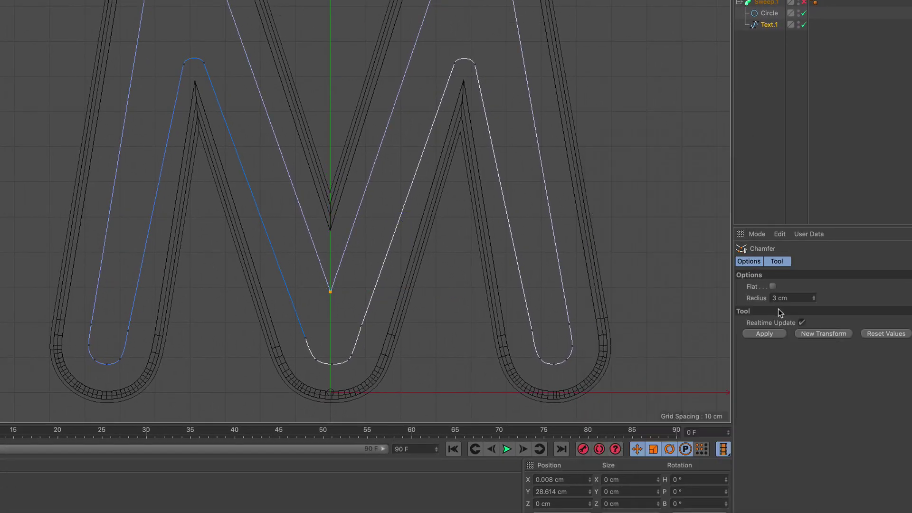
{"action": "left_click", "coordinate": [765, 334]}
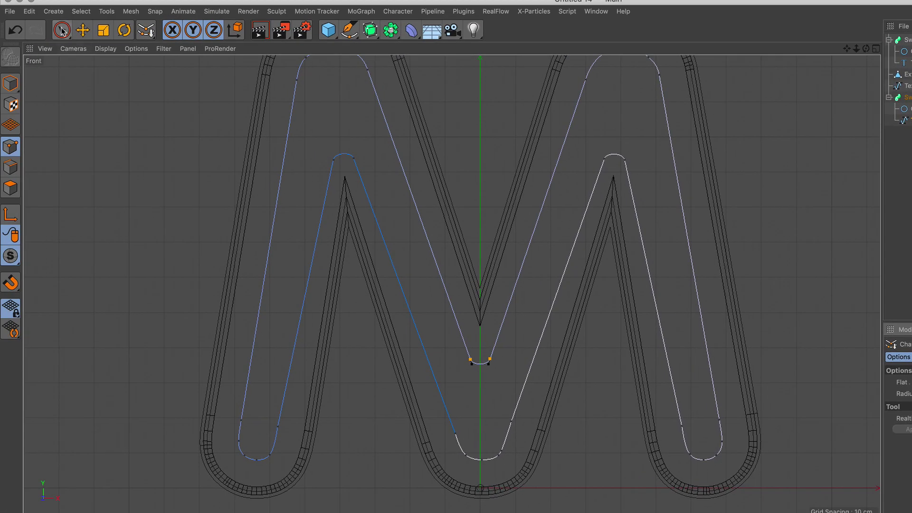
{"action": "left_click", "coordinate": [61, 30]}
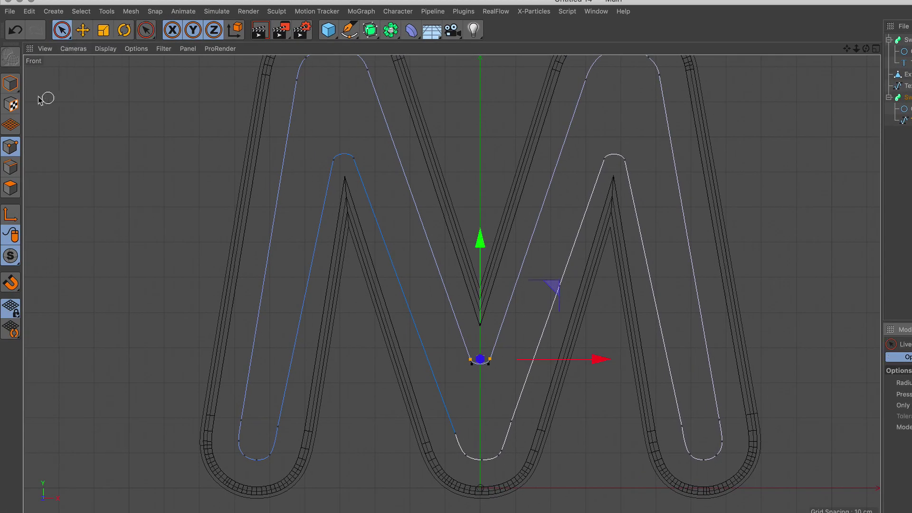
{"action": "left_click", "coordinate": [11, 83]}
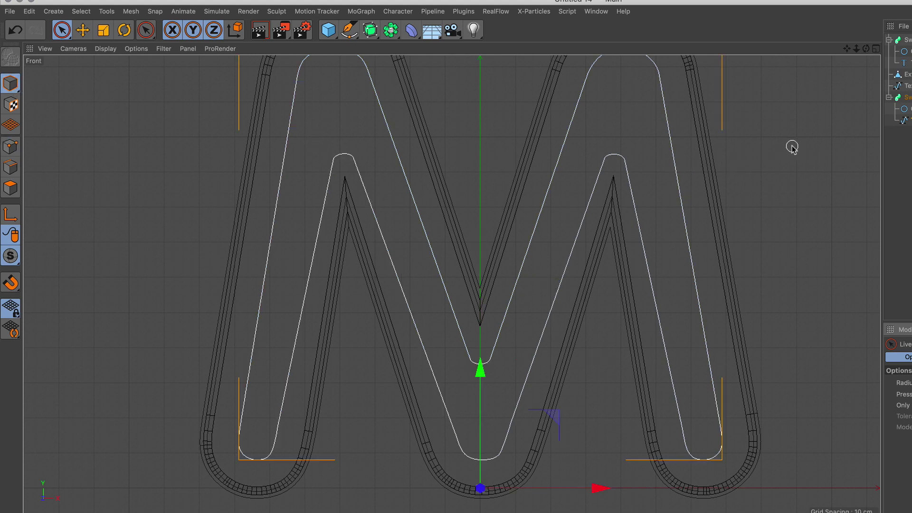
Step: Turn Sweep.1 back on in a maximized Perspective view and move it along Z into the M's face
{"action": "left_click", "coordinate": [876, 49]}
{"action": "left_click", "coordinate": [876, 49]}
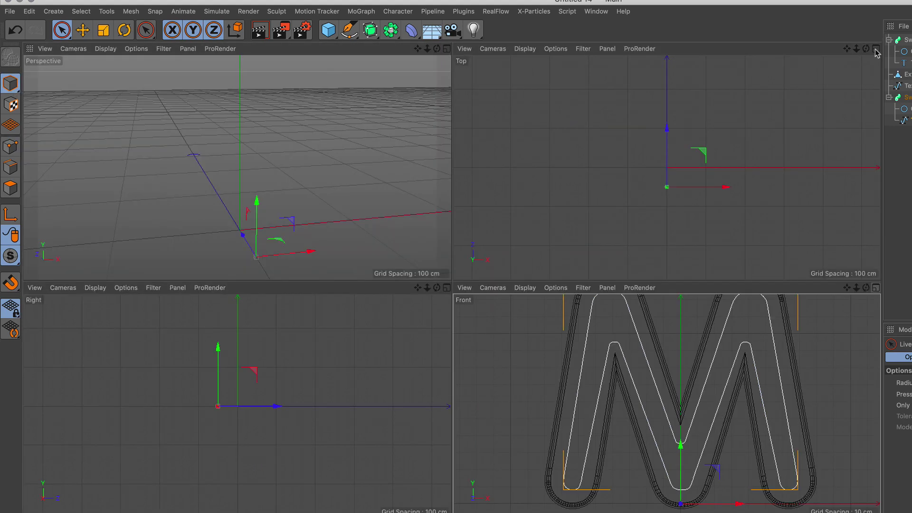
{"action": "left_click", "coordinate": [446, 49]}
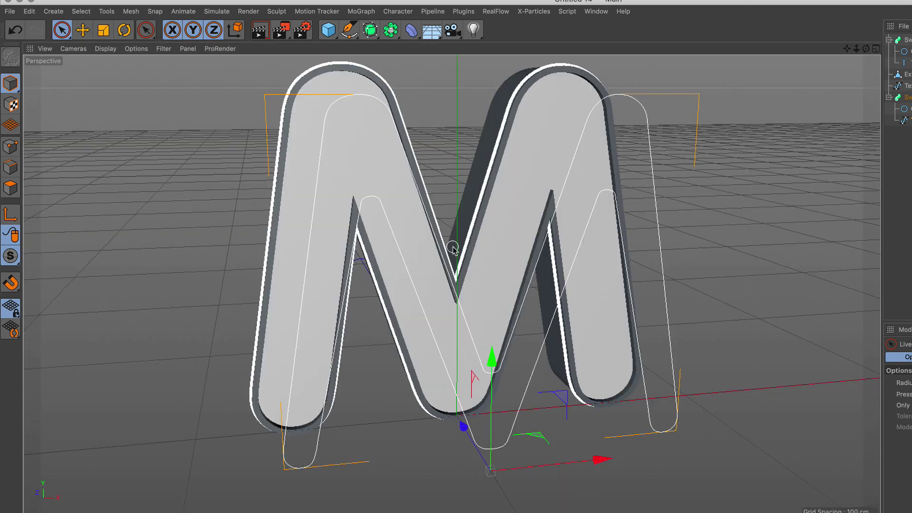
{"action": "mouse_move", "coordinate": [451, 246]}
{"action": "left_mouse_down", "text": "alt"}
{"action": "mouse_move", "coordinate": [439, 249]}
{"action": "mouse_move", "coordinate": [498, 258]}
{"action": "mouse_move", "coordinate": [479, 261]}
{"action": "left_mouse_up", "text": "alt"}
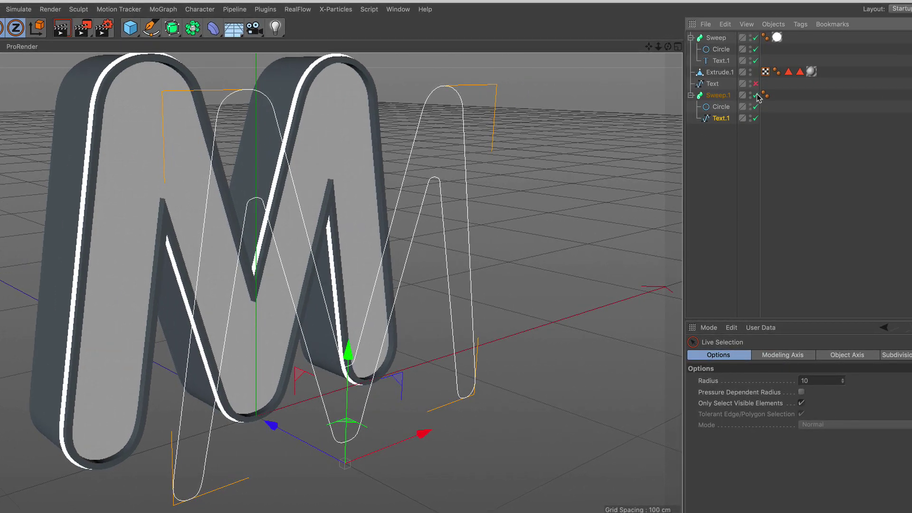
{"action": "left_click", "coordinate": [756, 95]}
{"action": "left_click", "coordinate": [719, 97]}
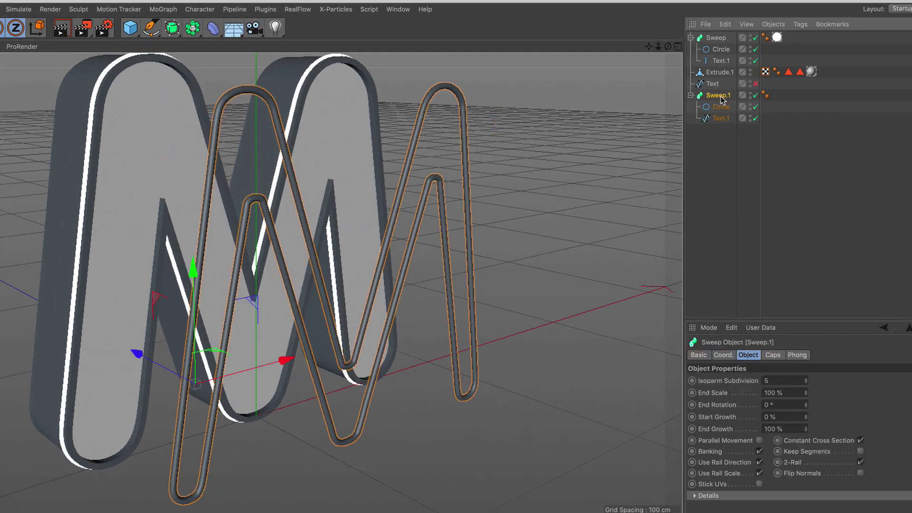
{"action": "left_click_drag", "start_coordinate": [137, 352], "coordinate": [82, 327]}
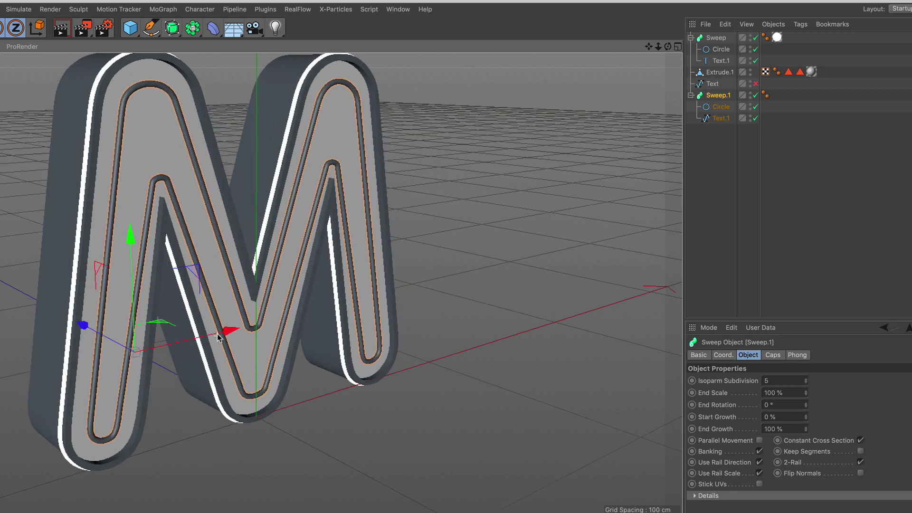
{"action": "mouse_move", "coordinate": [254, 328]}
{"action": "left_mouse_down", "text": "alt"}
{"action": "mouse_move", "coordinate": [82, 326]}
{"action": "mouse_move", "coordinate": [201, 319]}
{"action": "left_mouse_up", "text": "alt"}
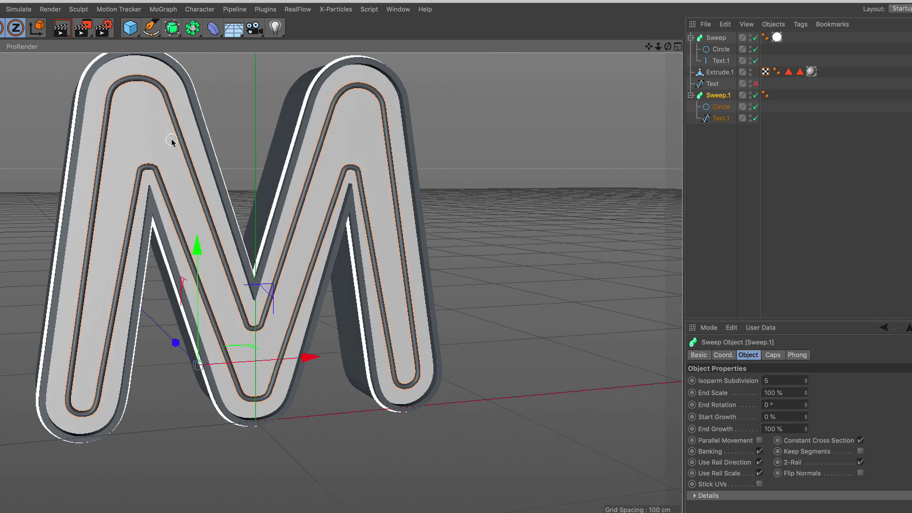
{"action": "left_click", "coordinate": [130, 29]}
Step: Add a Cylinder, then thin it and shorten it to sit under the inner tube
{"action": "left_click", "coordinate": [350, 51]}
{"action": "scroll", "coordinate": [218, 310], "scroll_direction": "down", "scroll_amount": 3}
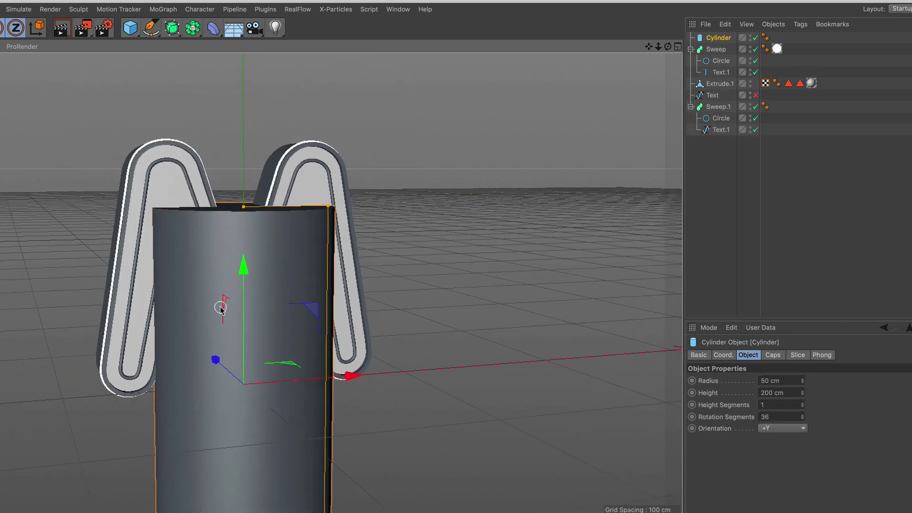
{"action": "mouse_move", "coordinate": [220, 305]}
{"action": "left_mouse_down", "text": "alt"}
{"action": "mouse_move", "coordinate": [224, 346]}
{"action": "mouse_move", "coordinate": [198, 325]}
{"action": "left_mouse_up", "text": "alt"}
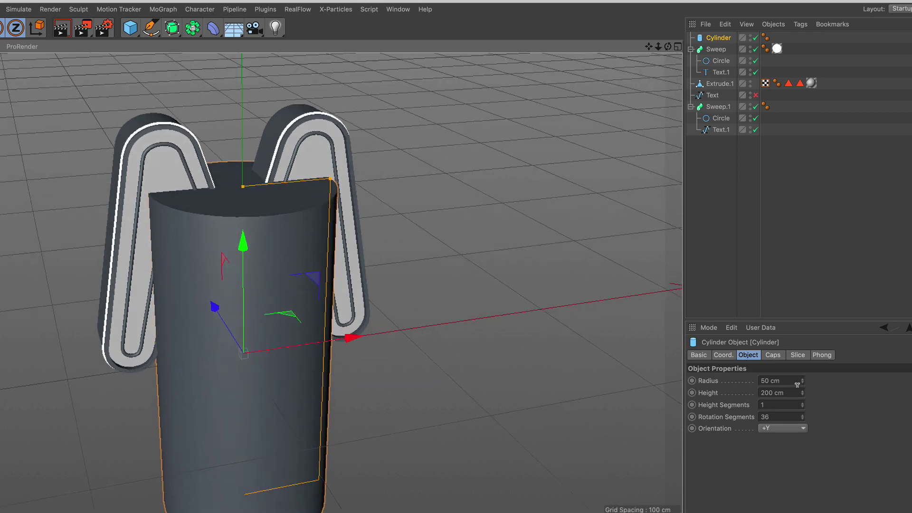
{"action": "left_click_drag", "start_coordinate": [802, 382], "coordinate": [803, 389]}
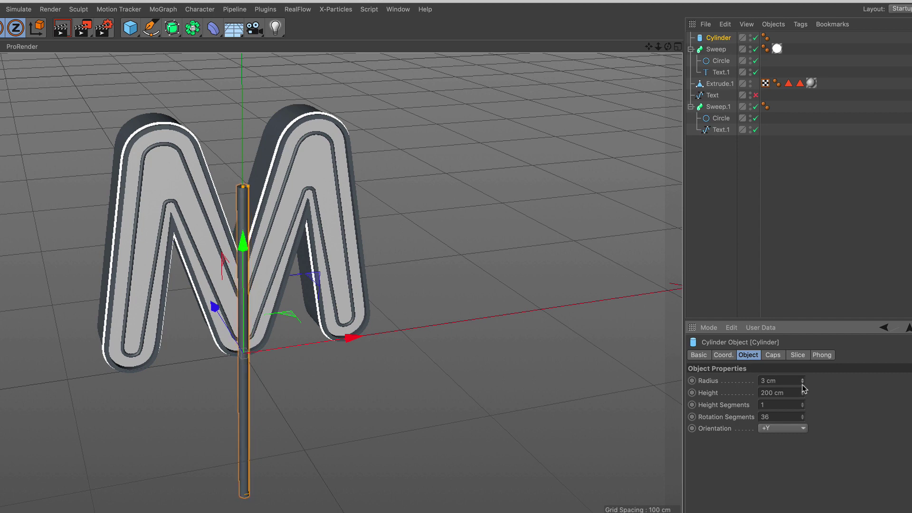
{"action": "left_click_drag", "start_coordinate": [802, 394], "coordinate": [802, 401]}
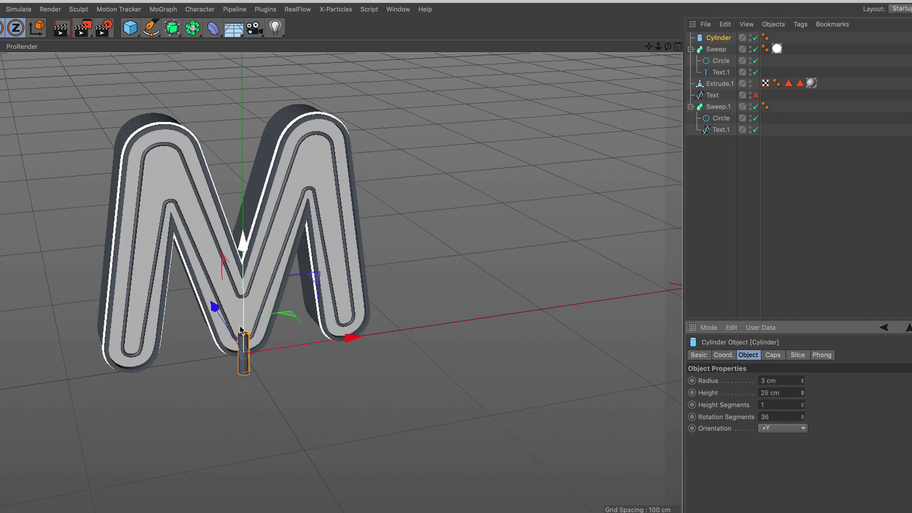
{"action": "scroll", "coordinate": [252, 323], "scroll_direction": "up", "scroll_amount": 3}
{"action": "scroll", "coordinate": [266, 266], "scroll_direction": "up", "scroll_amount": 3}
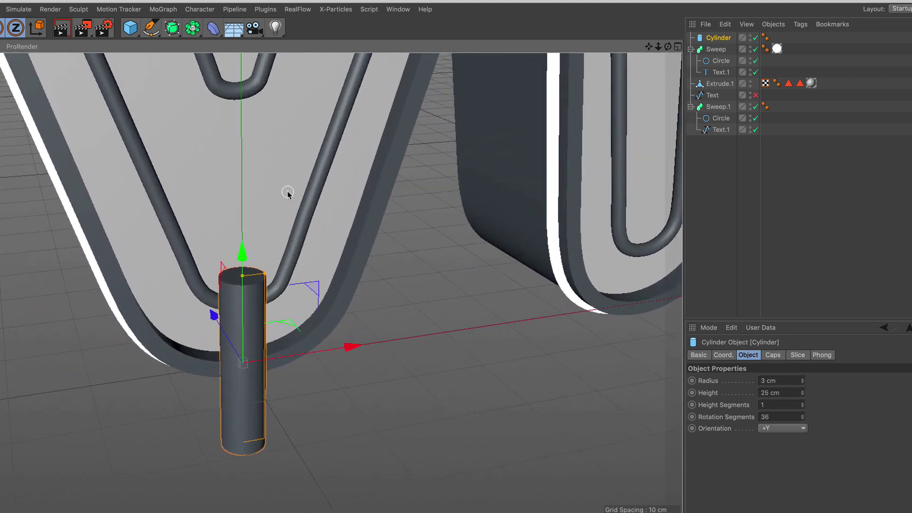
{"action": "scroll", "coordinate": [233, 341], "scroll_direction": "up", "scroll_amount": 2}
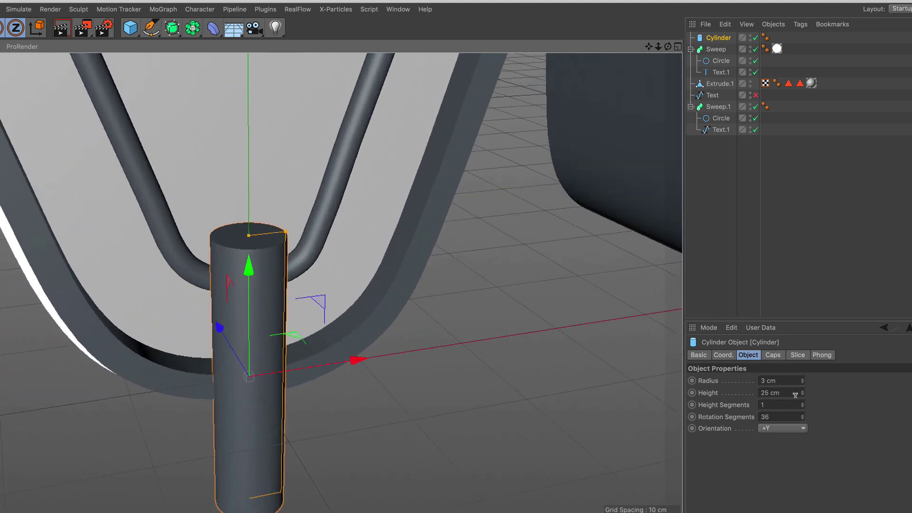
{"action": "left_click_drag", "start_coordinate": [802, 394], "coordinate": [802, 401]}
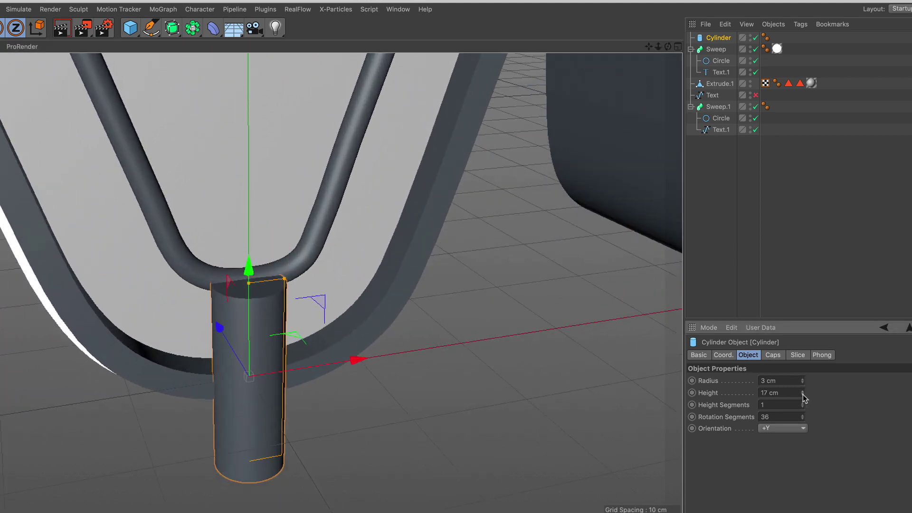
{"action": "left_click", "coordinate": [803, 382]}
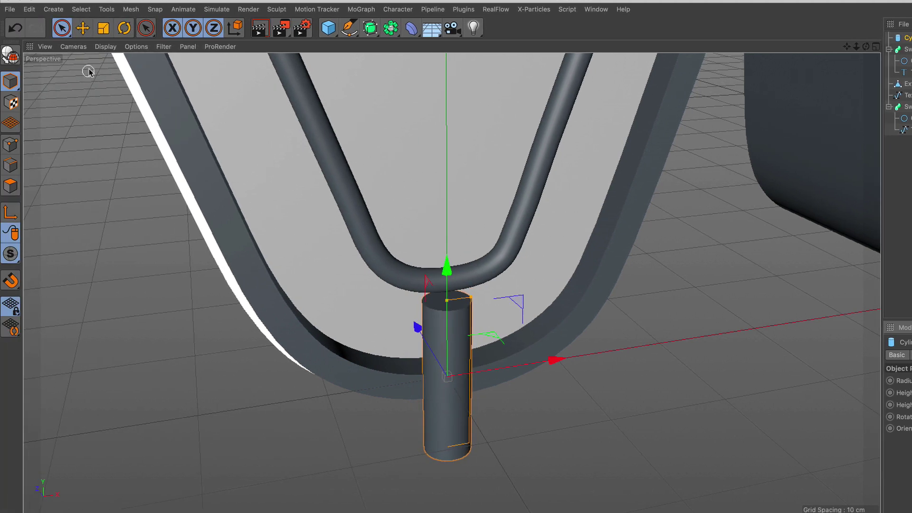
Step: Show Gouraud Shading (Lines) and give the cylinder 10 height segments and a 2 cm radius
{"action": "left_click", "coordinate": [105, 47]}
{"action": "left_click", "coordinate": [127, 76]}
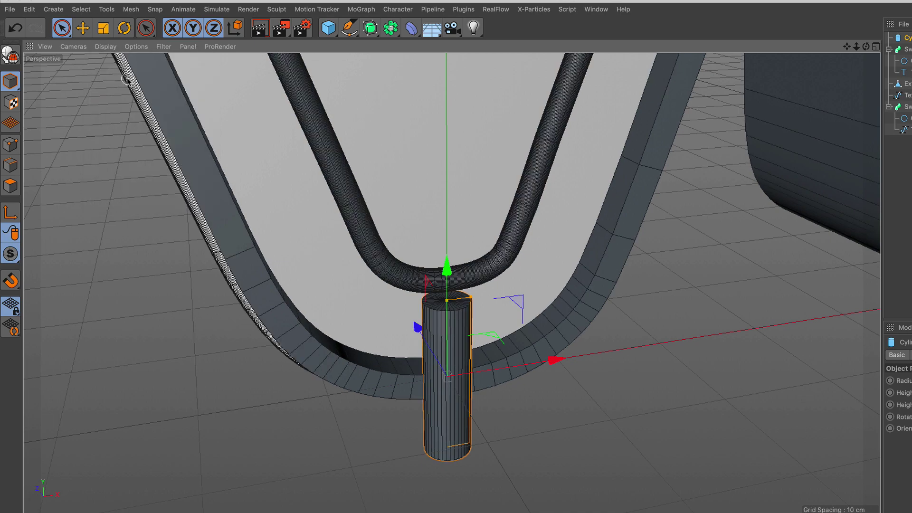
{"action": "scroll", "coordinate": [443, 351], "scroll_direction": "up", "scroll_amount": 2}
{"action": "scroll", "coordinate": [443, 346], "scroll_direction": "up", "scroll_amount": 3}
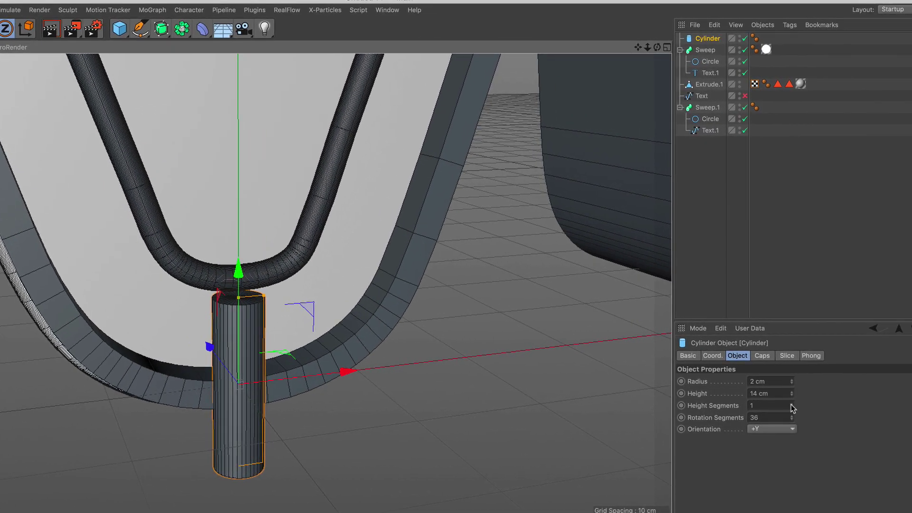
{"action": "left_click_drag", "start_coordinate": [790, 403], "coordinate": [792, 396]}
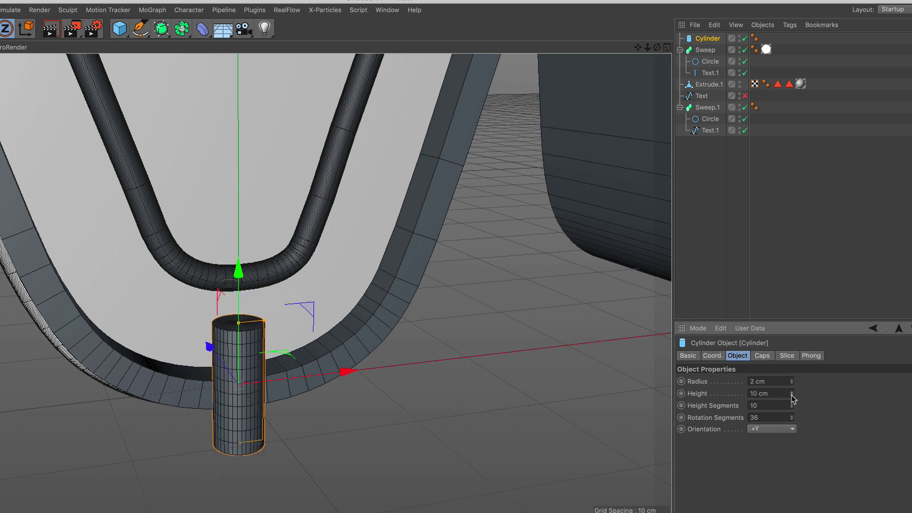
{"action": "left_click", "coordinate": [792, 383]}
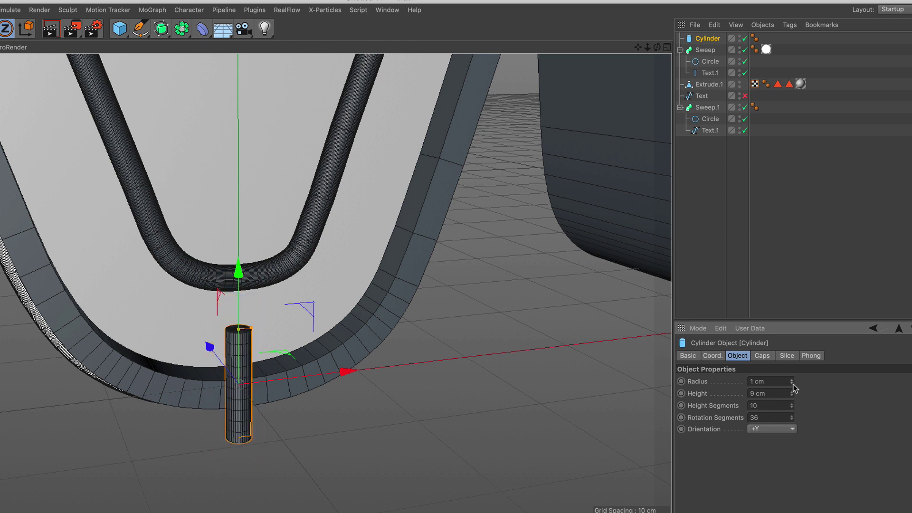
{"action": "left_click", "coordinate": [791, 379]}
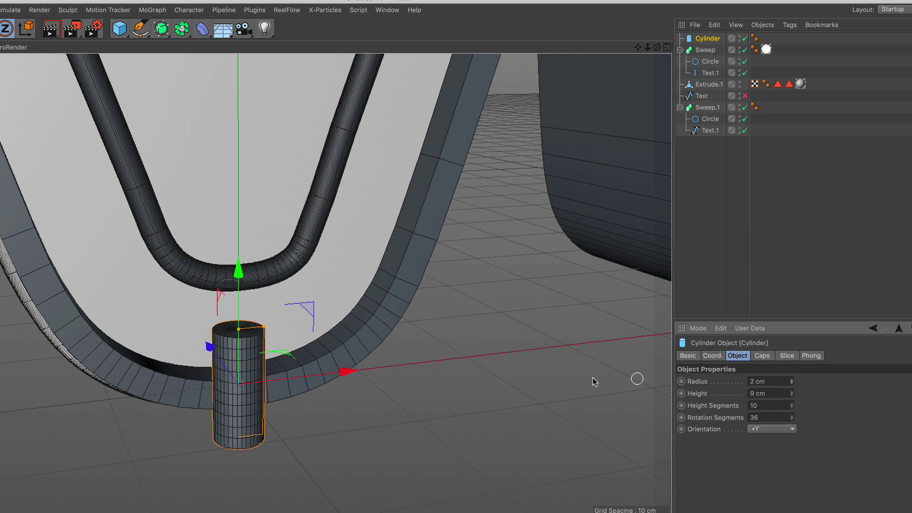
Step: Set Sweep.1's Circle profile radius to 0.5 cm
{"action": "scroll", "coordinate": [209, 329], "scroll_direction": "down", "scroll_amount": 4}
{"action": "scroll", "coordinate": [218, 334], "scroll_direction": "down", "scroll_amount": 1}
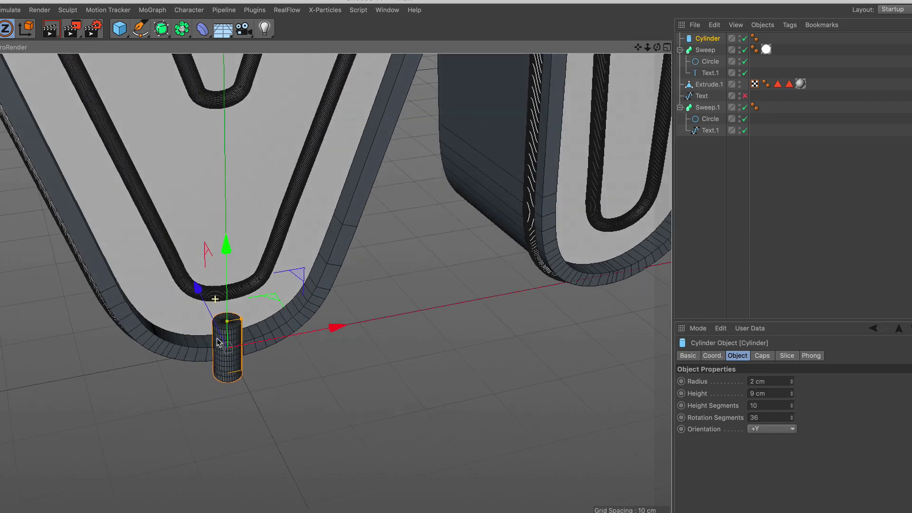
{"action": "scroll", "coordinate": [228, 340], "scroll_direction": "down", "scroll_amount": 1}
{"action": "scroll", "coordinate": [237, 344], "scroll_direction": "down", "scroll_amount": 1}
{"action": "scroll", "coordinate": [247, 350], "scroll_direction": "down", "scroll_amount": 1}
{"action": "scroll", "coordinate": [248, 347], "scroll_direction": "up", "scroll_amount": 2}
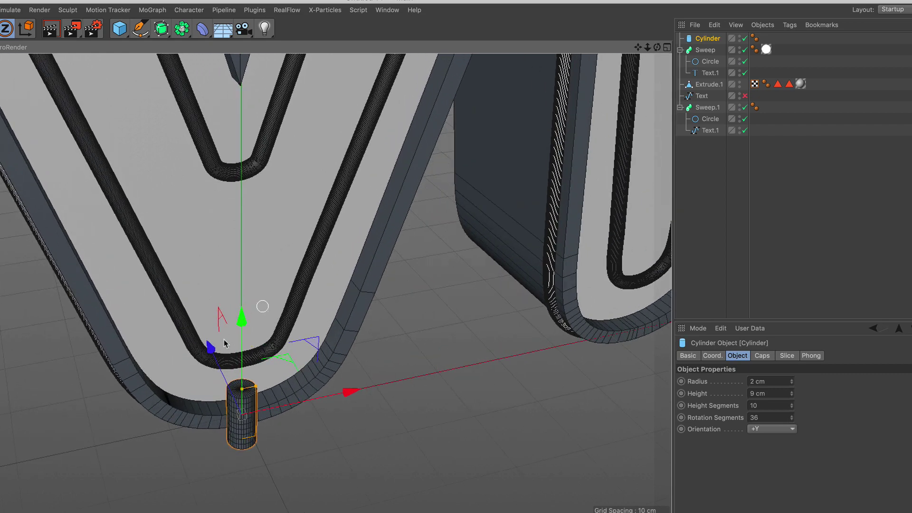
{"action": "left_click", "coordinate": [261, 318]}
{"action": "scroll", "coordinate": [261, 313], "scroll_direction": "up", "scroll_amount": 2}
{"action": "scroll", "coordinate": [260, 299], "scroll_direction": "up", "scroll_amount": 1}
{"action": "scroll", "coordinate": [261, 298], "scroll_direction": "up", "scroll_amount": 1}
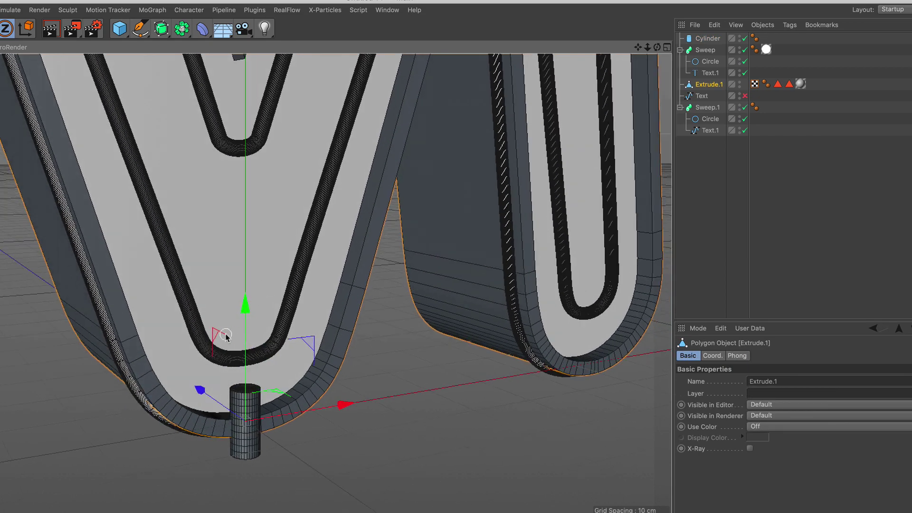
{"action": "scroll", "coordinate": [225, 333], "scroll_direction": "up", "scroll_amount": 2}
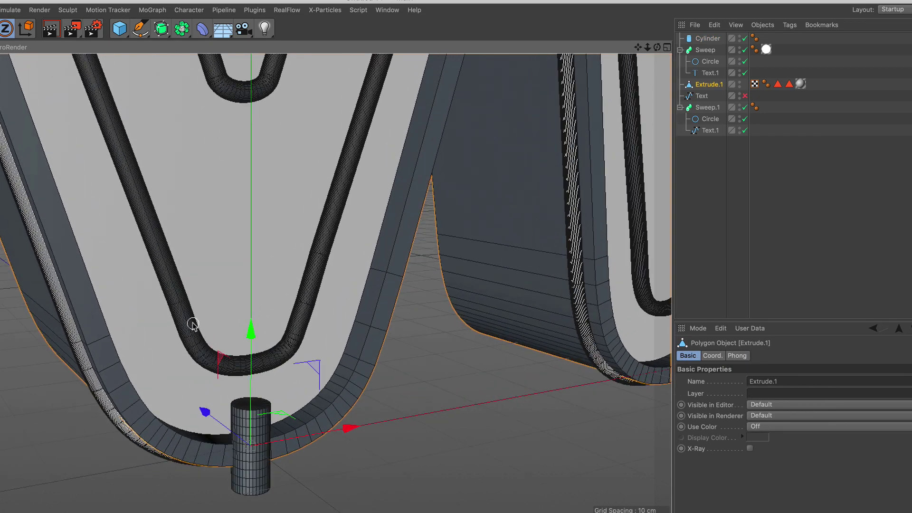
{"action": "left_click", "coordinate": [707, 107]}
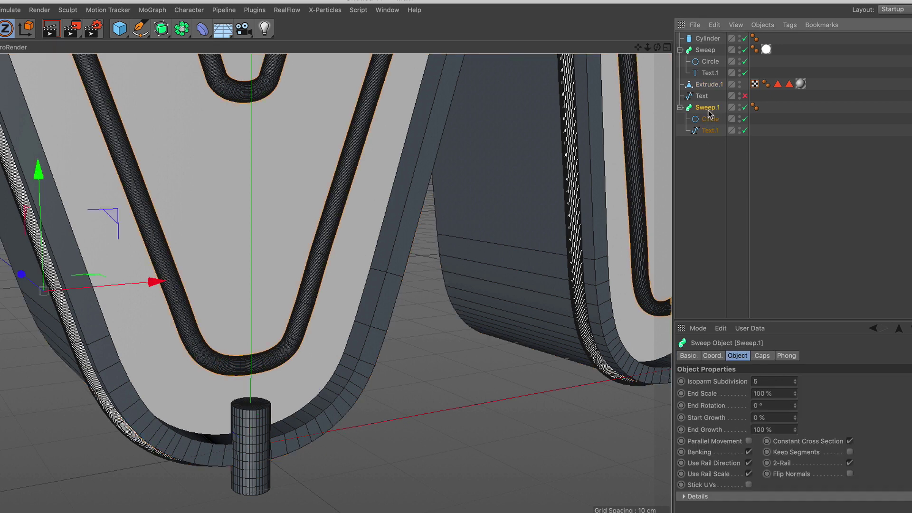
{"action": "left_click", "coordinate": [710, 119]}
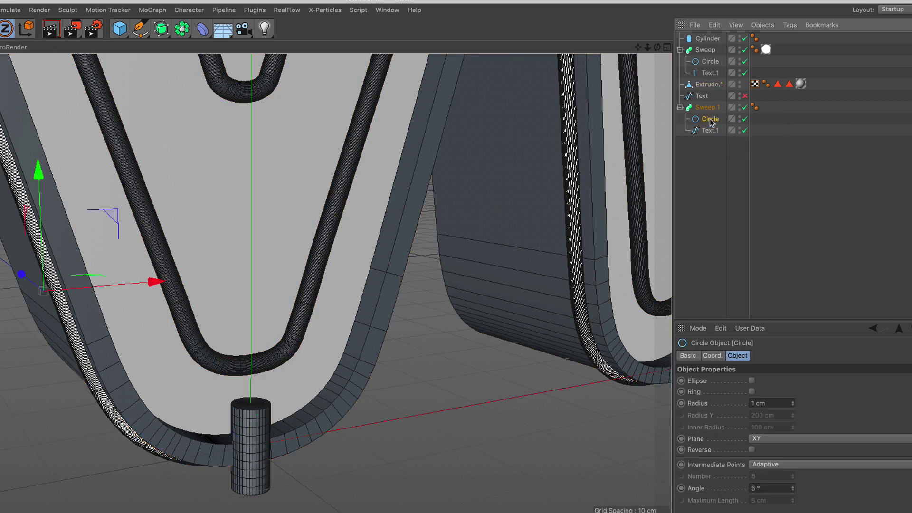
{"action": "double_click", "coordinate": [758, 403]}
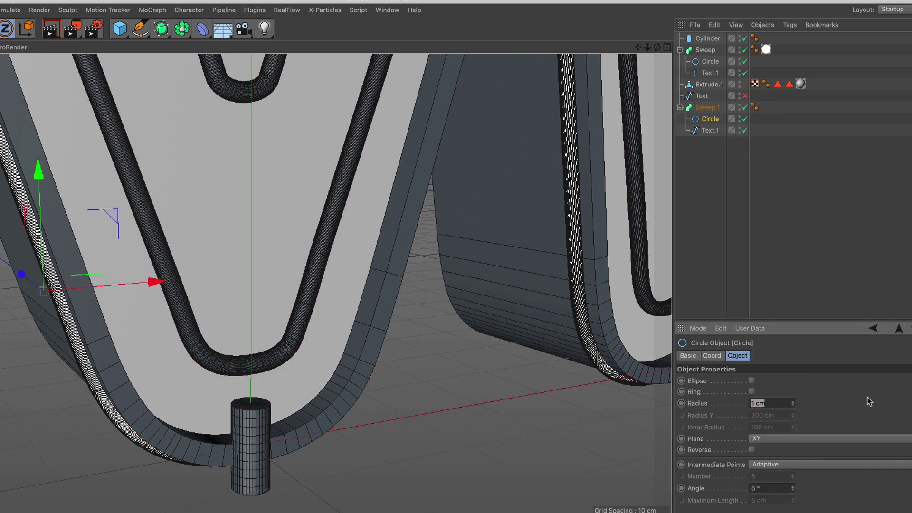
{"action": "type", "text": ".5"}
{"action": "key", "text": "Return"}
Step: Switch back to plain Gouraud Shading, view the letter from above, and reselect the Cylinder
{"action": "scroll", "coordinate": [340, 271], "scroll_direction": "down", "scroll_amount": 2}
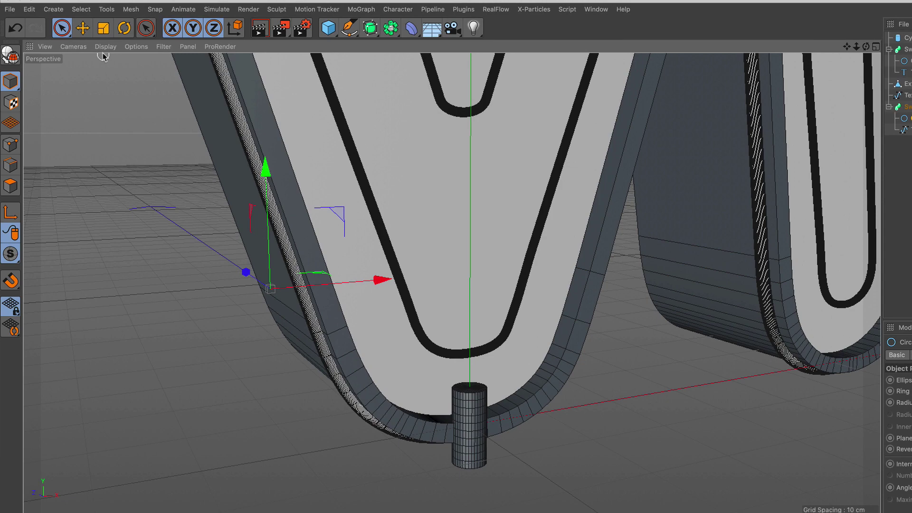
{"action": "left_click", "coordinate": [106, 47]}
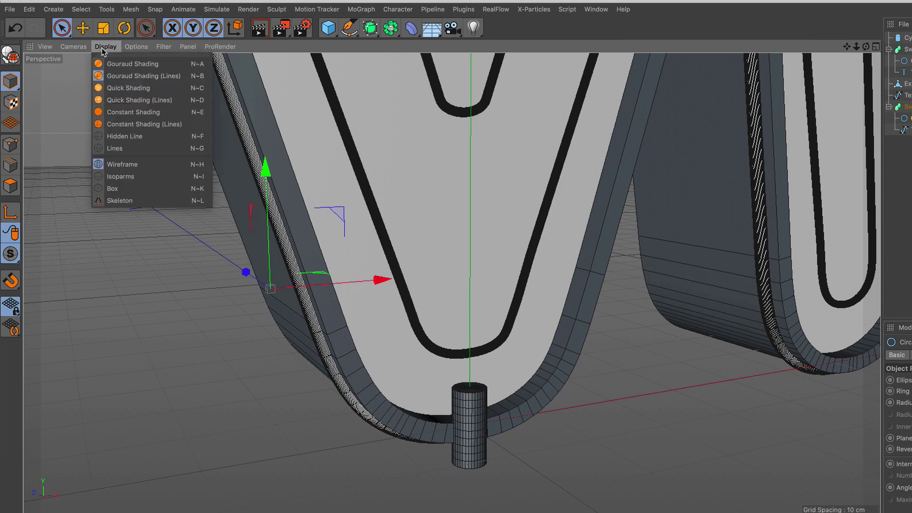
{"action": "left_click", "coordinate": [142, 59]}
{"action": "mouse_move", "coordinate": [456, 223]}
{"action": "left_mouse_down", "text": "alt"}
{"action": "mouse_move", "coordinate": [460, 214]}
{"action": "mouse_move", "coordinate": [451, 247]}
{"action": "mouse_move", "coordinate": [462, 202]}
{"action": "mouse_move", "coordinate": [480, 289]}
{"action": "mouse_move", "coordinate": [462, 319]}
{"action": "mouse_move", "coordinate": [480, 289]}
{"action": "mouse_move", "coordinate": [474, 264]}
{"action": "mouse_move", "coordinate": [474, 326]}
{"action": "left_mouse_up", "text": "alt"}
{"action": "scroll", "coordinate": [462, 202], "scroll_direction": "down", "scroll_amount": 5}
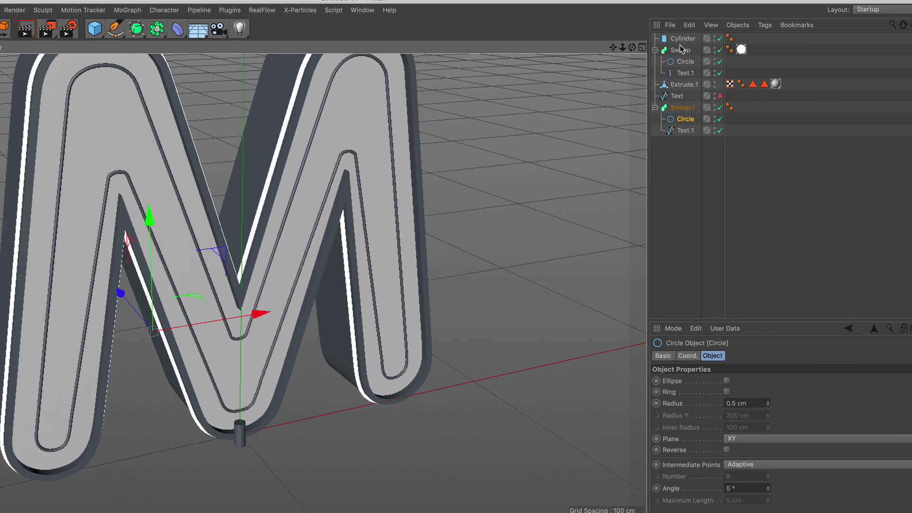
{"action": "left_click", "coordinate": [682, 40]}
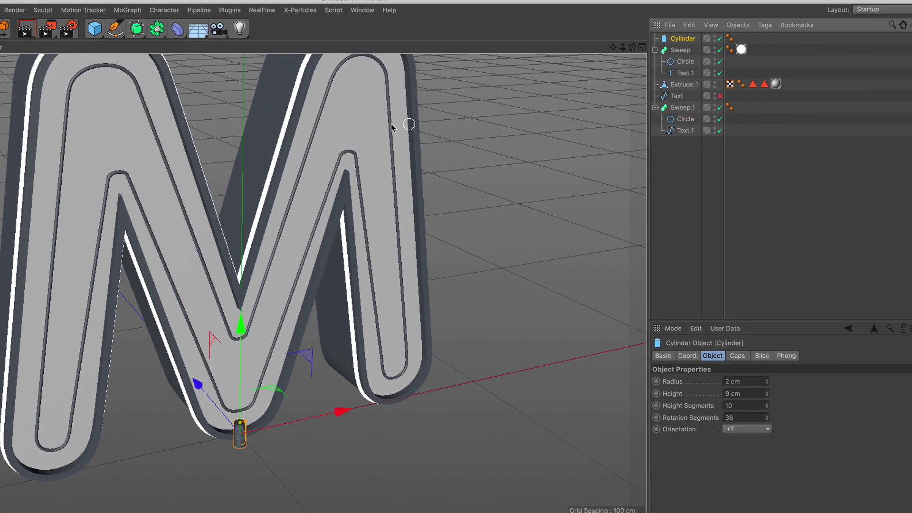
Step: Put the Cylinder under a new Cloner set to Object mode, distributing clones along Text.1
{"action": "left_click", "coordinate": [131, 13]}
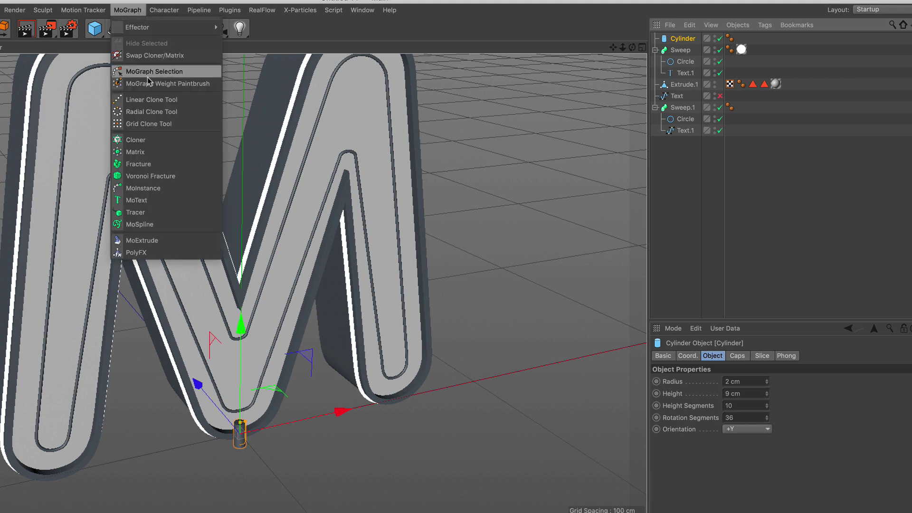
{"action": "left_click", "coordinate": [155, 142]}
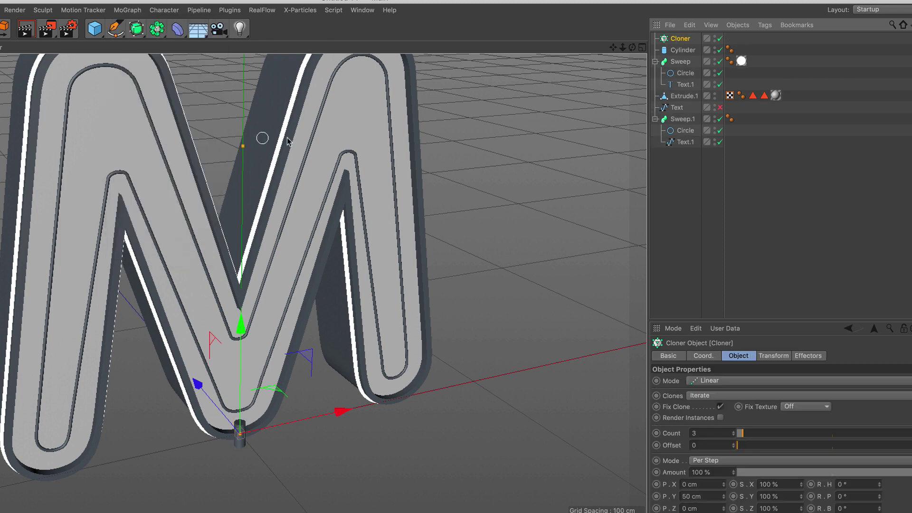
{"action": "left_click_drag", "start_coordinate": [675, 55], "coordinate": [681, 43]}
{"action": "left_click", "coordinate": [681, 40]}
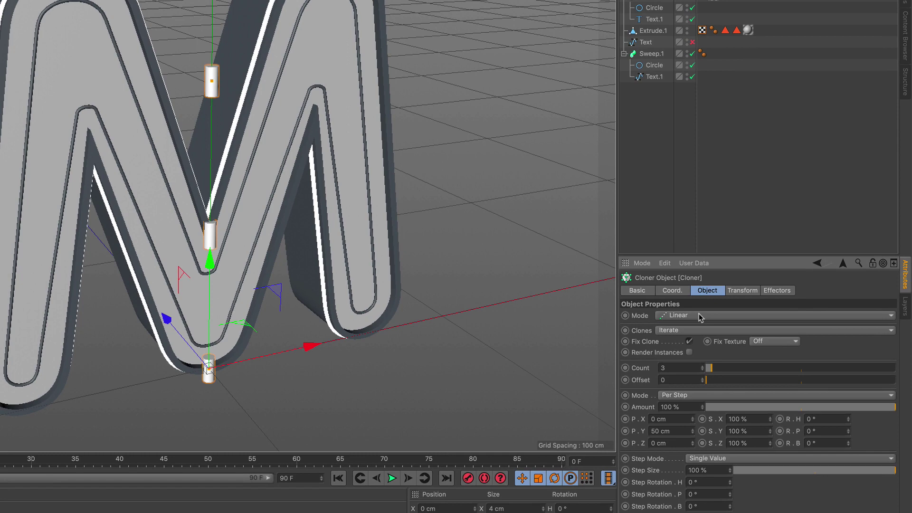
{"action": "left_click", "coordinate": [730, 379]}
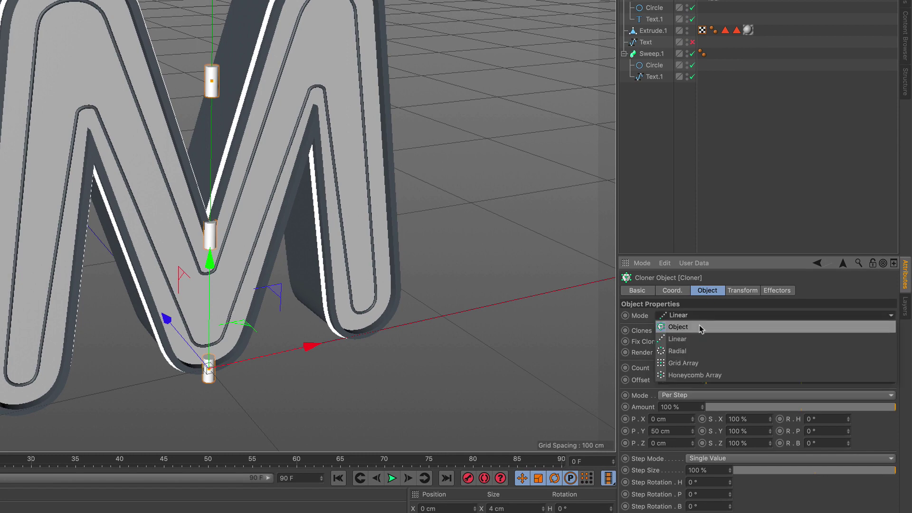
{"action": "left_click", "coordinate": [701, 326]}
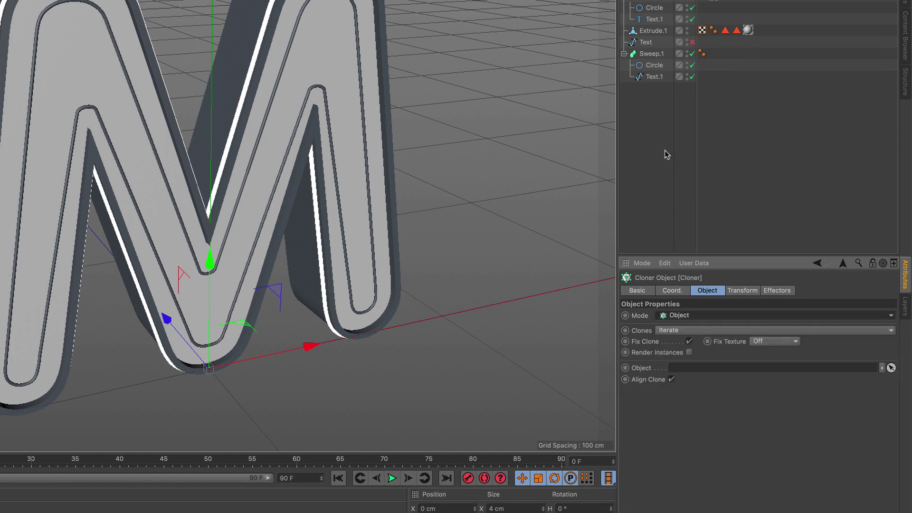
{"action": "left_click_drag", "start_coordinate": [652, 77], "coordinate": [707, 370]}
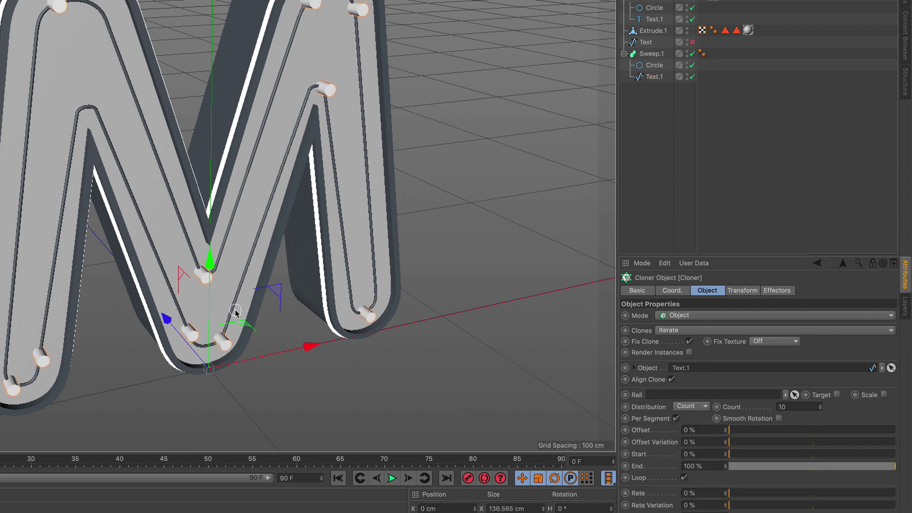
{"action": "scroll", "coordinate": [240, 261], "scroll_direction": "up", "scroll_amount": 3}
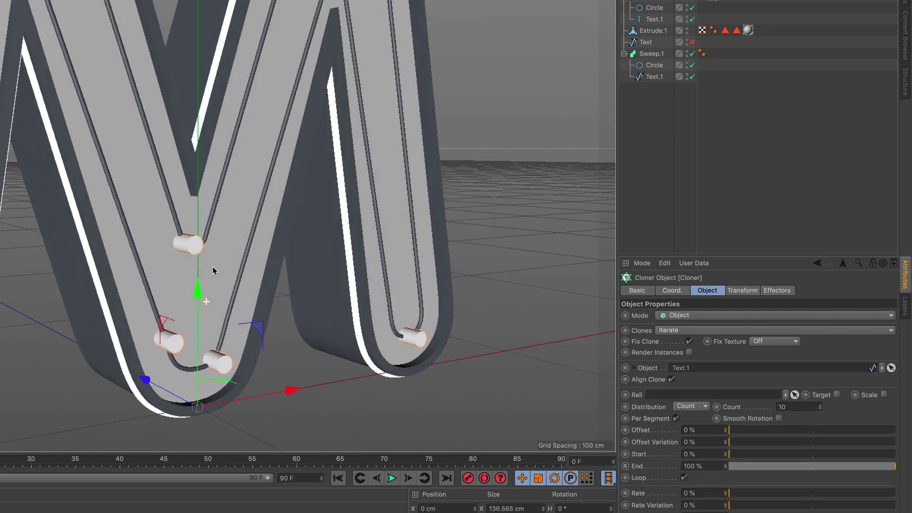
{"action": "mouse_move", "coordinate": [208, 302]}
{"action": "left_mouse_down", "text": "alt"}
{"action": "mouse_move", "coordinate": [164, 263]}
{"action": "mouse_move", "coordinate": [231, 185]}
{"action": "mouse_move", "coordinate": [223, 219]}
{"action": "mouse_move", "coordinate": [229, 239]}
{"action": "mouse_move", "coordinate": [227, 230]}
{"action": "left_mouse_up", "text": "alt"}
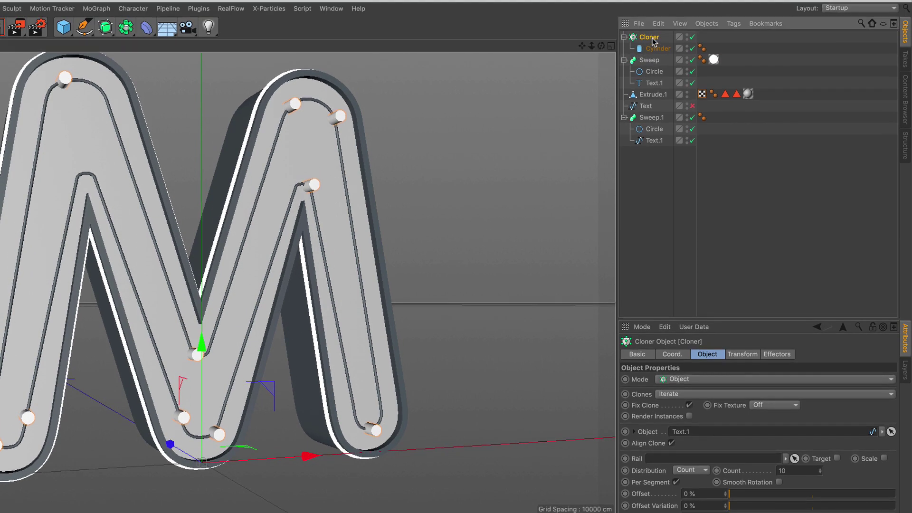
Step: Rotate the clones 90° in R.P and space them in 100 cm steps with a 6% offset
{"action": "left_click", "coordinate": [752, 356]}
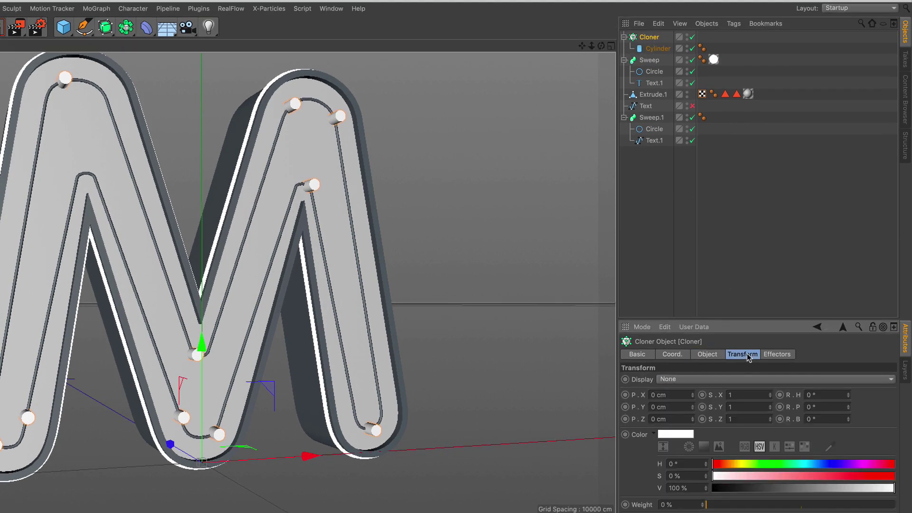
{"action": "left_click", "coordinate": [849, 406]}
{"action": "type", "text": "90"}
{"action": "key", "text": "Return"}
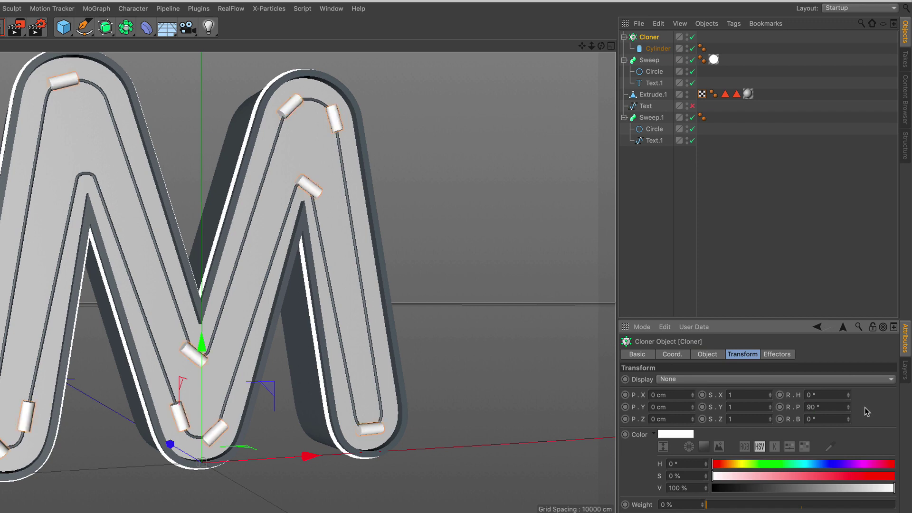
{"action": "left_click", "coordinate": [709, 355]}
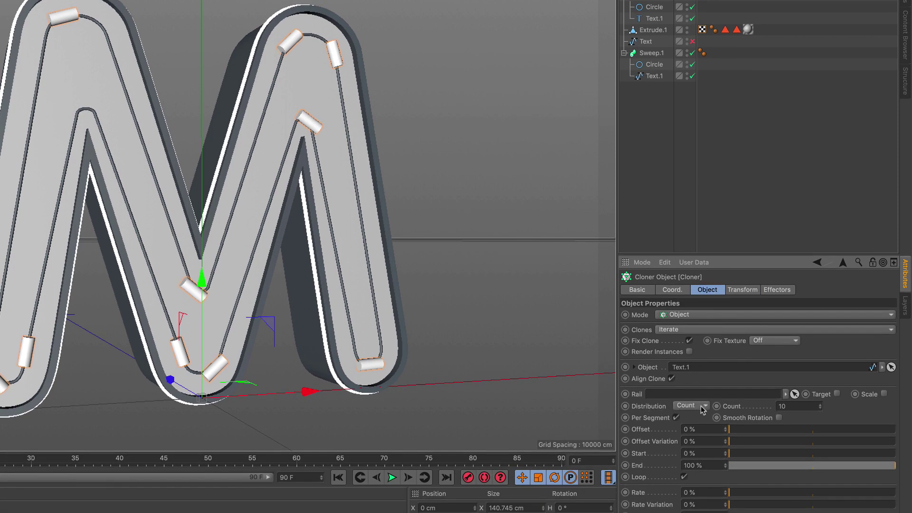
{"action": "left_click", "coordinate": [703, 408]}
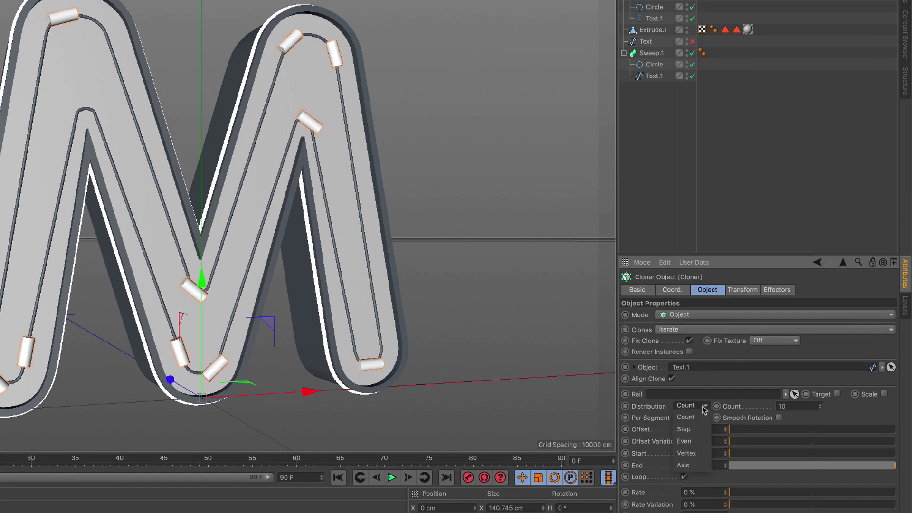
{"action": "left_click", "coordinate": [699, 427]}
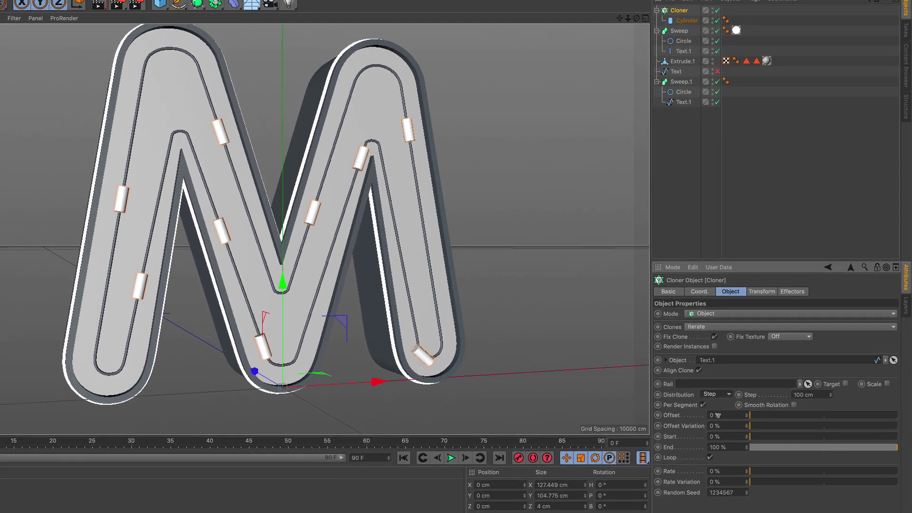
{"action": "left_click_drag", "start_coordinate": [754, 420], "coordinate": [759, 420]}
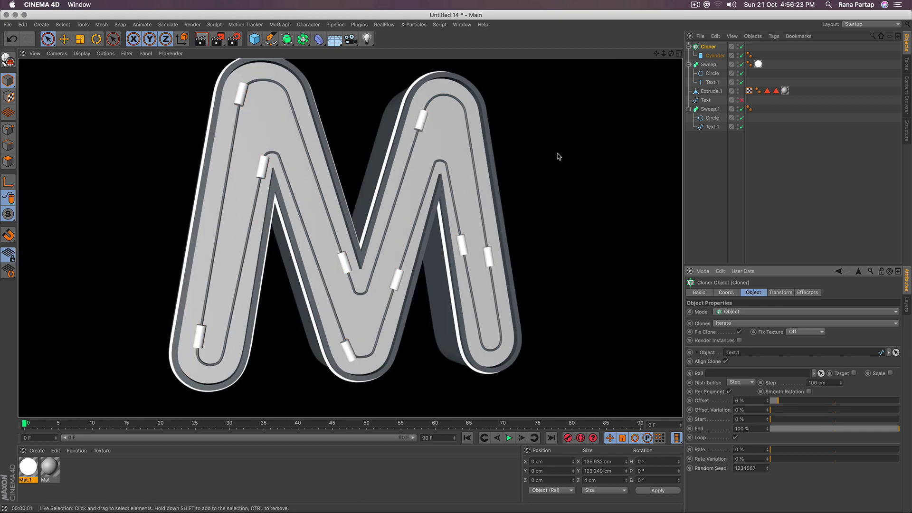
Step: Add a Floor object beneath the neon M and tilt the view down onto it
{"action": "mouse_move", "coordinate": [350, 148]}
{"action": "left_mouse_down", "text": "alt"}
{"action": "mouse_move", "coordinate": [348, 171]}
{"action": "mouse_move", "coordinate": [369, 171]}
{"action": "left_mouse_up", "text": "alt"}
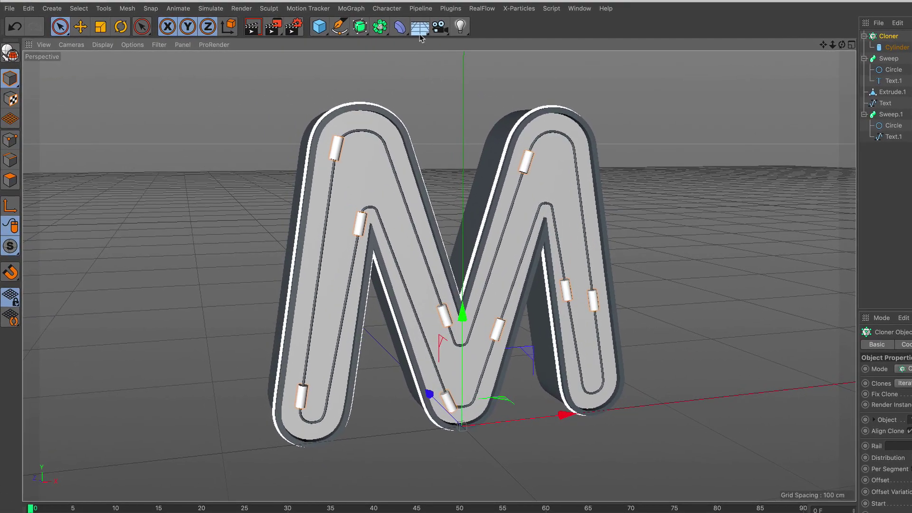
{"action": "left_click", "coordinate": [374, 33]}
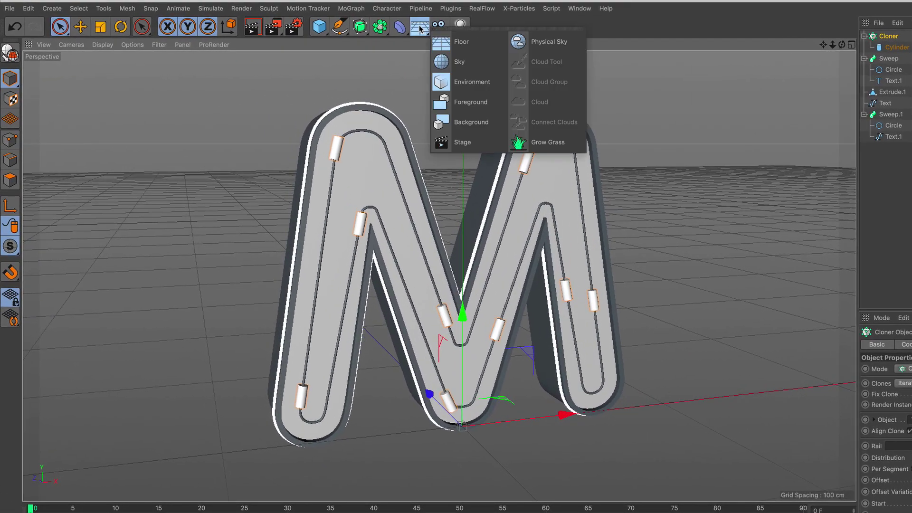
{"action": "left_click", "coordinate": [477, 46]}
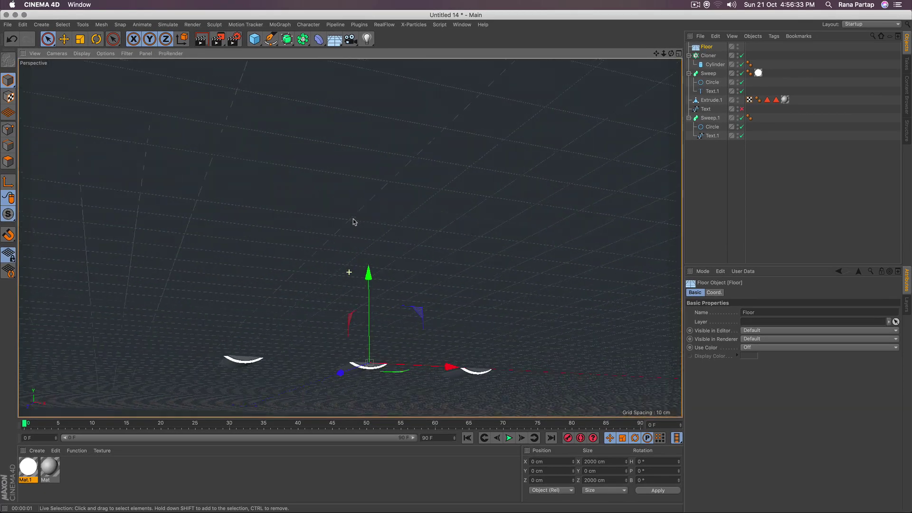
{"action": "mouse_move", "coordinate": [352, 220]}
{"action": "left_mouse_down", "text": "alt"}
{"action": "mouse_move", "coordinate": [347, 261]}
{"action": "mouse_move", "coordinate": [368, 274]}
{"action": "left_mouse_up", "text": "alt"}
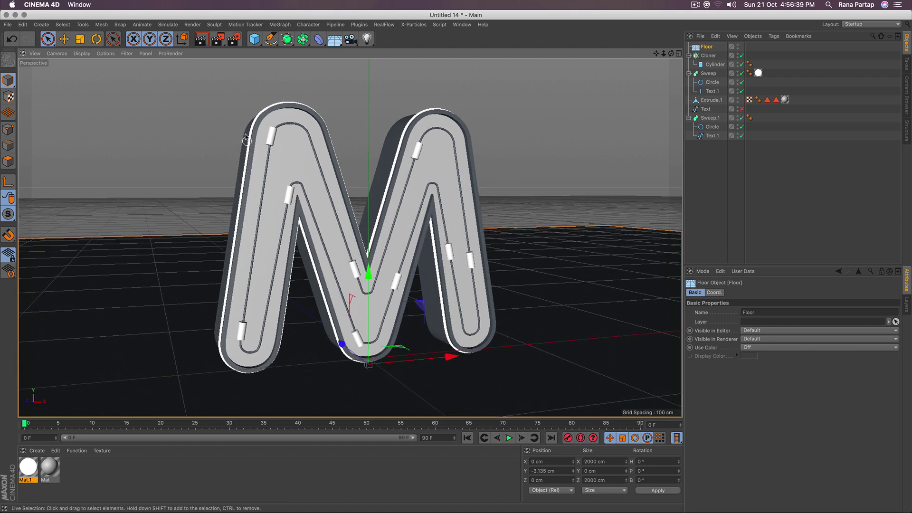
Step: Add an Ambient Occlusion effect to the render settings with contrast 40 %
{"action": "left_click", "coordinate": [234, 39]}
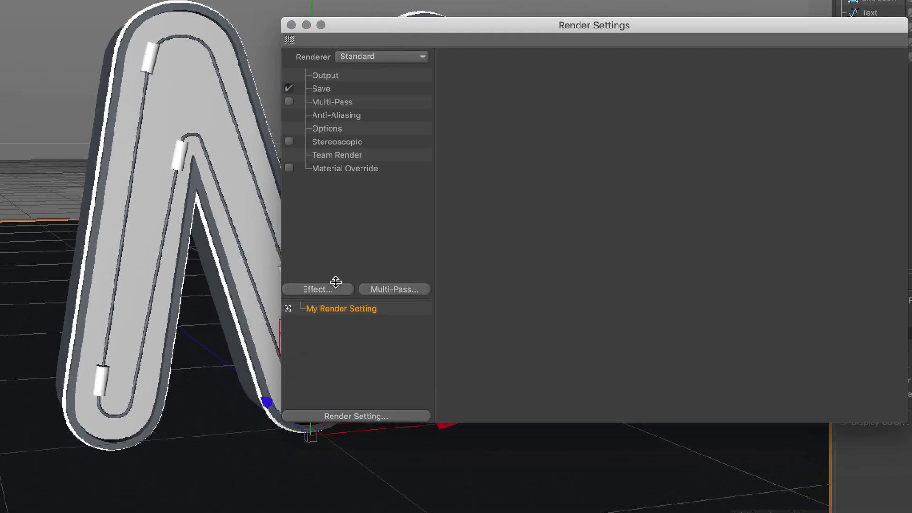
{"action": "left_click", "coordinate": [334, 285]}
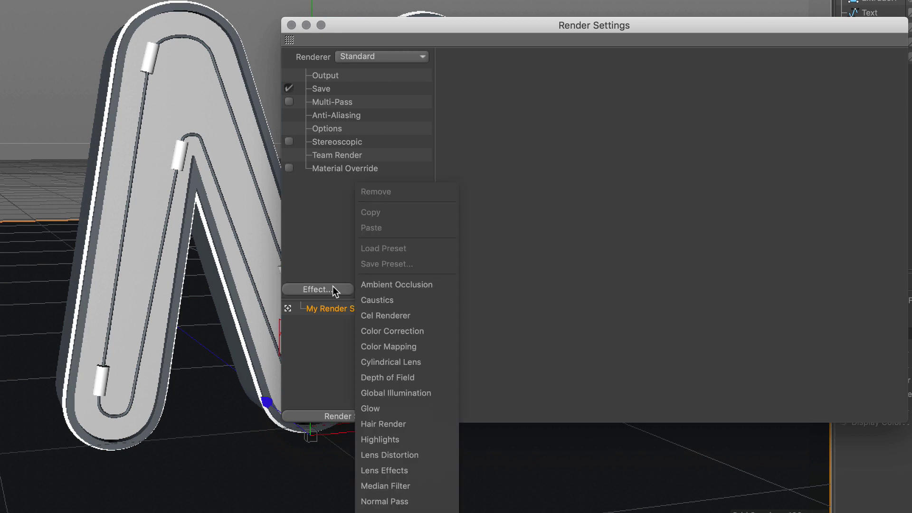
{"action": "left_click", "coordinate": [423, 289]}
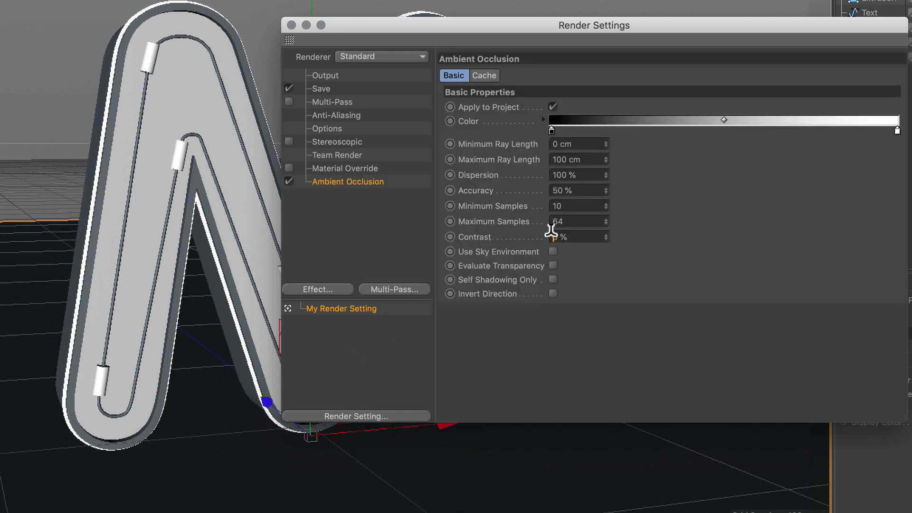
{"action": "type", "text": "40"}
{"action": "key", "text": "Return"}
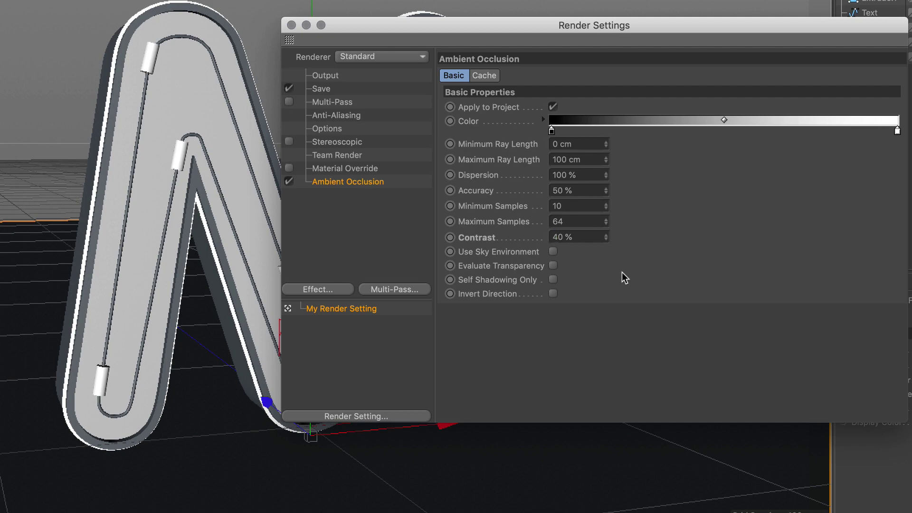
{"action": "left_click", "coordinate": [291, 25]}
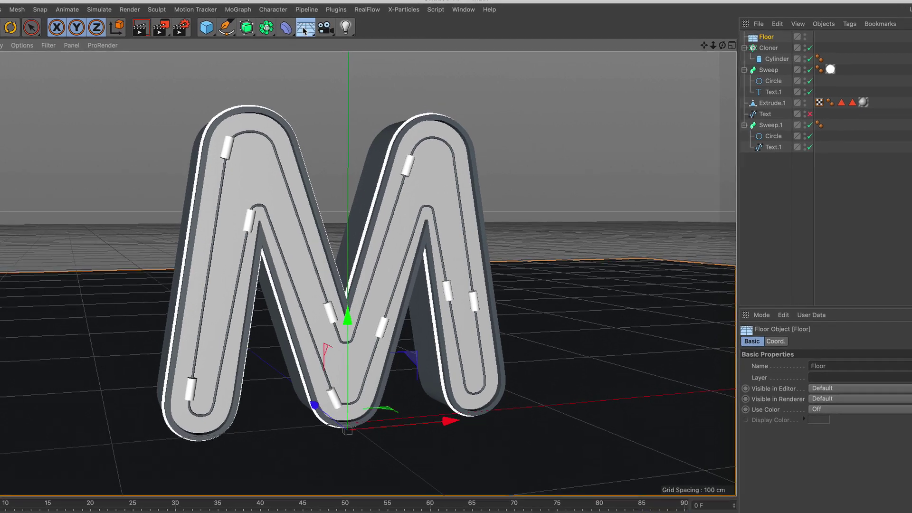
Step: Add a Sky object to the scene and create a new material, Mat.2
{"action": "left_click", "coordinate": [334, 40]}
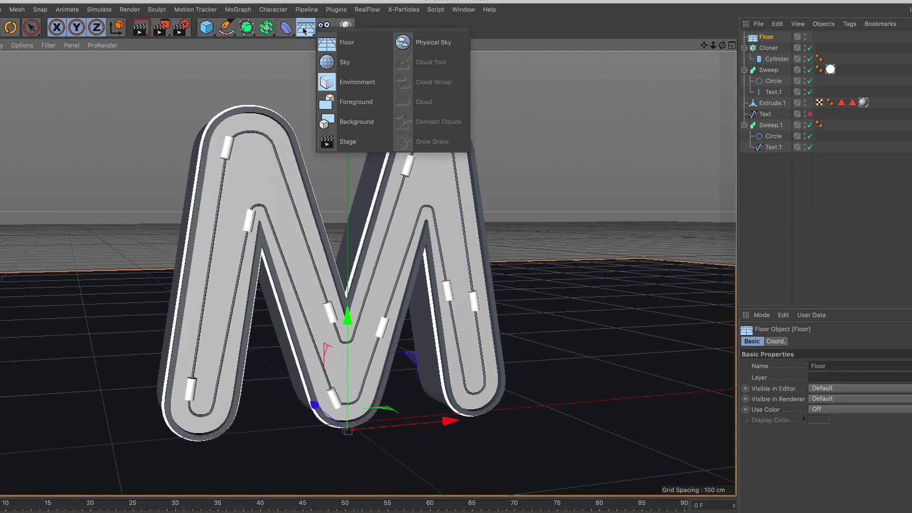
{"action": "left_click", "coordinate": [362, 65]}
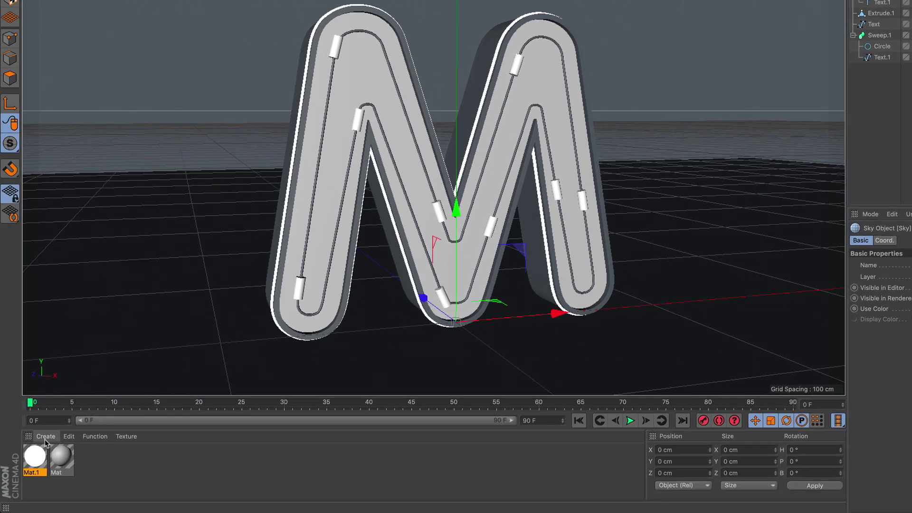
{"action": "left_click", "coordinate": [45, 436]}
{"action": "left_click", "coordinate": [90, 339]}
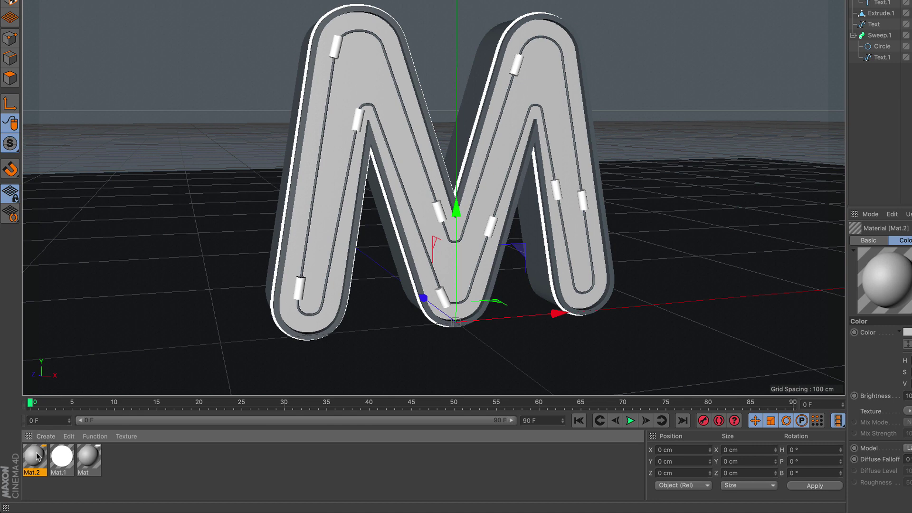
{"action": "double_click", "coordinate": [37, 457]}
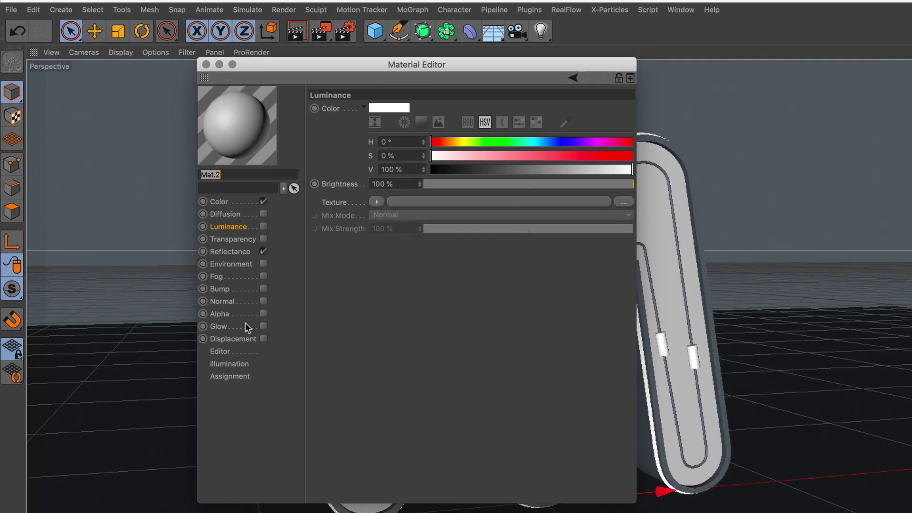
Step: Load a Gradient shader into Mat.2's Color channel with a light grey left knot
{"action": "left_click", "coordinate": [219, 202]}
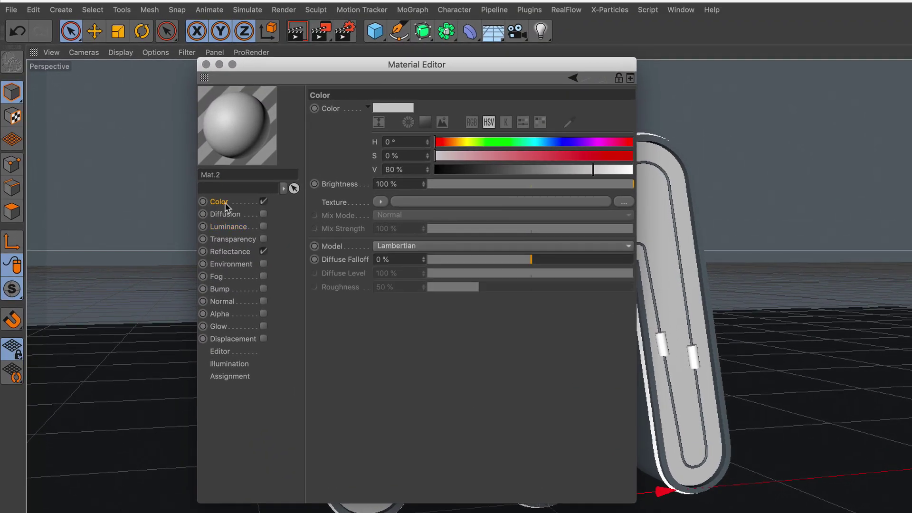
{"action": "left_click", "coordinate": [380, 203]}
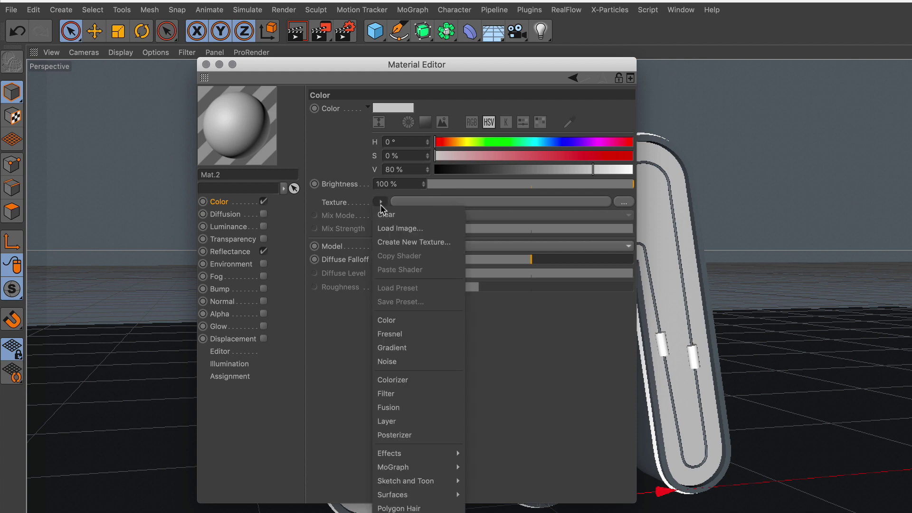
{"action": "left_click", "coordinate": [421, 349]}
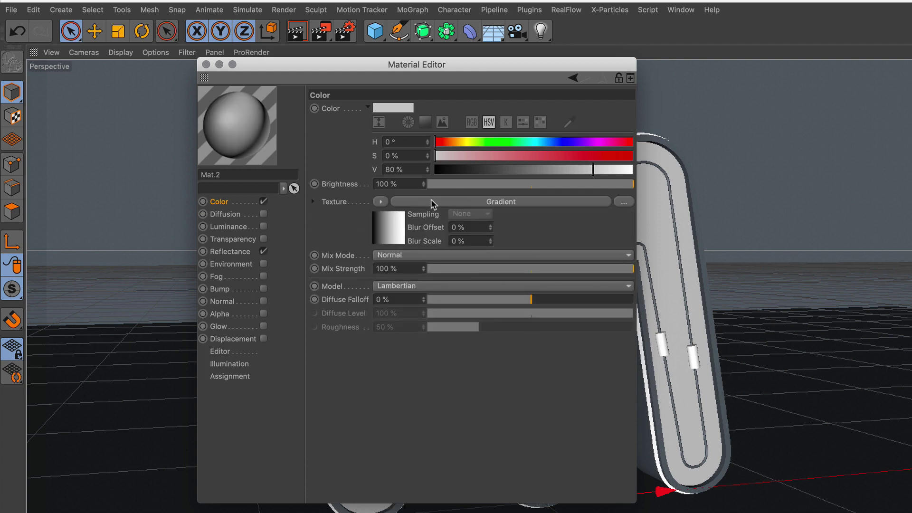
{"action": "left_click", "coordinate": [431, 201]}
{"action": "double_click", "coordinate": [368, 213]}
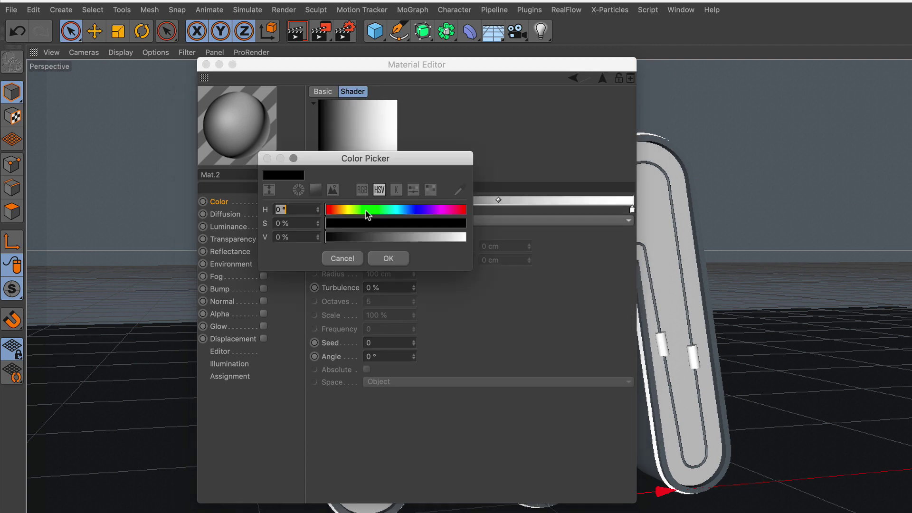
{"action": "left_click", "coordinate": [450, 237]}
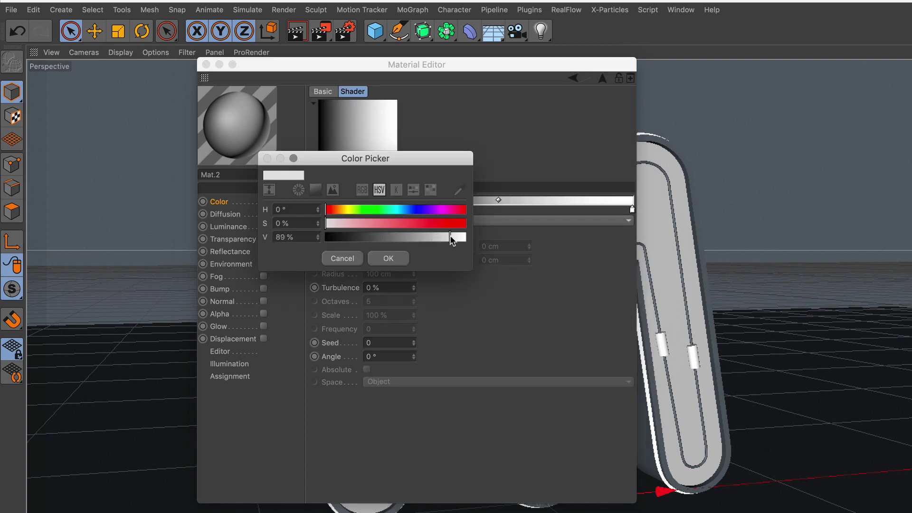
{"action": "left_click", "coordinate": [398, 260]}
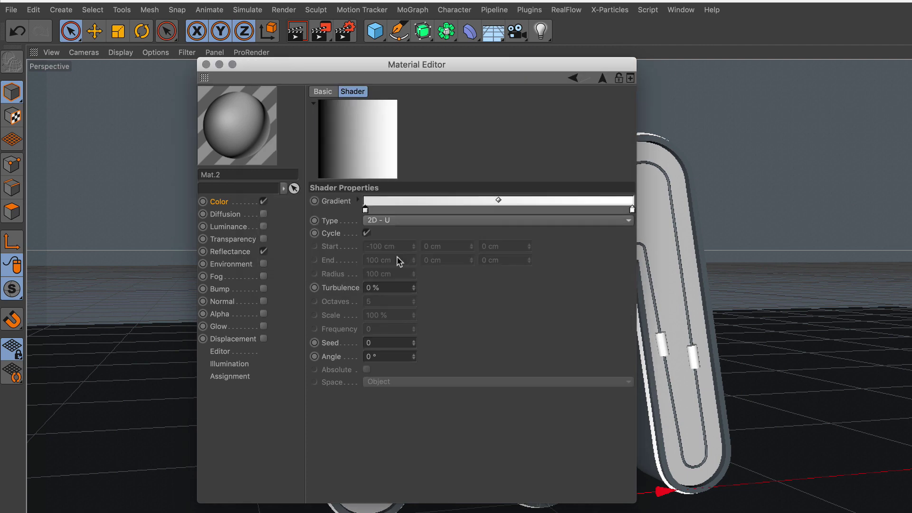
Step: Make the gradient's right knot dark grey and its type 2D - Circular
{"action": "double_click", "coordinate": [632, 210]}
{"action": "left_click", "coordinate": [642, 234]}
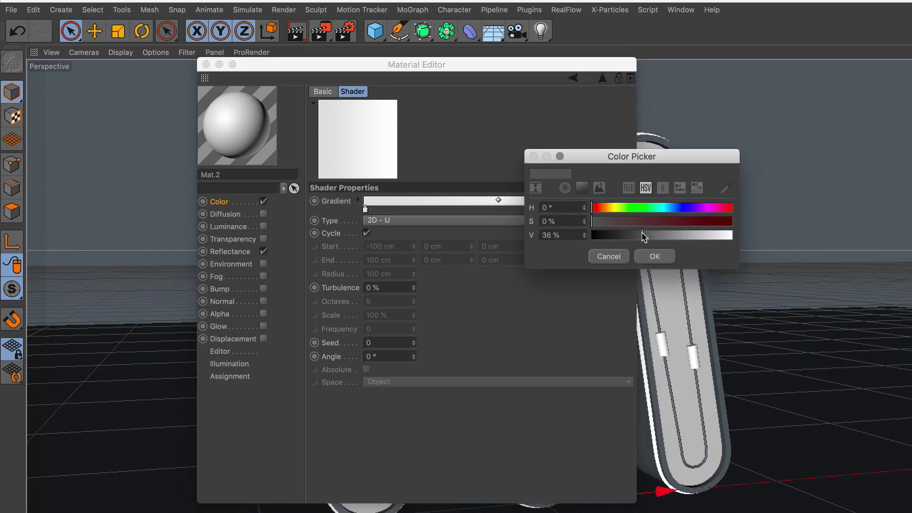
{"action": "left_click", "coordinate": [651, 257]}
{"action": "left_click", "coordinate": [410, 221]}
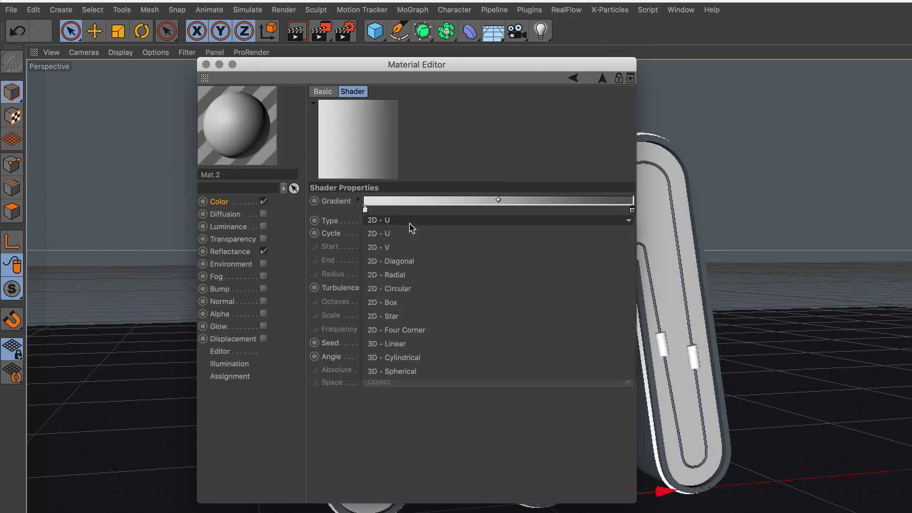
{"action": "left_click", "coordinate": [416, 287]}
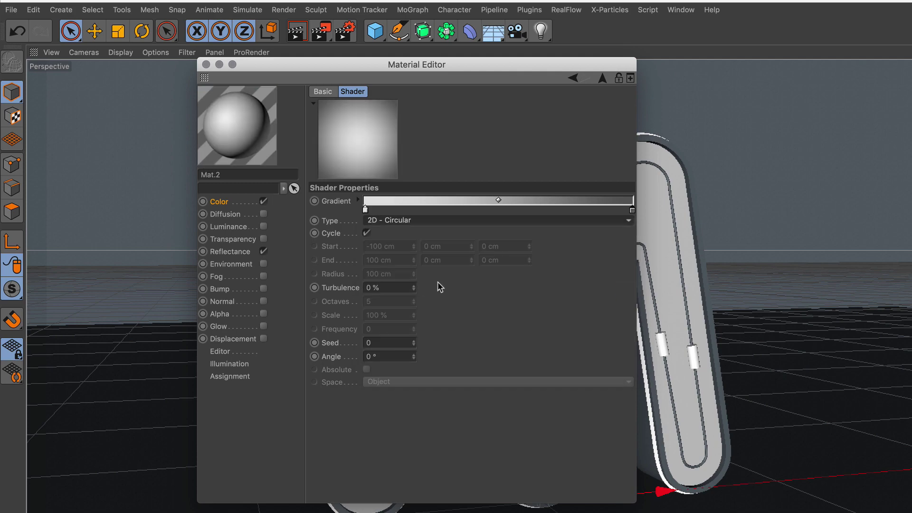
{"action": "left_click", "coordinate": [207, 66]}
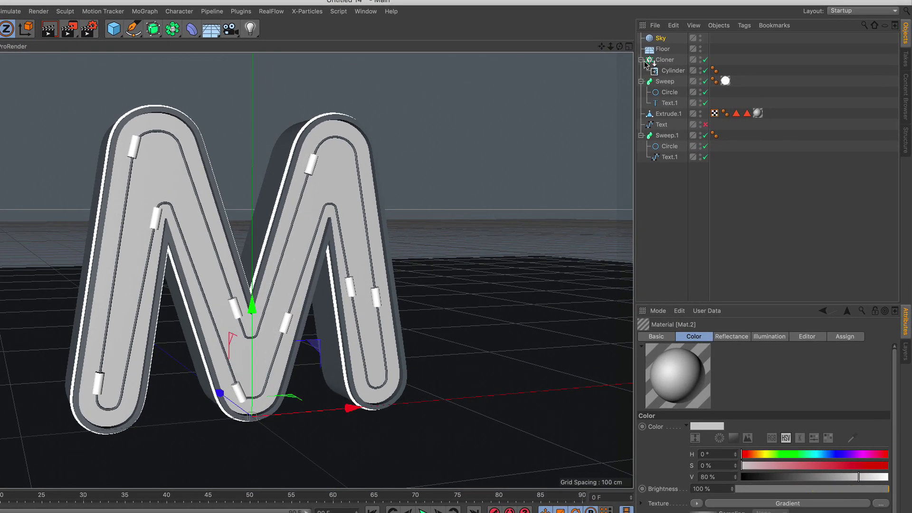
Step: Apply Mat.2 to the Sky and add a Compositing tag to the Floor
{"action": "left_click_drag", "start_coordinate": [28, 471], "coordinate": [715, 48]}
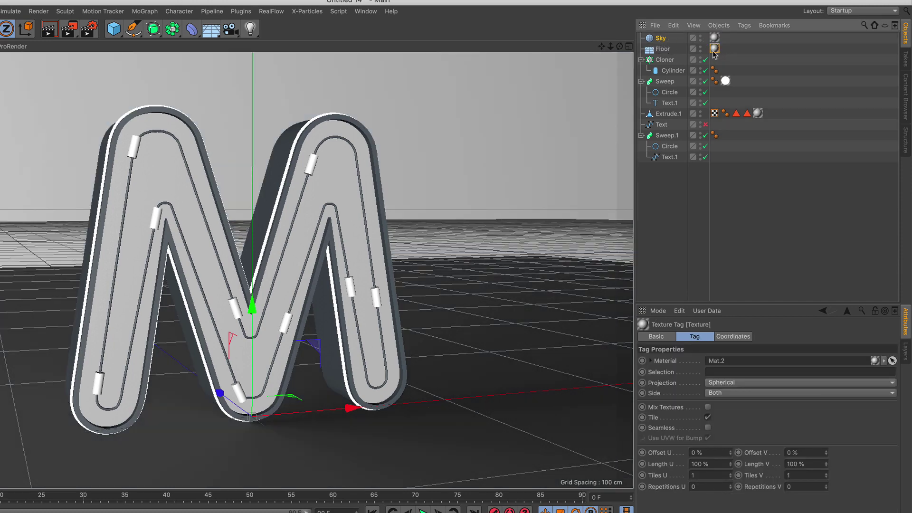
{"action": "left_click", "coordinate": [665, 51]}
{"action": "left_click", "coordinate": [744, 26]}
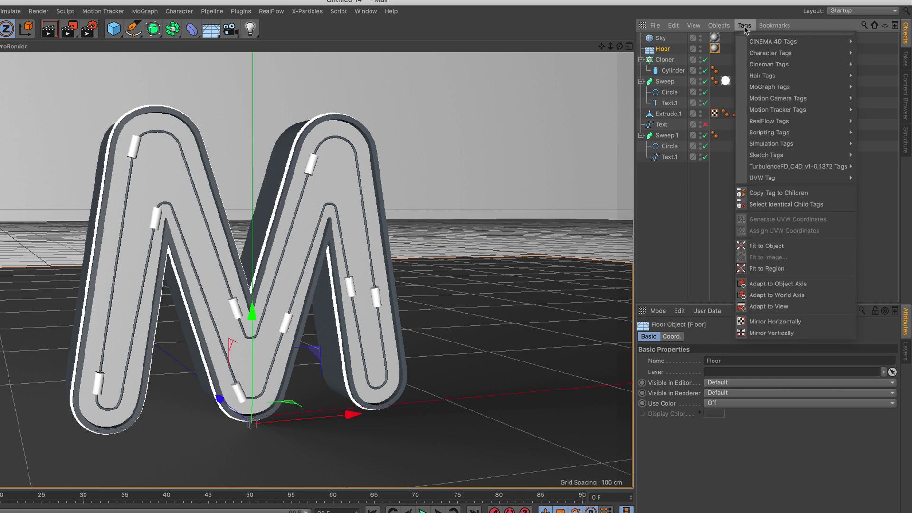
{"action": "mouse_move", "coordinate": [773, 41]}
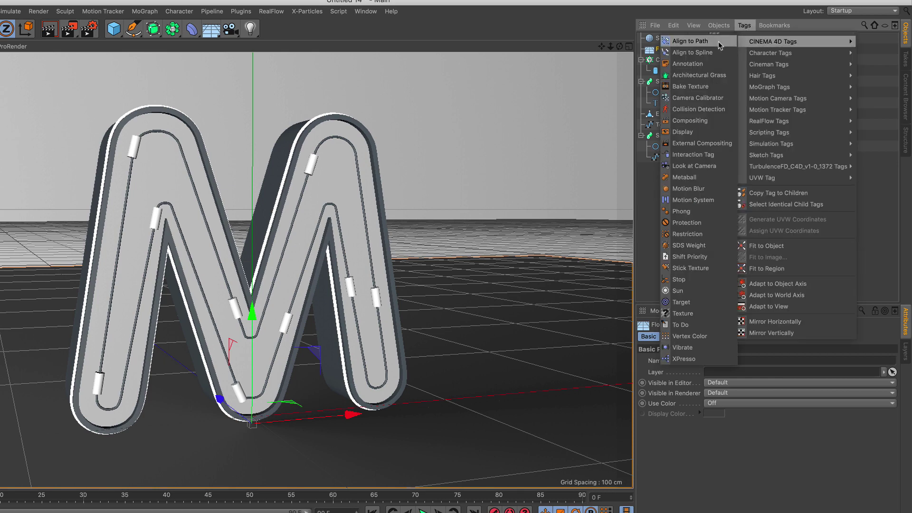
{"action": "left_click", "coordinate": [717, 121]}
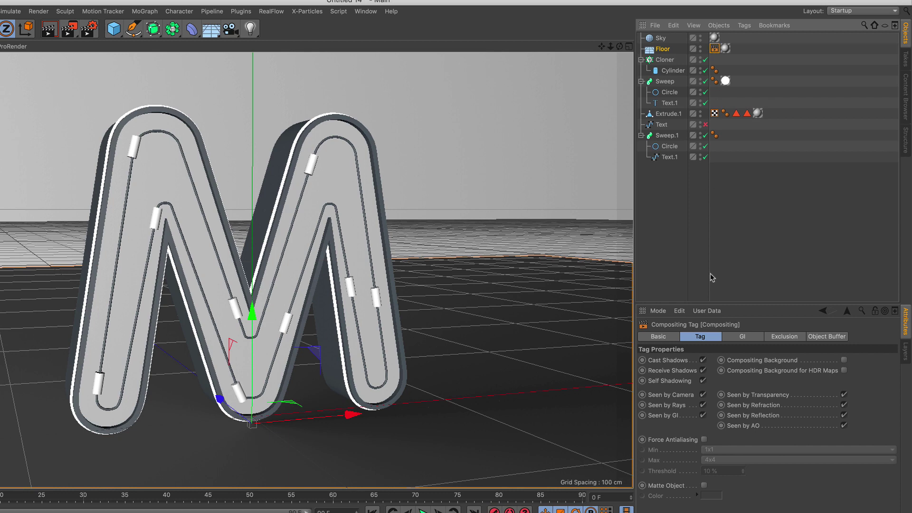
{"action": "left_click", "coordinate": [708, 337]}
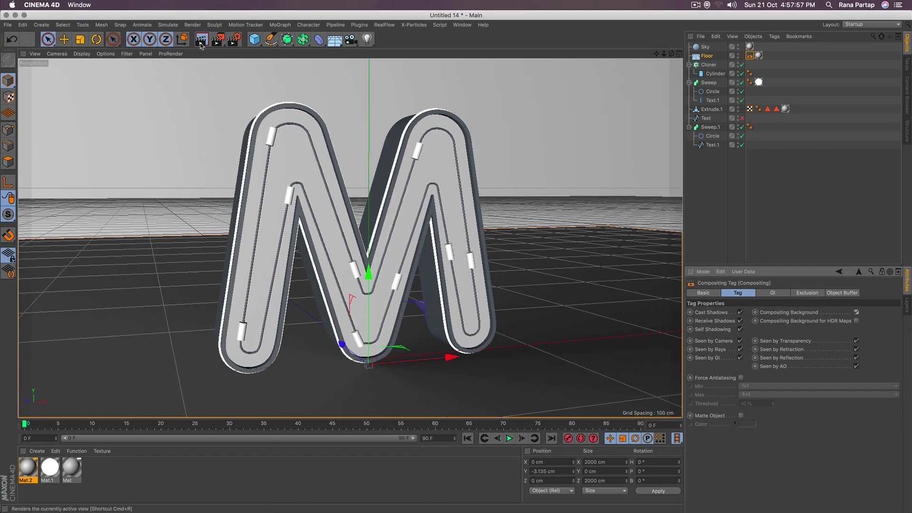
Step: Render the current view with Cmd+R
{"action": "key", "text": "super+r"}
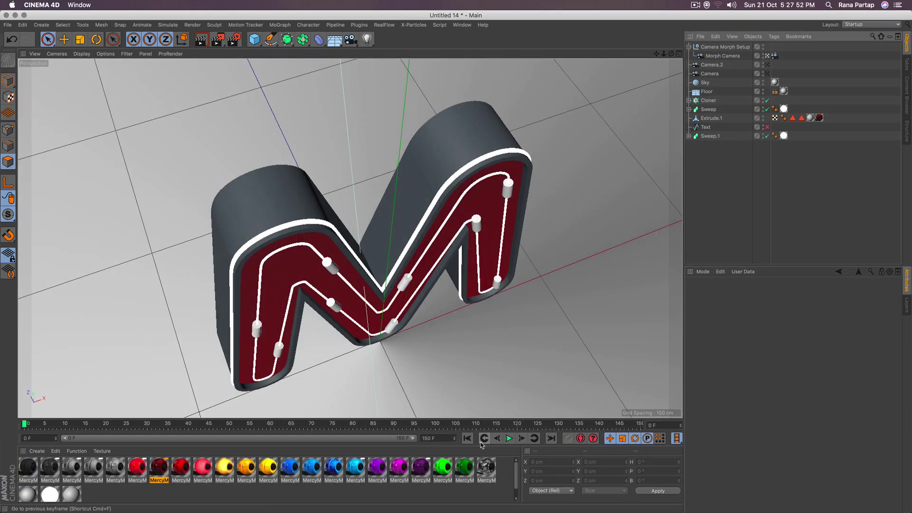
Step: Play the camera animation, stop at frame 140, and render the view
{"action": "left_click", "coordinate": [508, 438]}
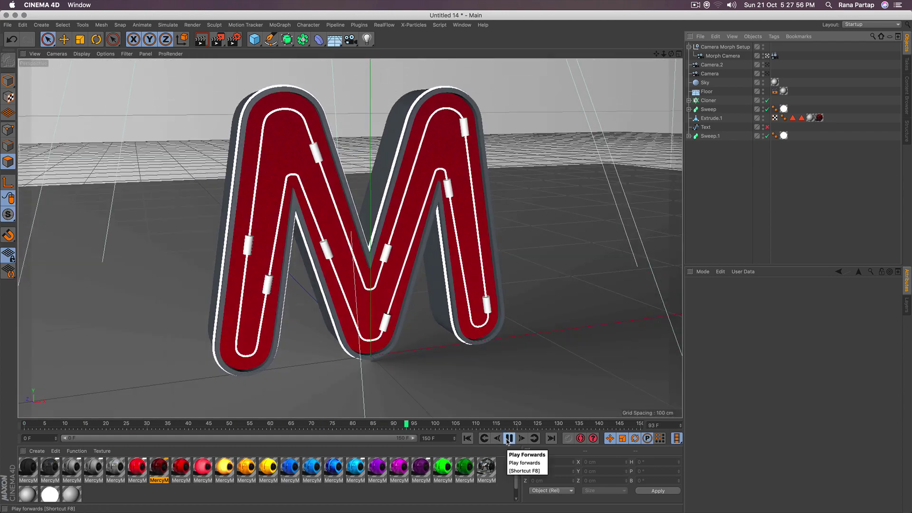
{"action": "left_click", "coordinate": [508, 439]}
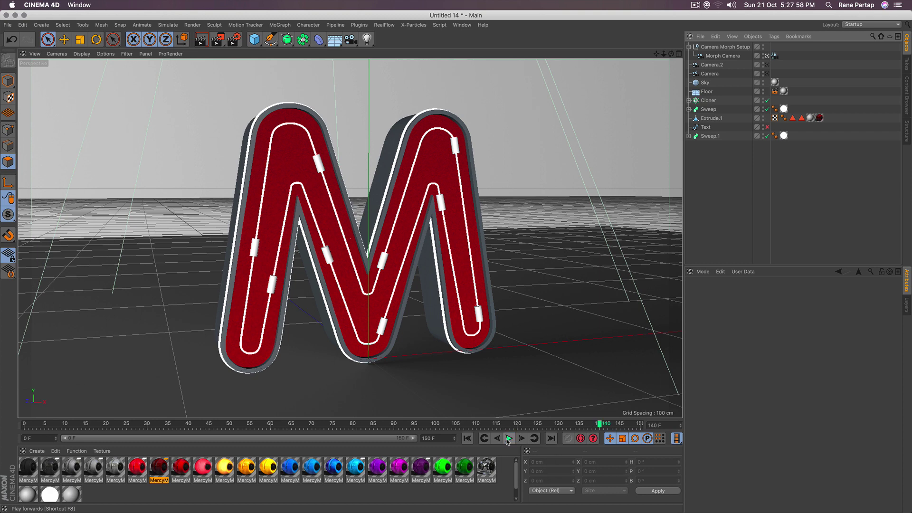
{"action": "left_click", "coordinate": [200, 42]}
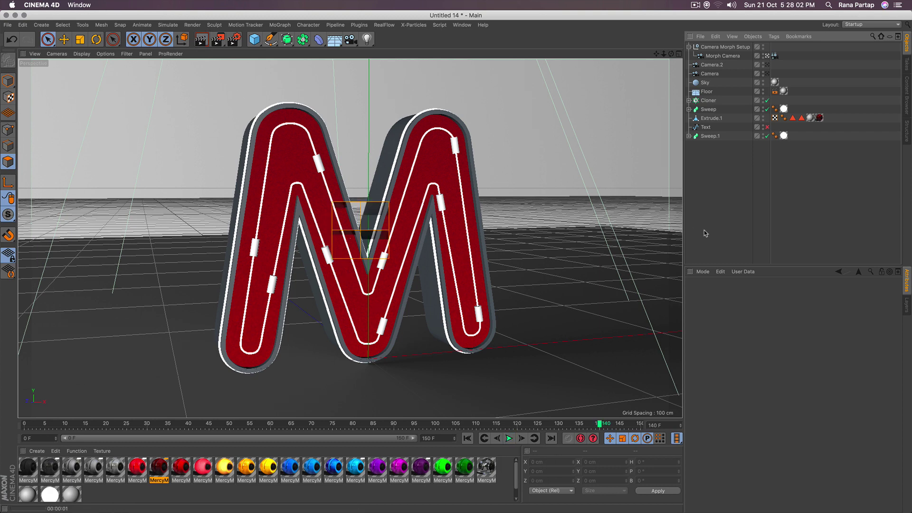